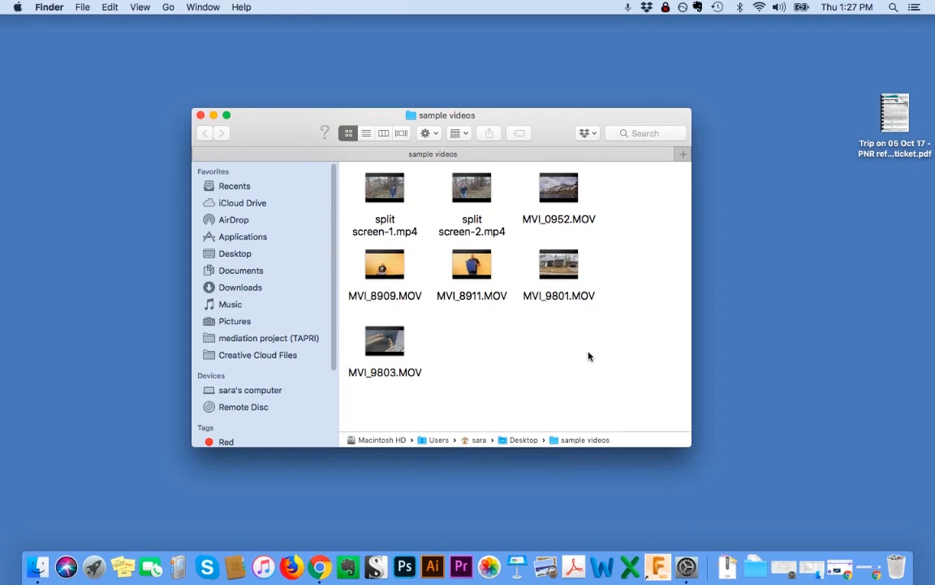
Open MVI_9801.MOV from the sample videos folder in QuickTime Player to preview it, and close it.
{"action": "left_click", "coordinate": [571, 271]}
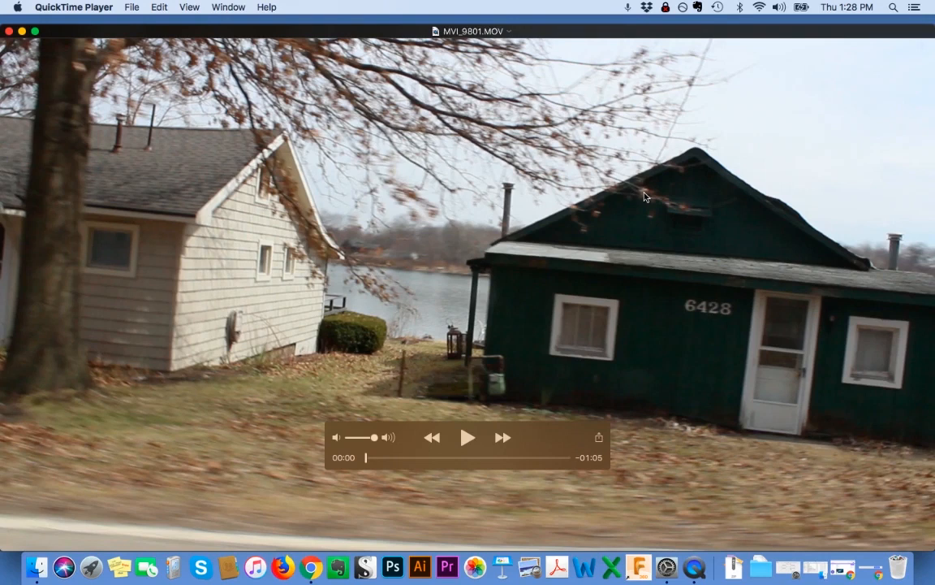
{"action": "key", "text": "space"}
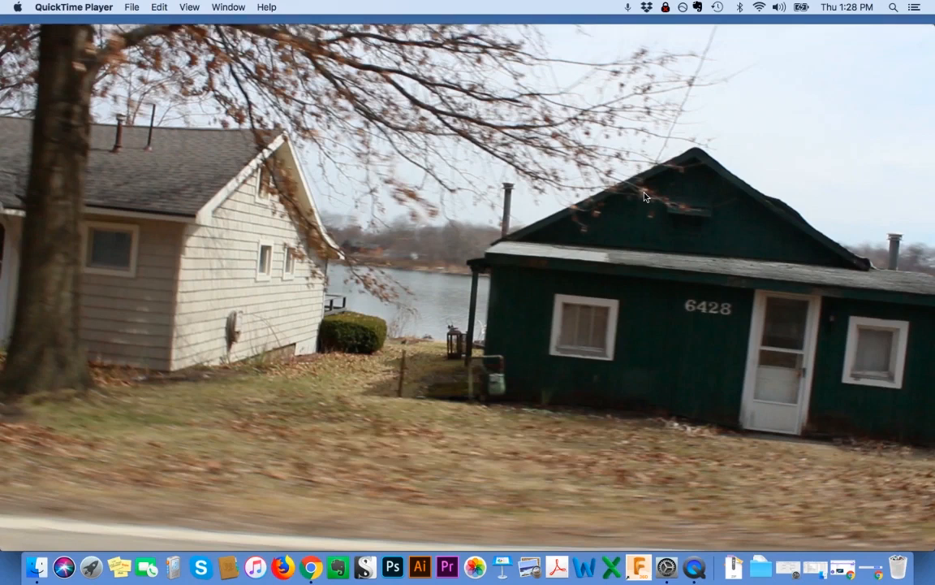
{"action": "mouse_move", "coordinate": [576, 268]}
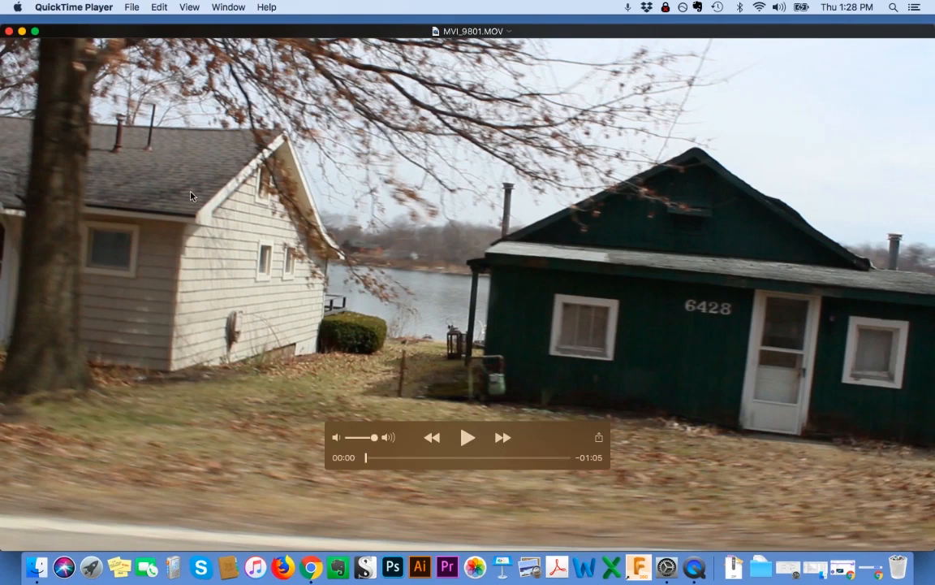
{"action": "left_click", "coordinate": [8, 30]}
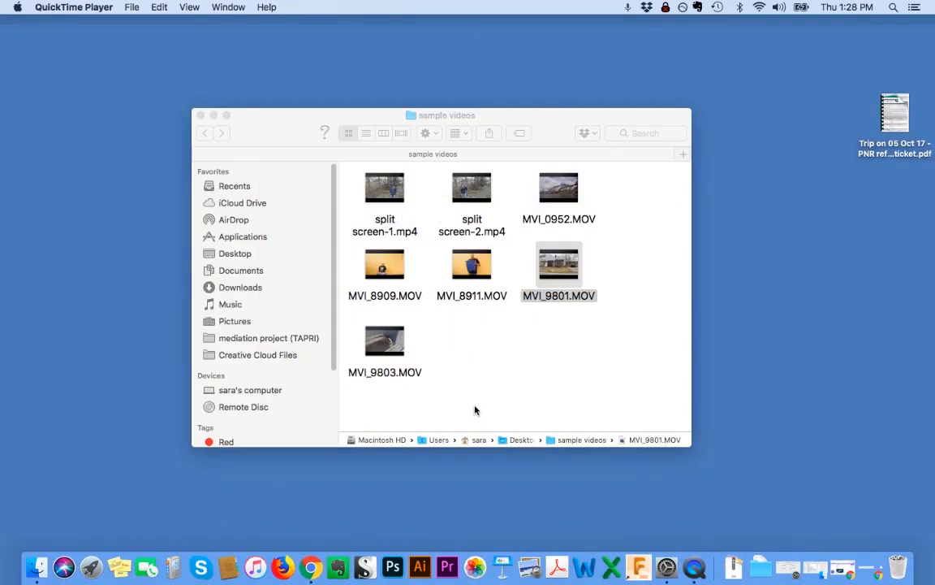
Open MVI_0952.MOV from the sample videos folder, play a couple of seconds of it, and close it.
{"action": "double_click", "coordinate": [562, 199]}
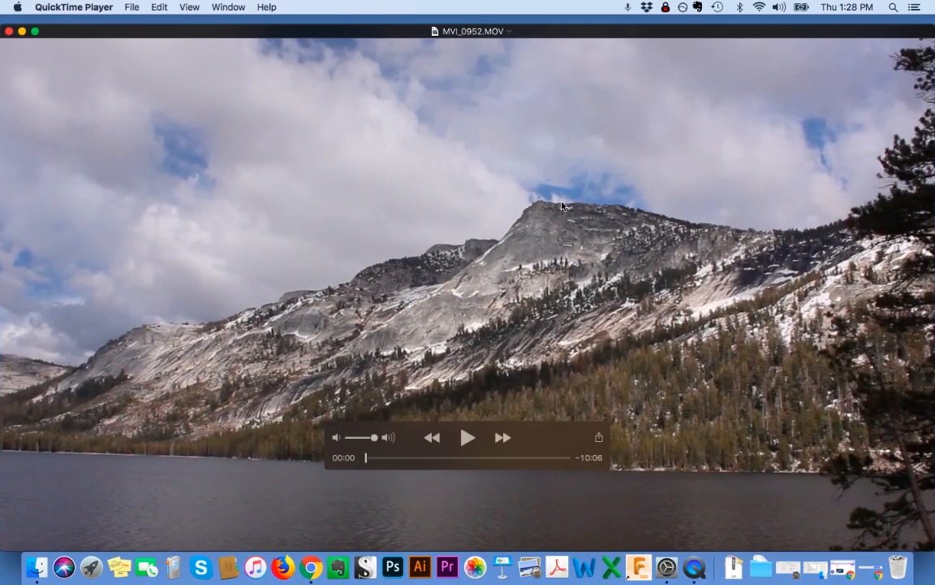
{"action": "left_click", "coordinate": [469, 437]}
{"action": "left_click", "coordinate": [468, 438]}
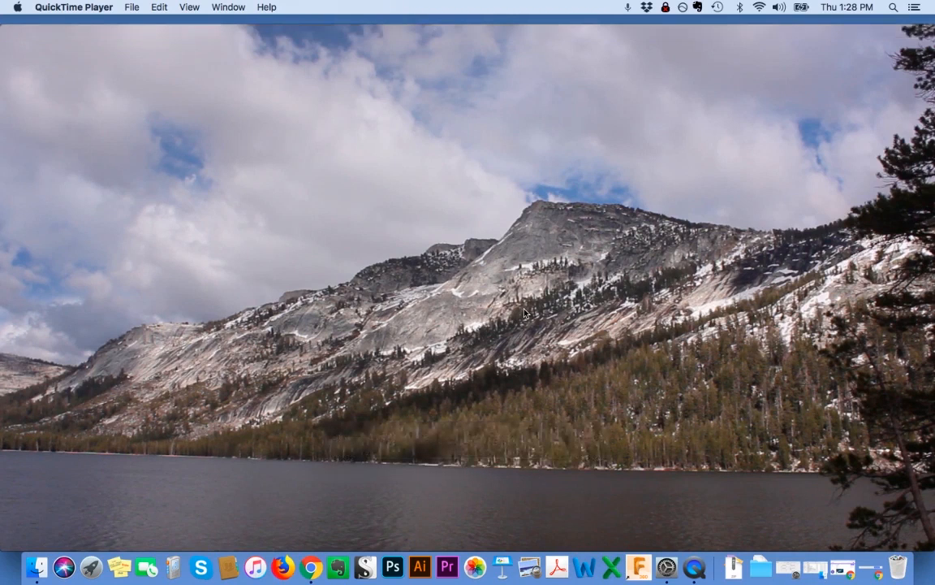
{"action": "mouse_move", "coordinate": [476, 318]}
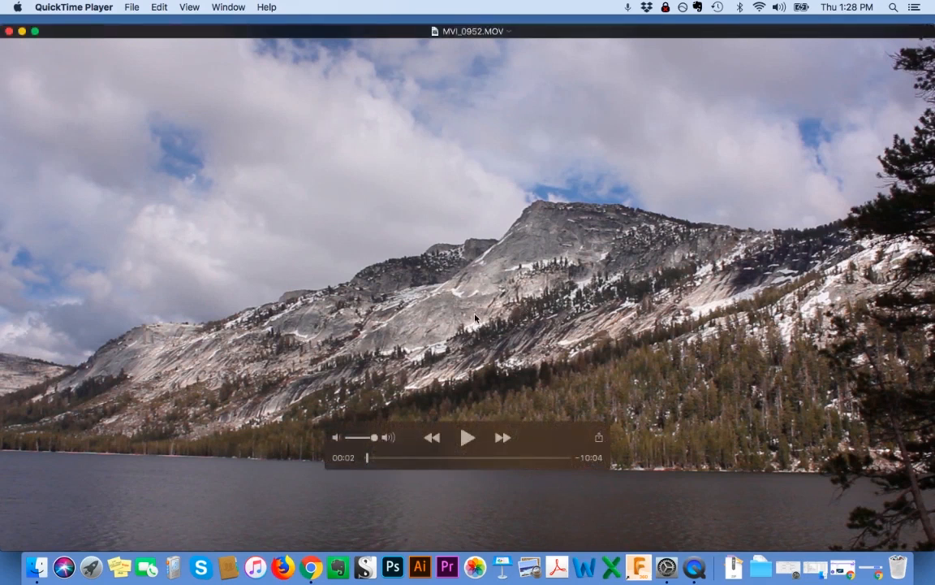
{"action": "left_click", "coordinate": [8, 31]}
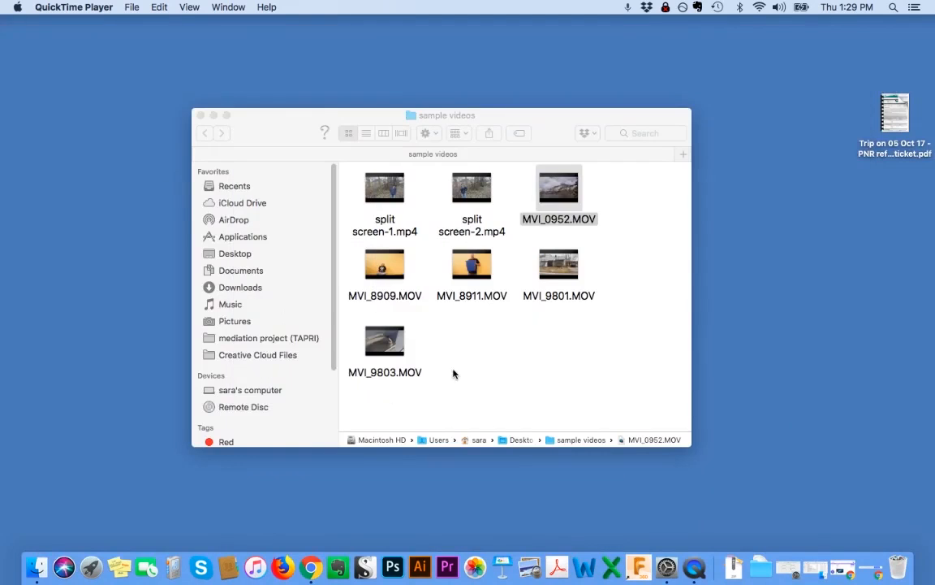
{"action": "left_click", "coordinate": [495, 372]}
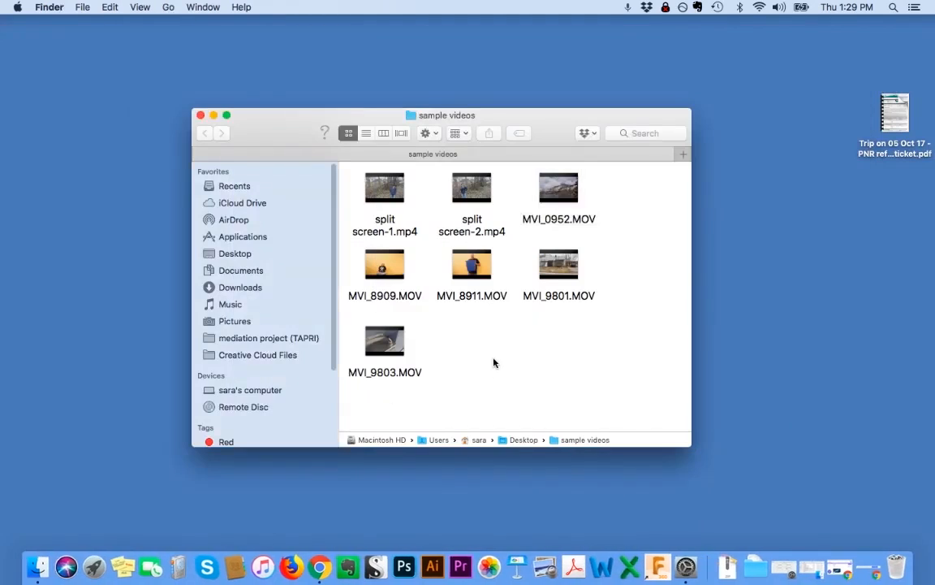
Launch Premiere Pro and create a new project named Tutorial in the default location.
{"action": "left_click", "coordinate": [466, 569]}
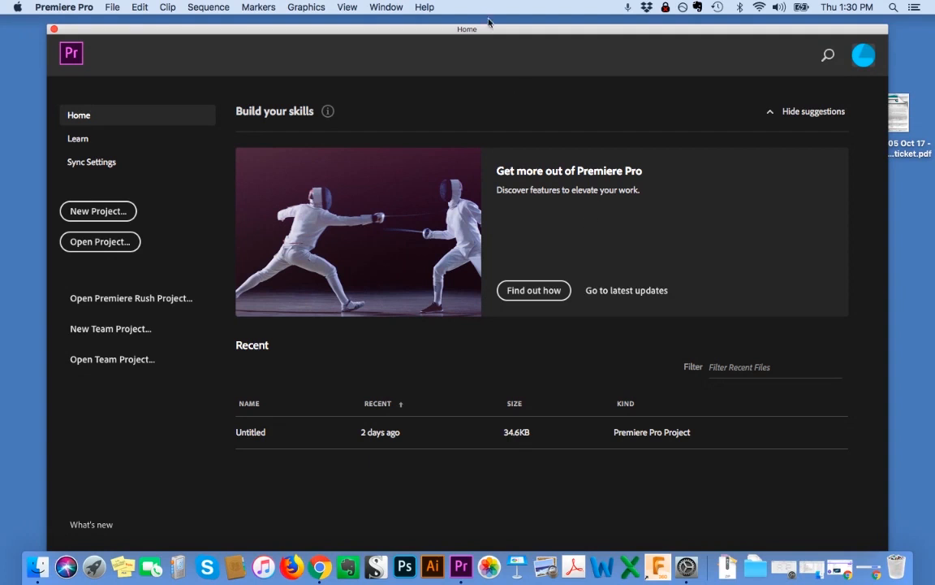
{"action": "mouse_move", "coordinate": [495, 30]}
{"action": "left_mouse_down"}
{"action": "mouse_move", "coordinate": [482, 32]}
{"action": "mouse_move", "coordinate": [502, 29]}
{"action": "left_mouse_up"}
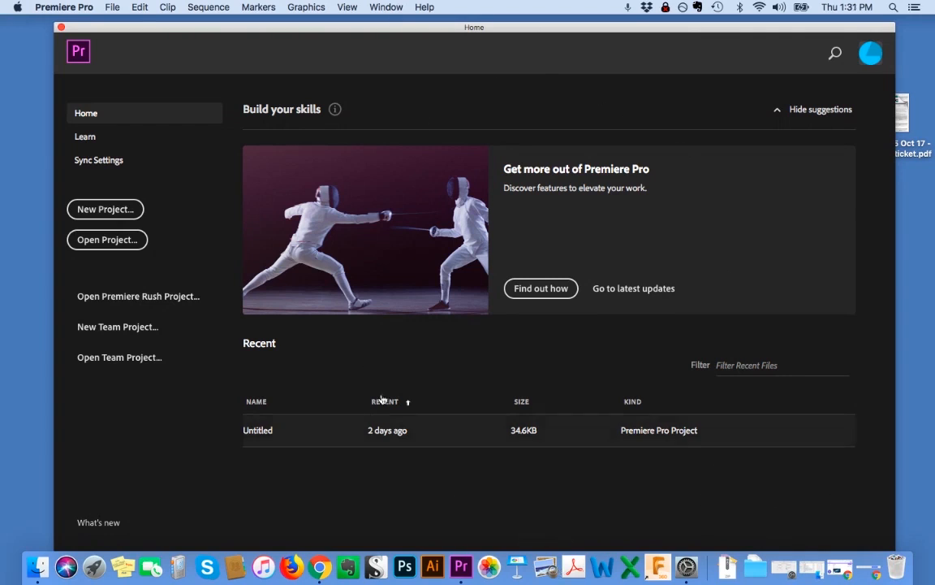
{"action": "left_click", "coordinate": [128, 209]}
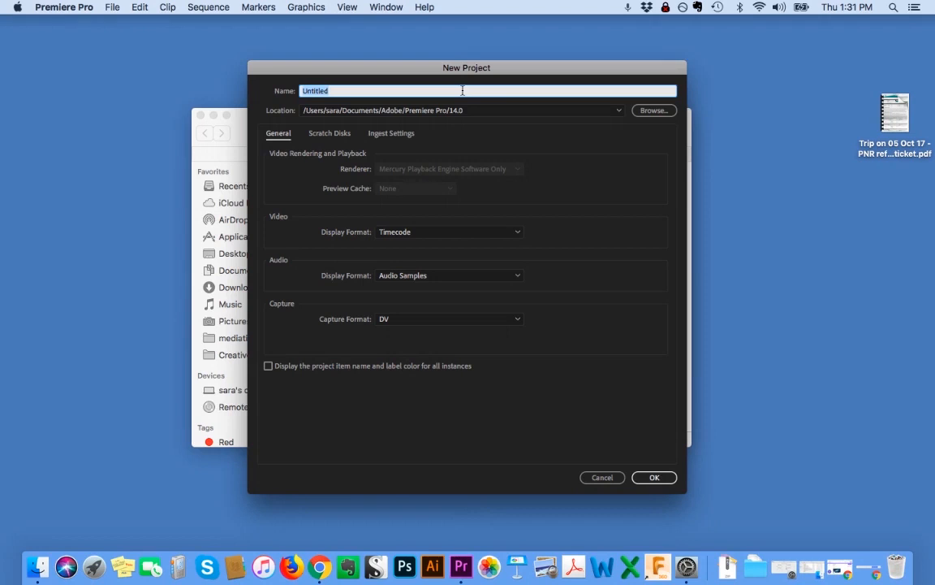
{"action": "type", "text": "Tutorial"}
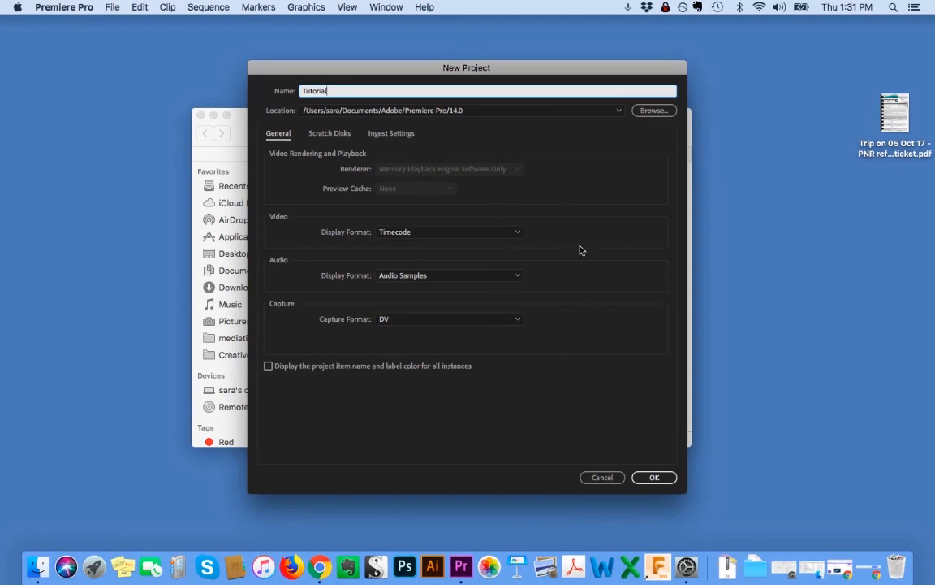
{"action": "left_click", "coordinate": [650, 479]}
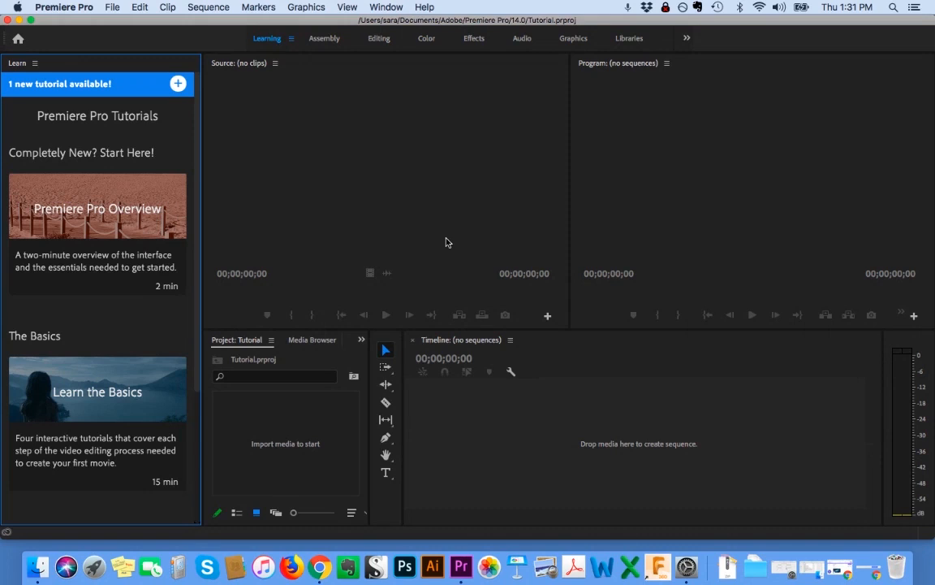
{"action": "left_click", "coordinate": [274, 146]}
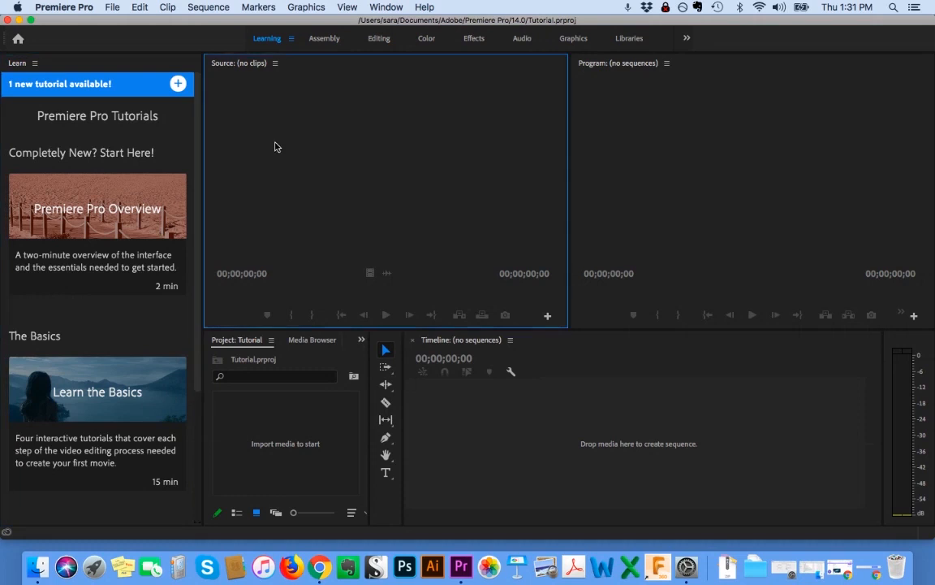
{"action": "left_click", "coordinate": [597, 152]}
{"action": "left_click", "coordinate": [511, 475]}
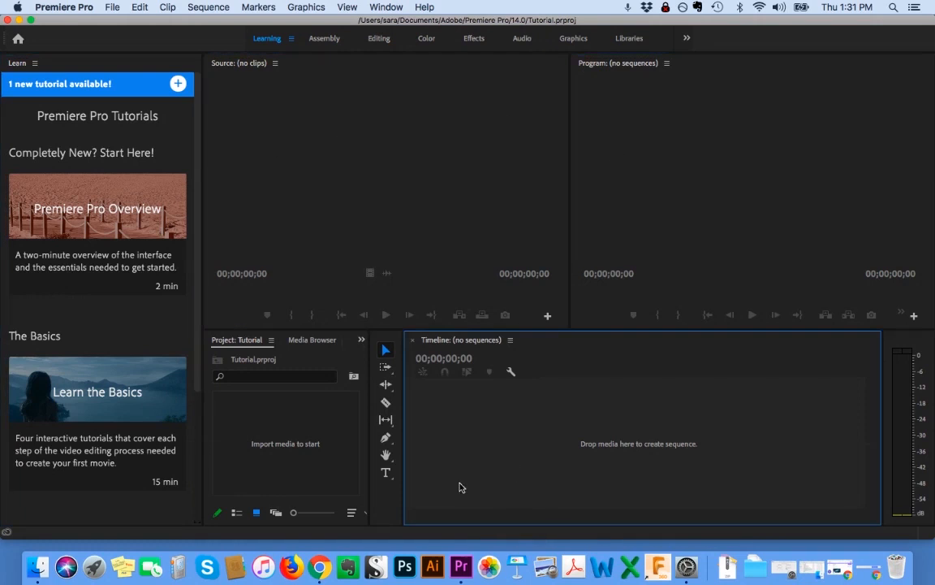
{"action": "left_click", "coordinate": [328, 471]}
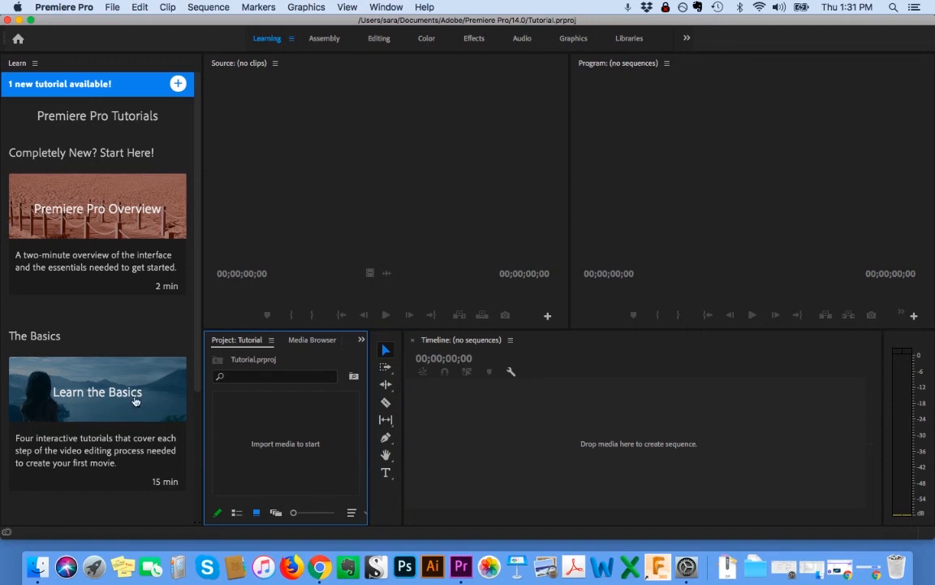
Close the Learn panel with the Premiere Pro tutorials in the workspace.
{"action": "mouse_move", "coordinate": [142, 193]}
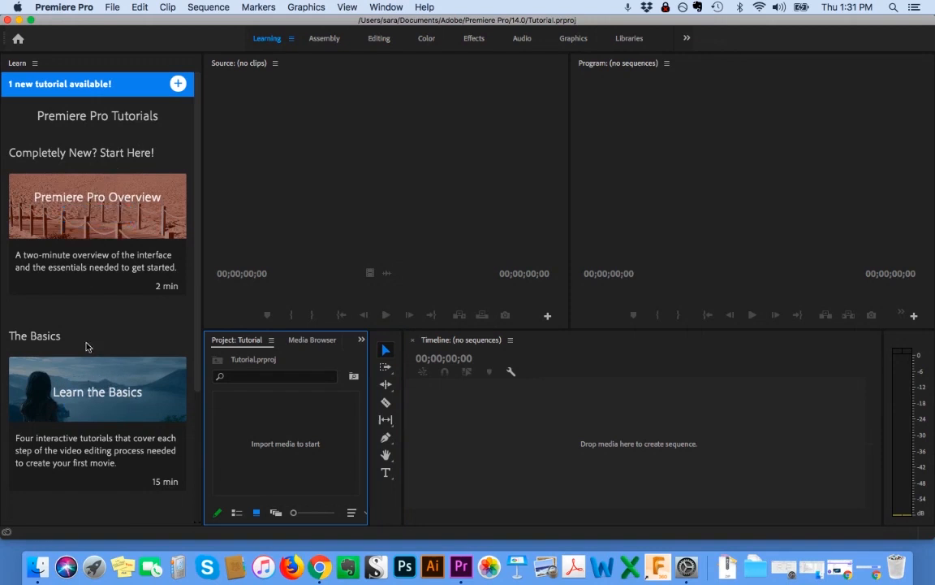
{"action": "mouse_move", "coordinate": [85, 413]}
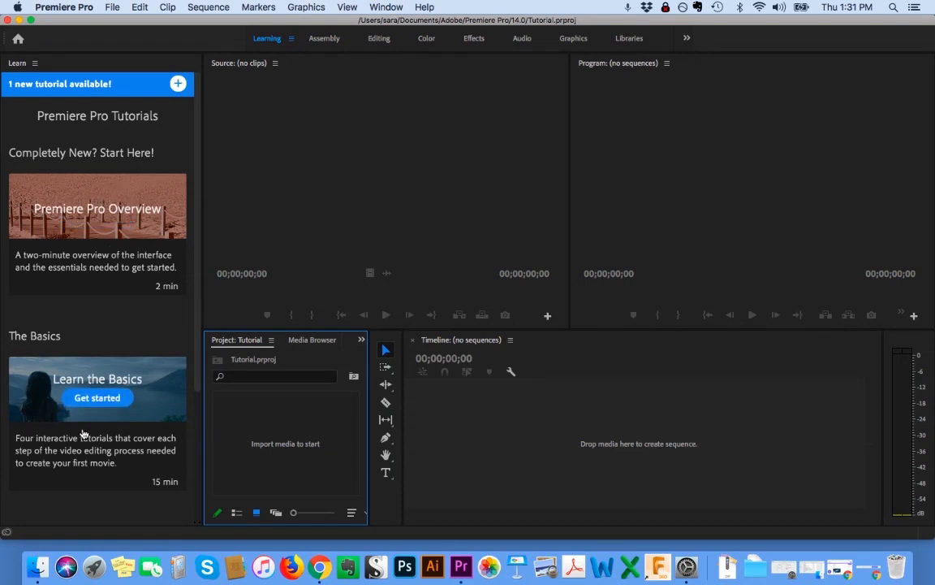
{"action": "mouse_move", "coordinate": [126, 241]}
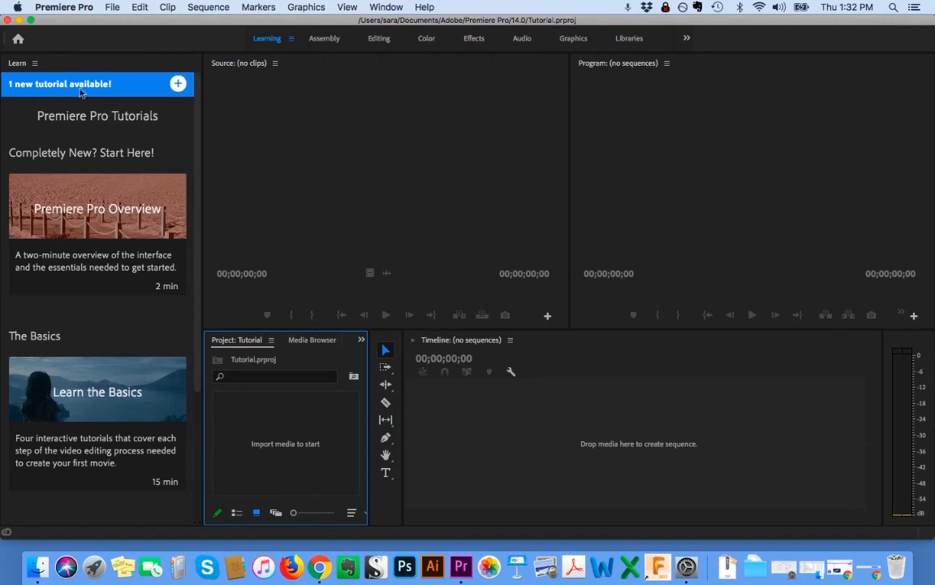
{"action": "left_click", "coordinate": [35, 64]}
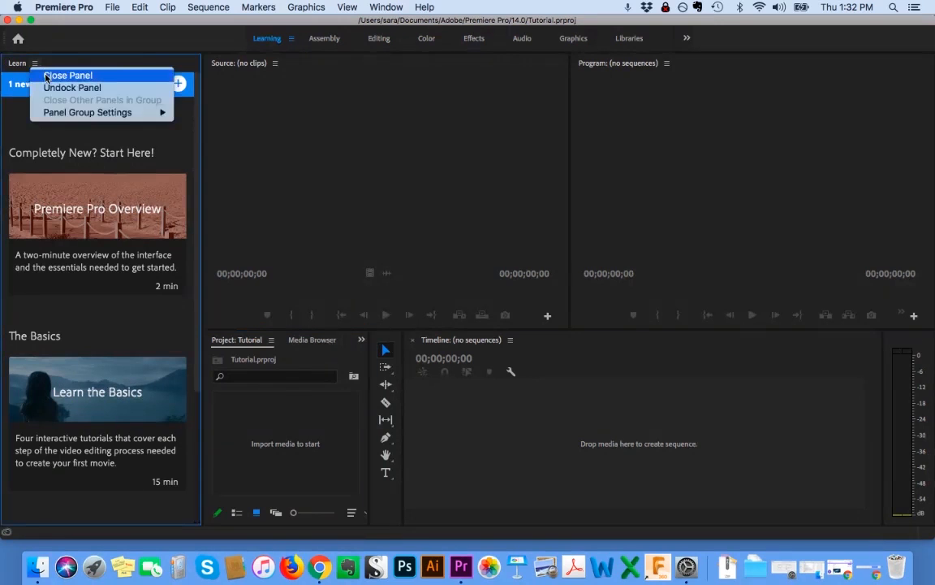
{"action": "left_click", "coordinate": [46, 76]}
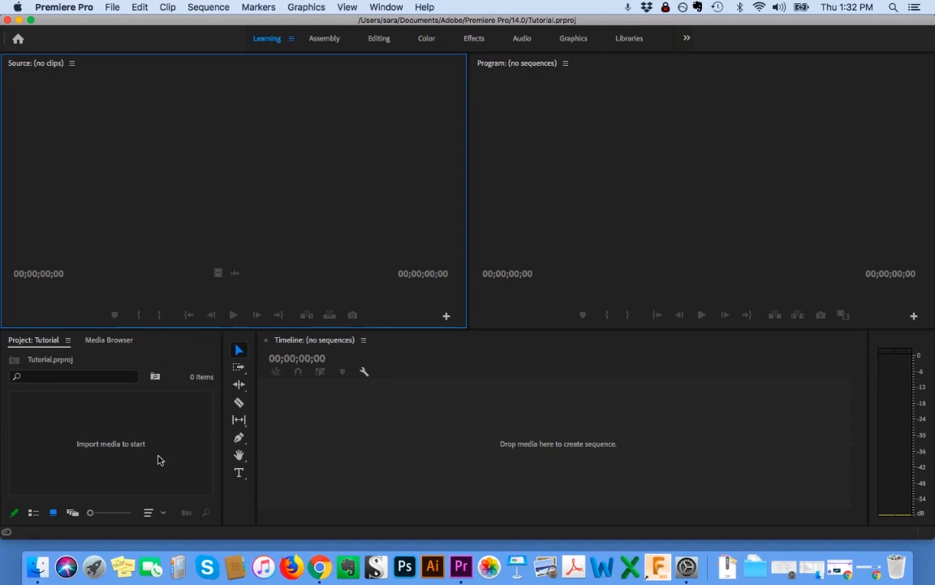
Import all seven clips from the sample videos folder on the Desktop into the Tutorial project.
{"action": "left_click", "coordinate": [100, 457]}
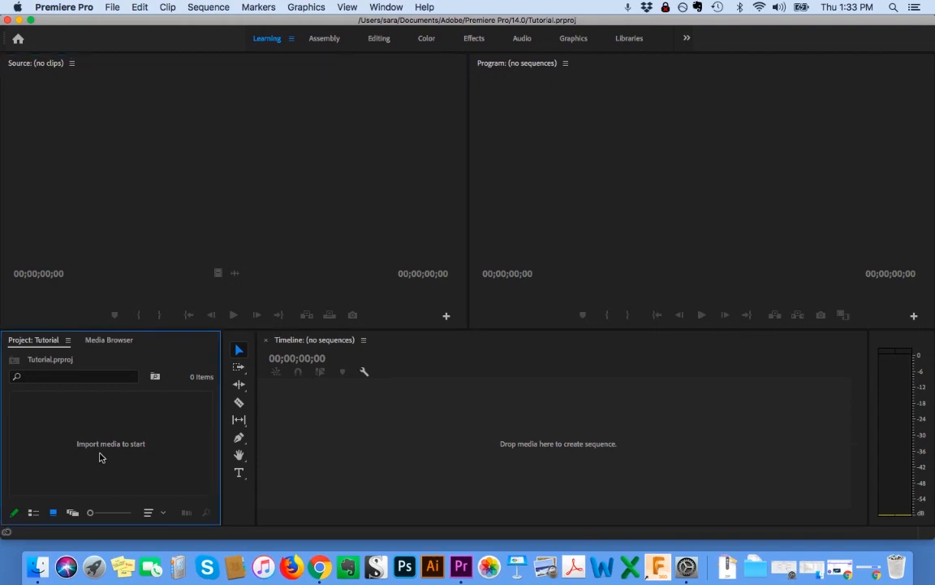
{"action": "double_click", "coordinate": [144, 405]}
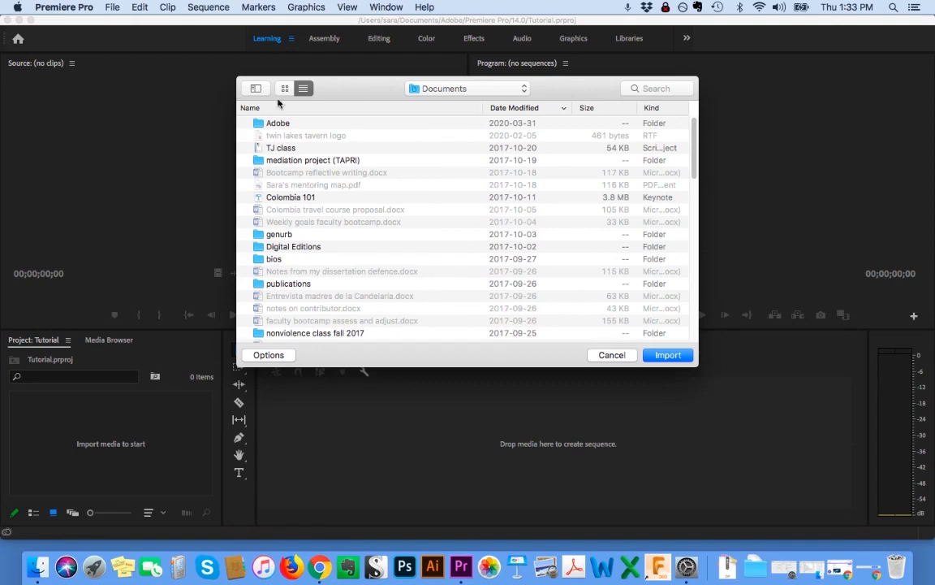
{"action": "left_click_drag", "start_coordinate": [349, 87], "coordinate": [332, 86]}
{"action": "left_click", "coordinate": [438, 86]}
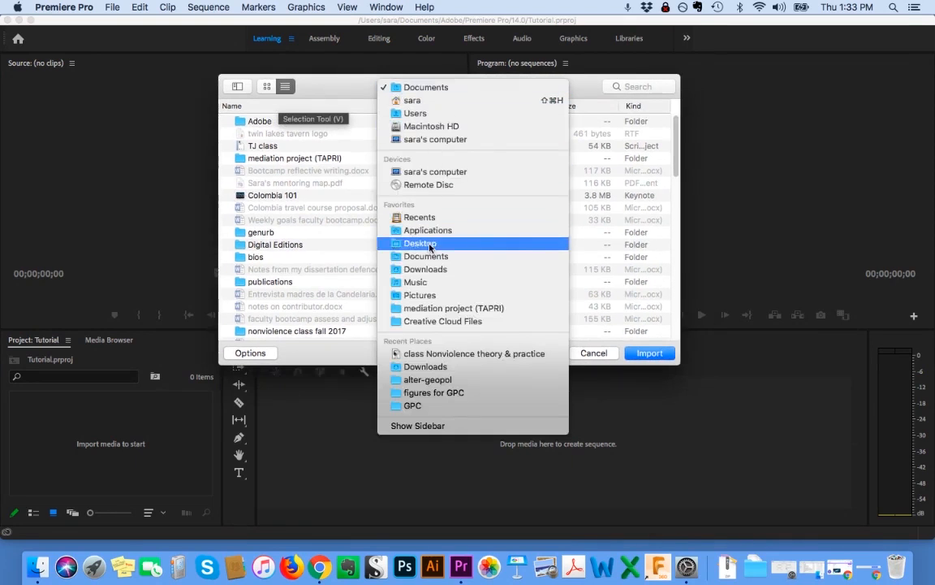
{"action": "left_click", "coordinate": [430, 244]}
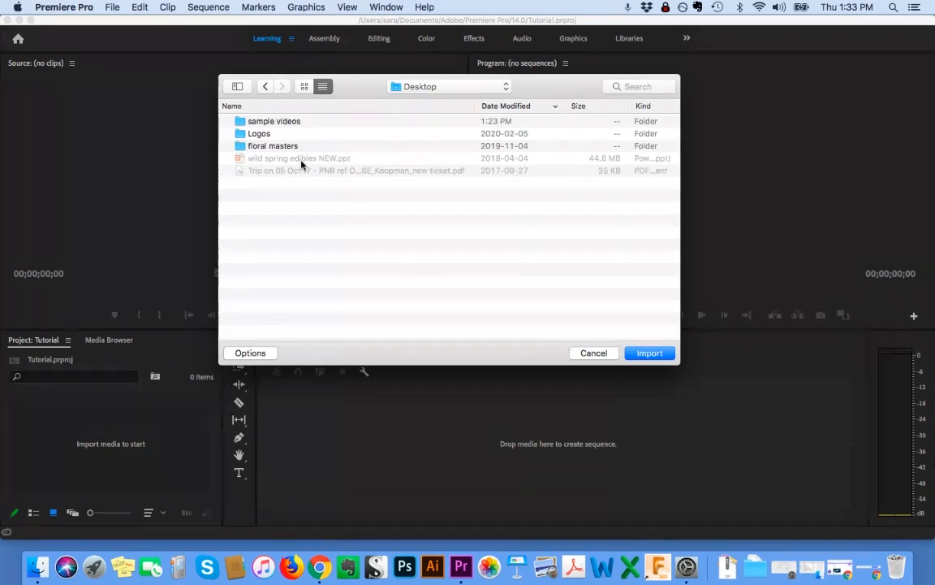
{"action": "double_click", "coordinate": [276, 121]}
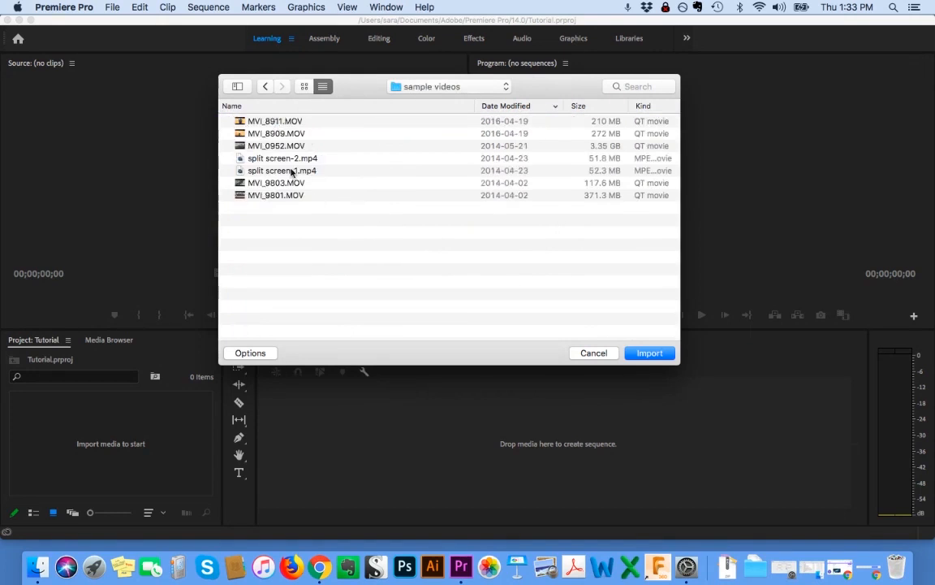
{"action": "left_click_drag", "start_coordinate": [299, 220], "coordinate": [285, 120]}
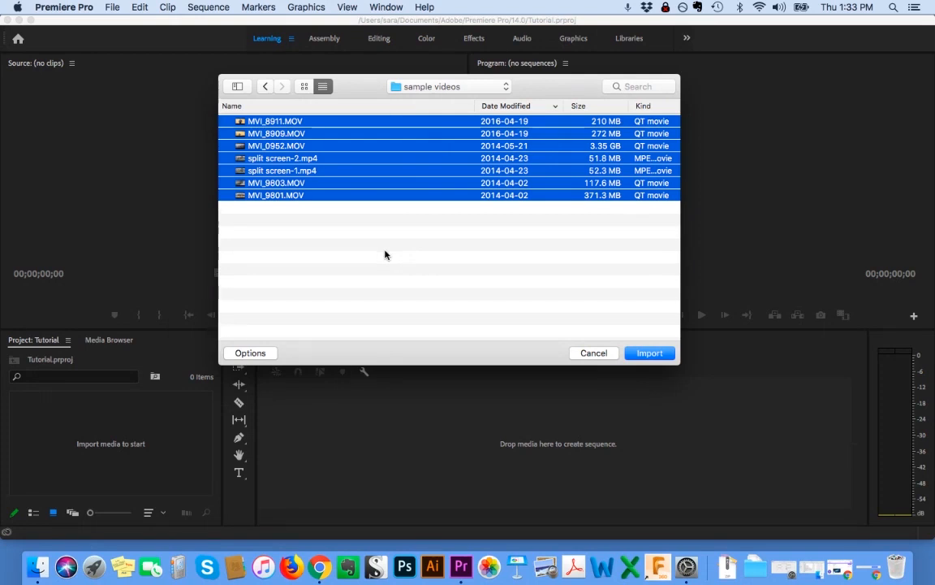
{"action": "left_click", "coordinate": [648, 355]}
{"action": "left_click", "coordinate": [648, 355]}
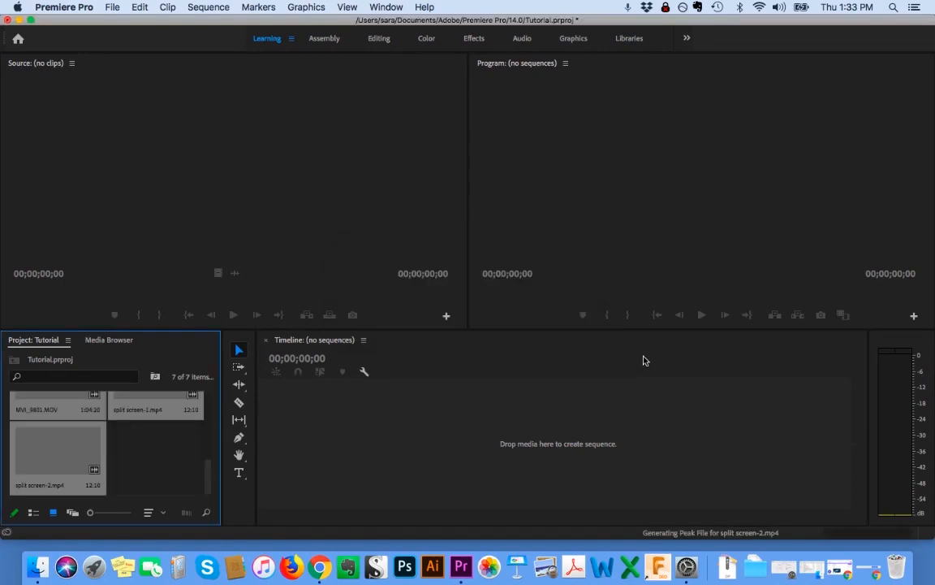
Load MVI_0952.MOV into the Source monitor, play a few seconds, and move its playhead to about 00:07:40.
{"action": "left_click_drag", "start_coordinate": [209, 463], "coordinate": [207, 399]}
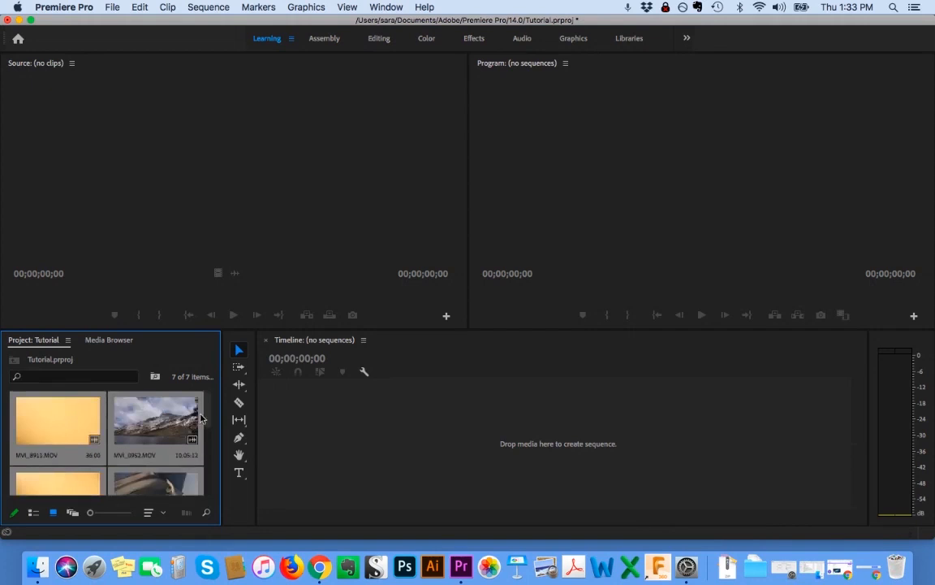
{"action": "mouse_move", "coordinate": [207, 410]}
{"action": "left_mouse_down"}
{"action": "mouse_move", "coordinate": [207, 458]}
{"action": "mouse_move", "coordinate": [208, 398]}
{"action": "left_mouse_up"}
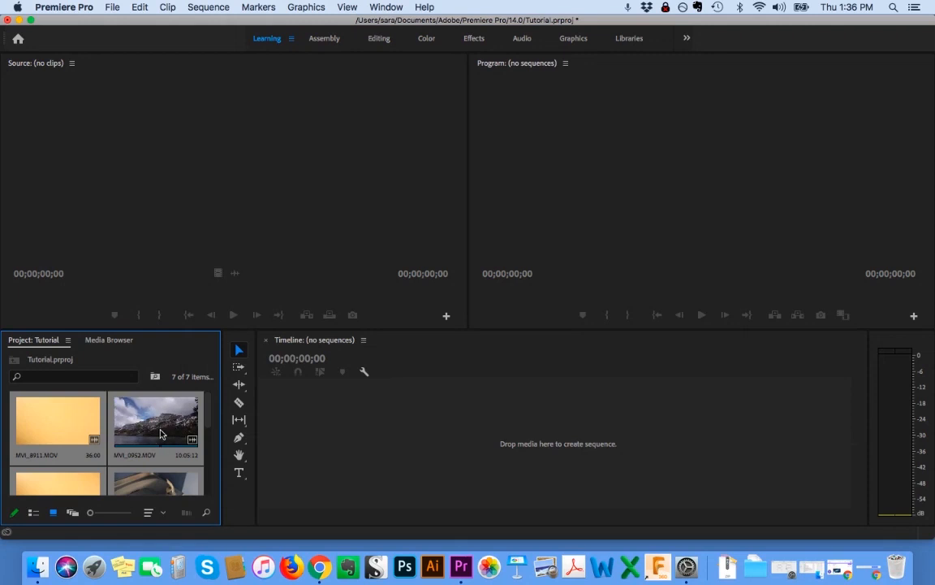
{"action": "double_click", "coordinate": [160, 434]}
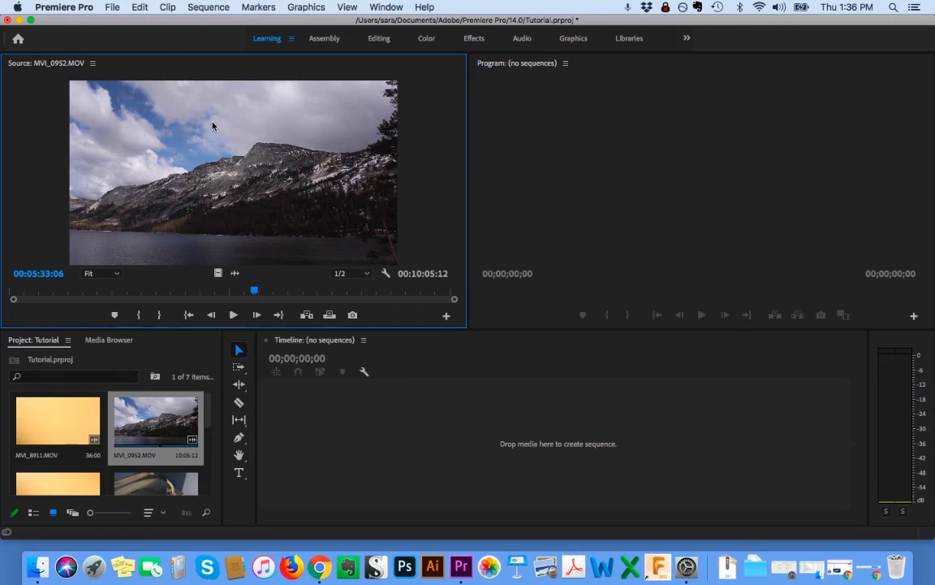
{"action": "left_click", "coordinate": [234, 316]}
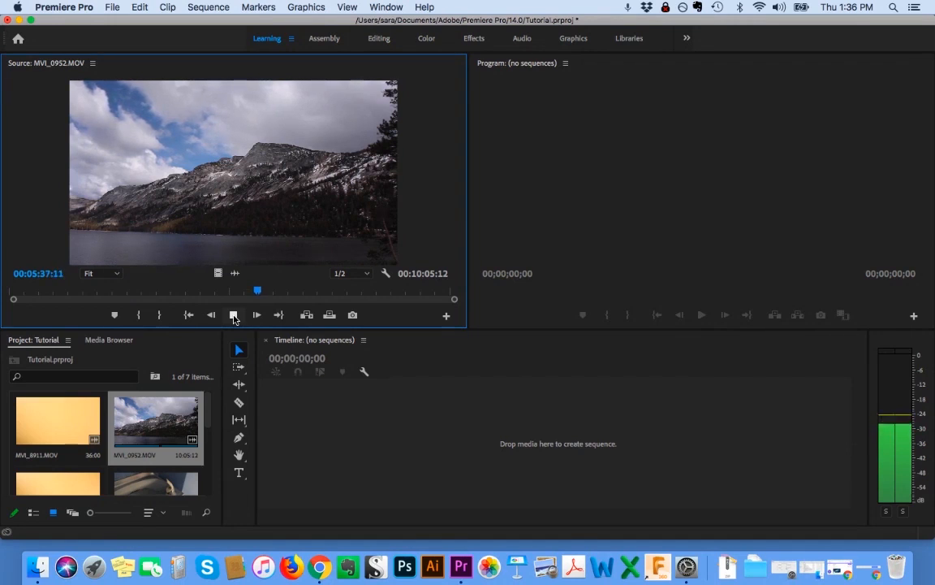
{"action": "left_click", "coordinate": [234, 316]}
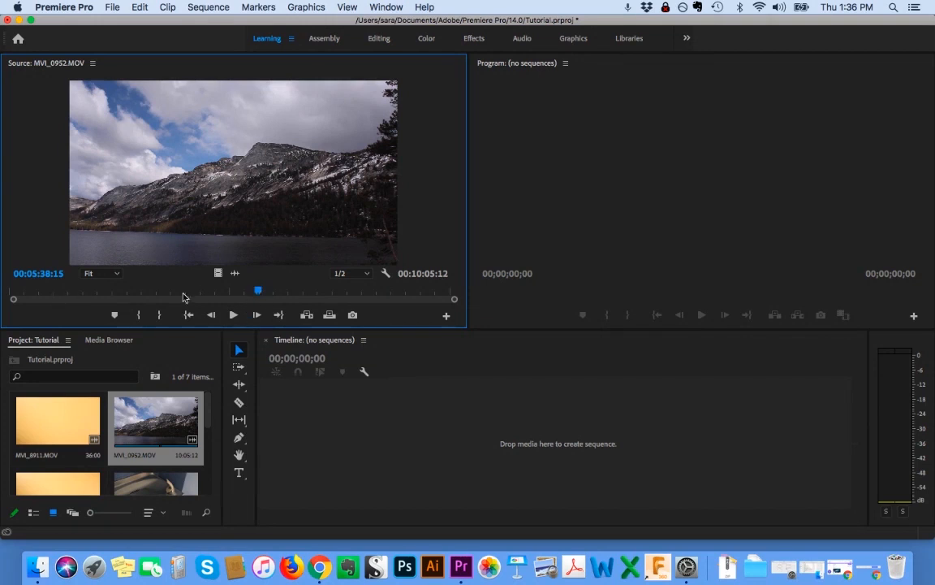
{"action": "left_click_drag", "start_coordinate": [257, 291], "coordinate": [347, 297]}
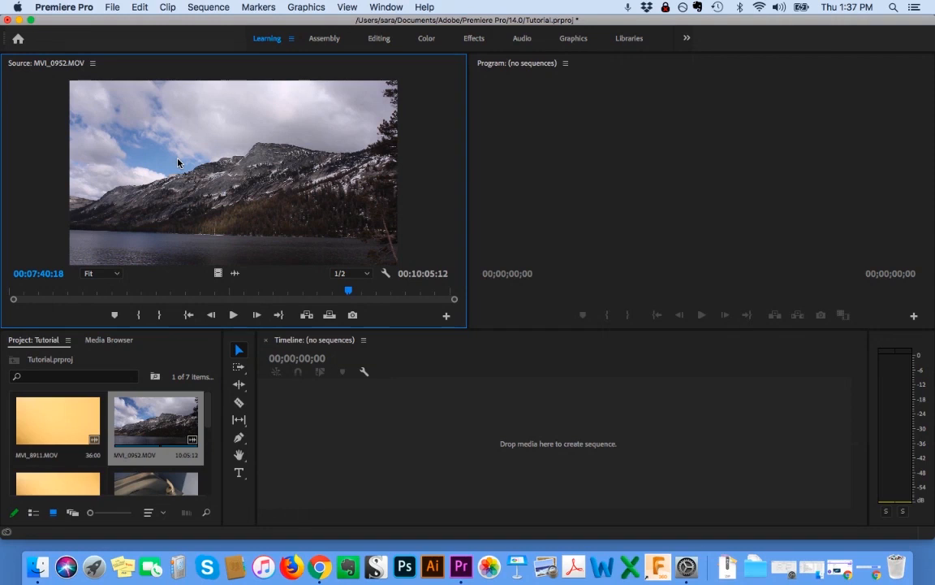
Rename the MVI_0952.MOV clip in the project as Mountain.
{"action": "left_click", "coordinate": [138, 459]}
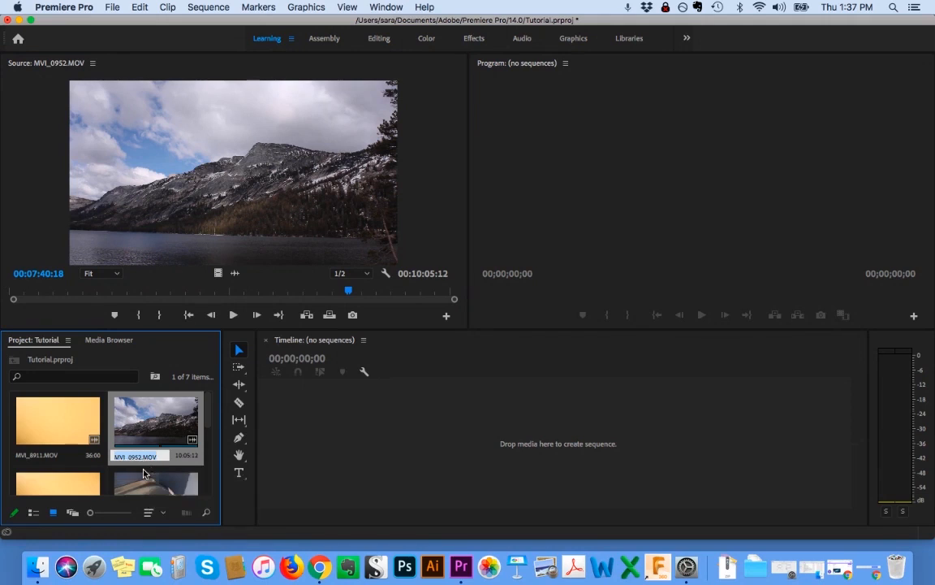
{"action": "type", "text": "Mountain"}
{"action": "key", "text": "Tab"}
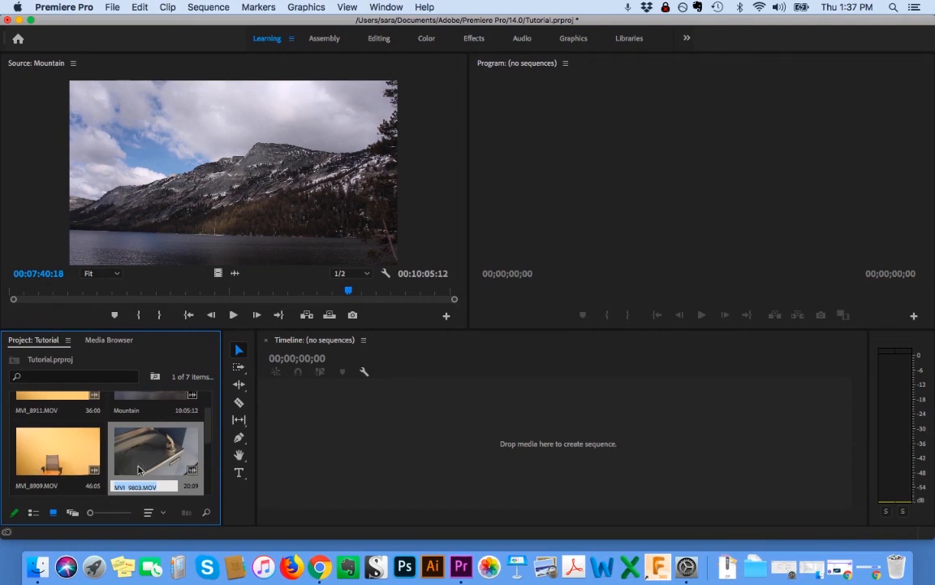
Create a new sequence by placing the Mountain clip in the empty timeline.
{"action": "scroll", "coordinate": [158, 390], "scroll_direction": "up", "scroll_amount": 2}
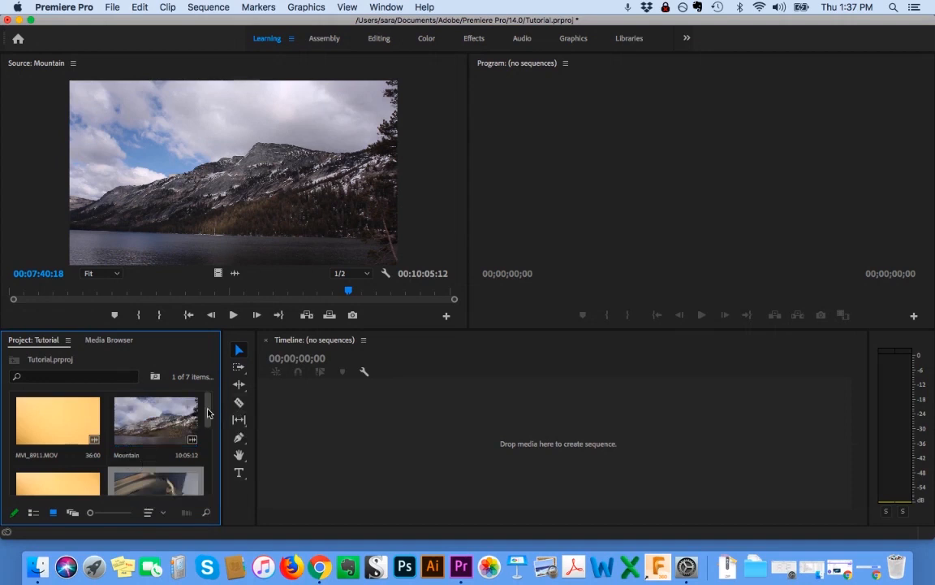
{"action": "mouse_move", "coordinate": [207, 413]}
{"action": "left_mouse_down"}
{"action": "mouse_move", "coordinate": [207, 464]}
{"action": "mouse_move", "coordinate": [209, 414]}
{"action": "mouse_move", "coordinate": [215, 463]}
{"action": "mouse_move", "coordinate": [219, 432]}
{"action": "mouse_move", "coordinate": [213, 408]}
{"action": "left_mouse_up"}
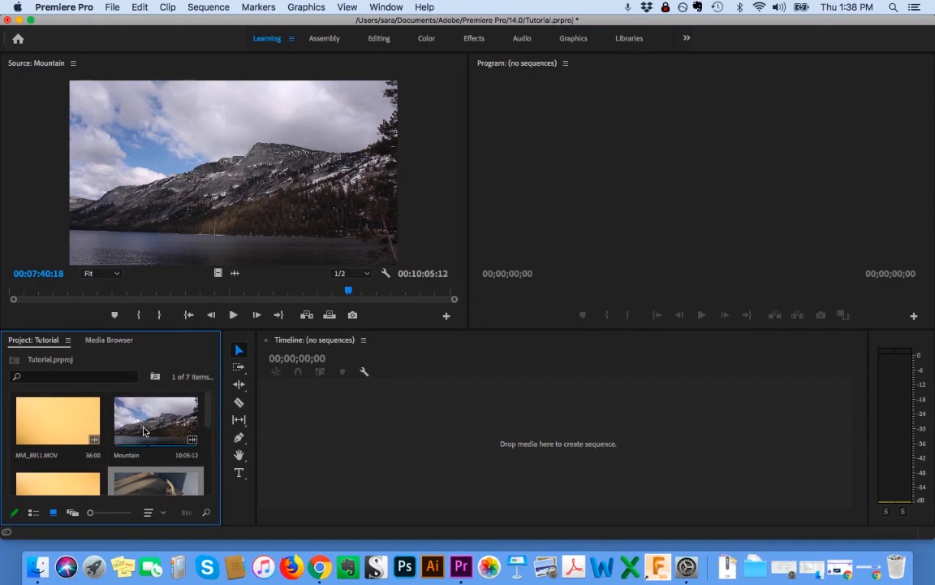
{"action": "left_click_drag", "start_coordinate": [157, 429], "coordinate": [461, 454]}
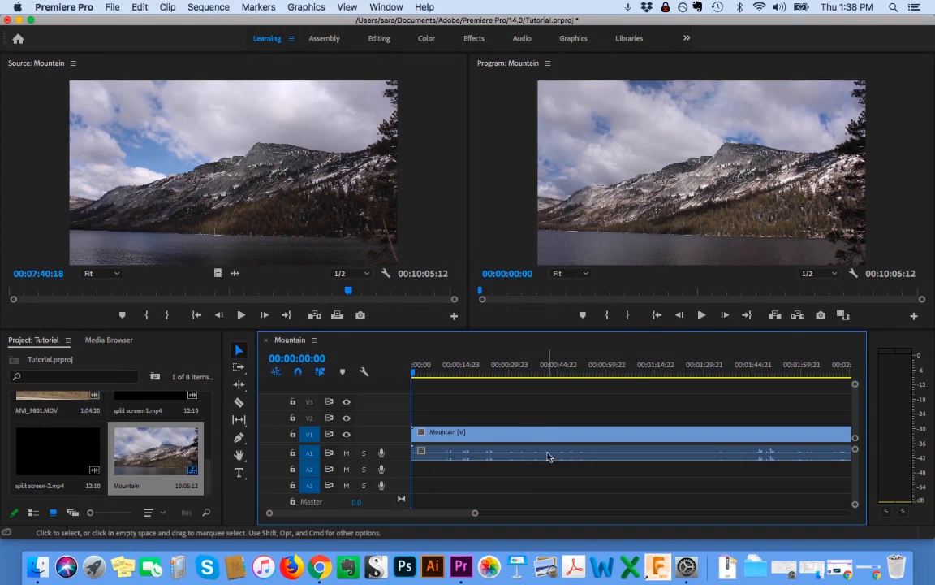
Play the Mountain sequence from its start to about 00:00:17, pausing and resuming playback once.
{"action": "left_click", "coordinate": [702, 316]}
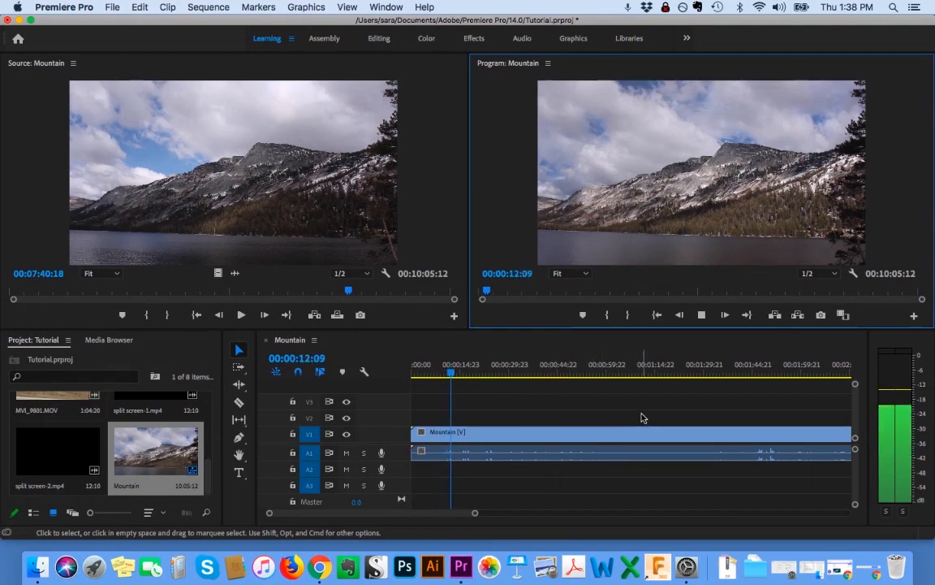
{"action": "key", "text": "space"}
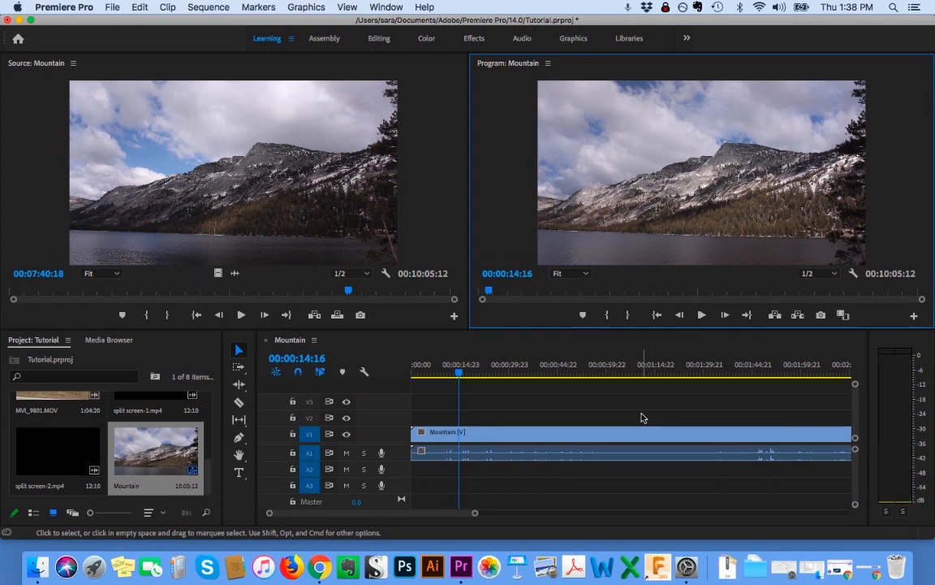
{"action": "key", "text": "space"}
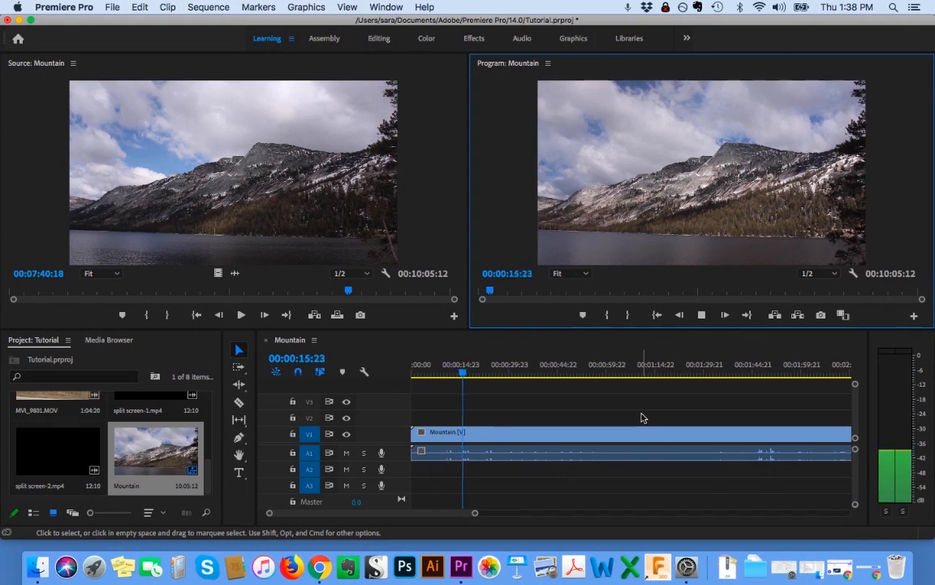
{"action": "key", "text": "space"}
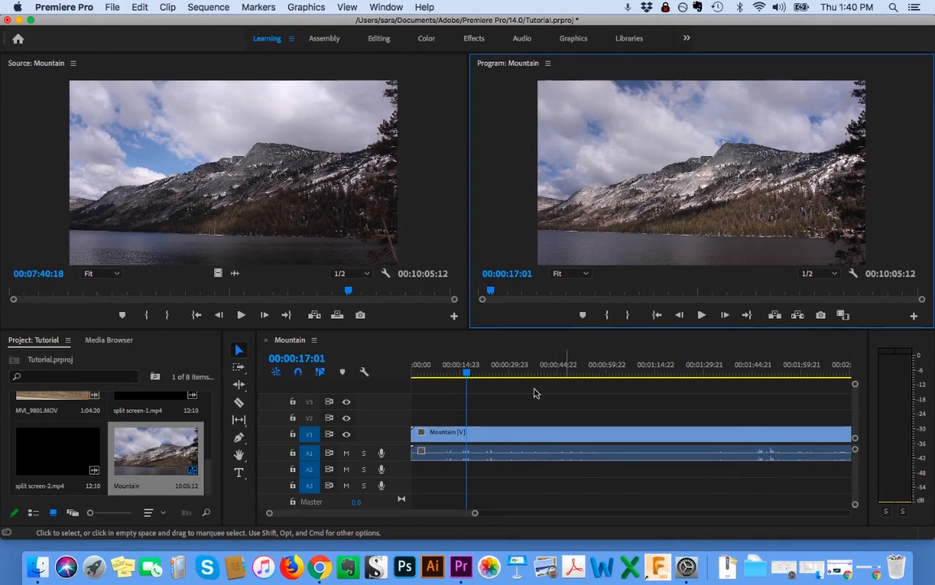
Play short passages of the Mountain sequence from 00:00:14:00 and from 00:01:44:17 to check the sound at the waveform peaks.
{"action": "left_click_drag", "start_coordinate": [468, 376], "coordinate": [458, 376]}
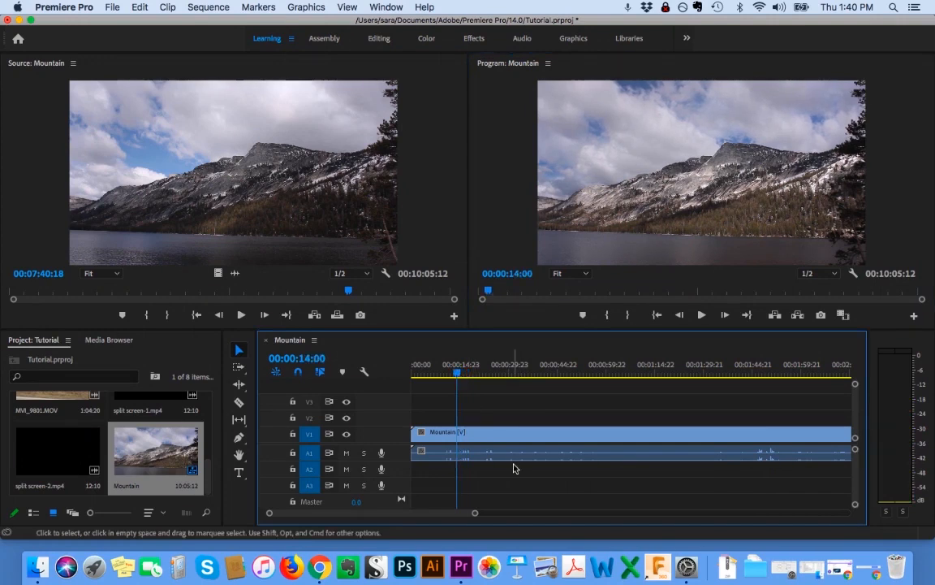
{"action": "key", "text": "space"}
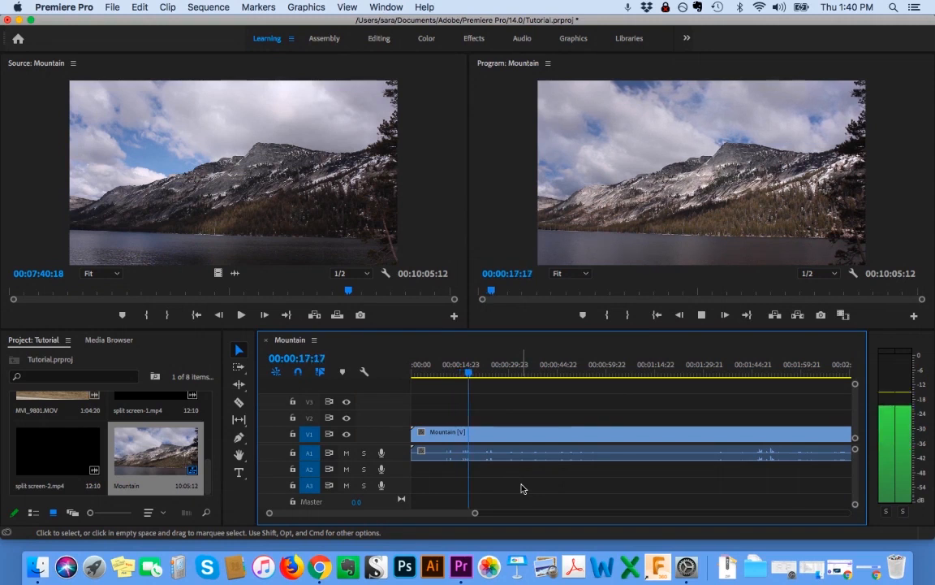
{"action": "key", "text": "space"}
{"action": "left_click", "coordinate": [753, 374]}
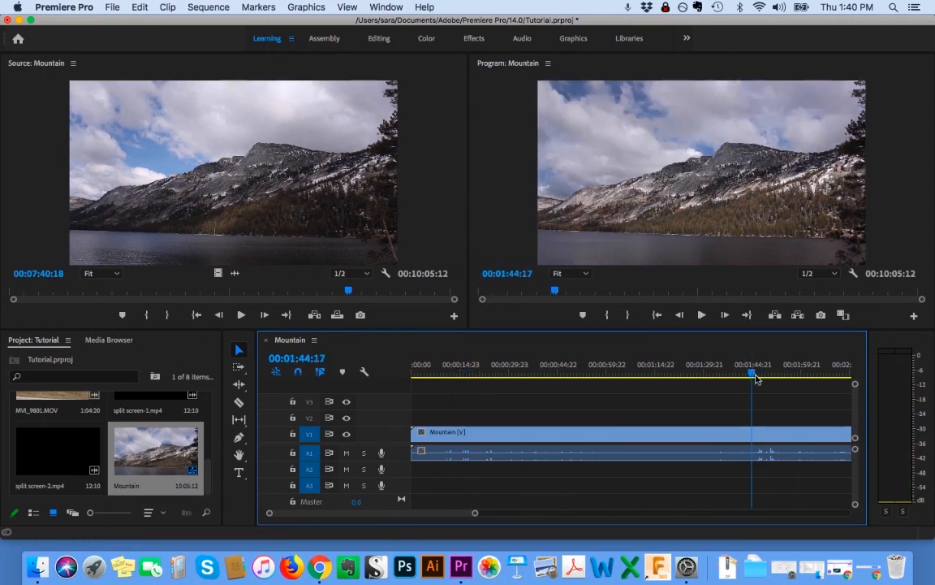
{"action": "key", "text": "space"}
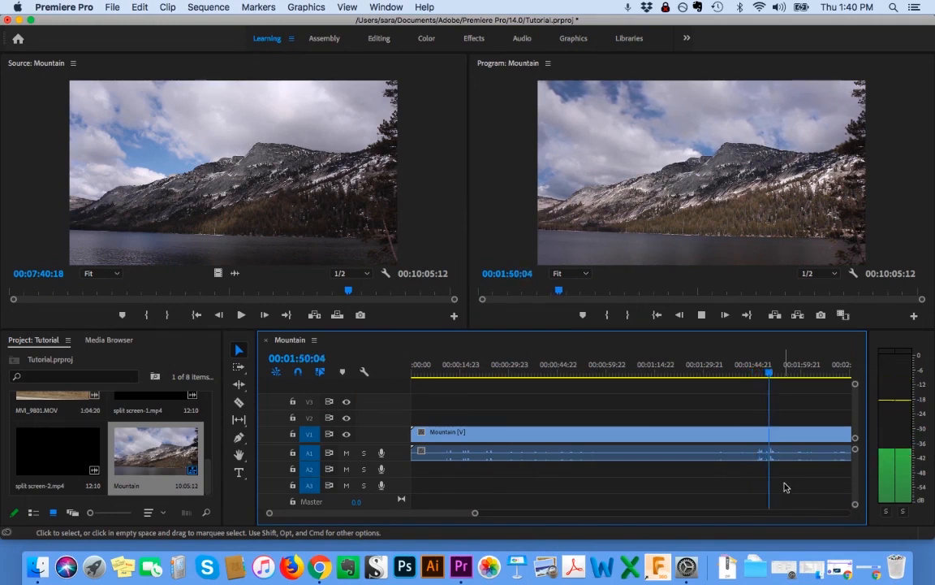
{"action": "key", "text": "space"}
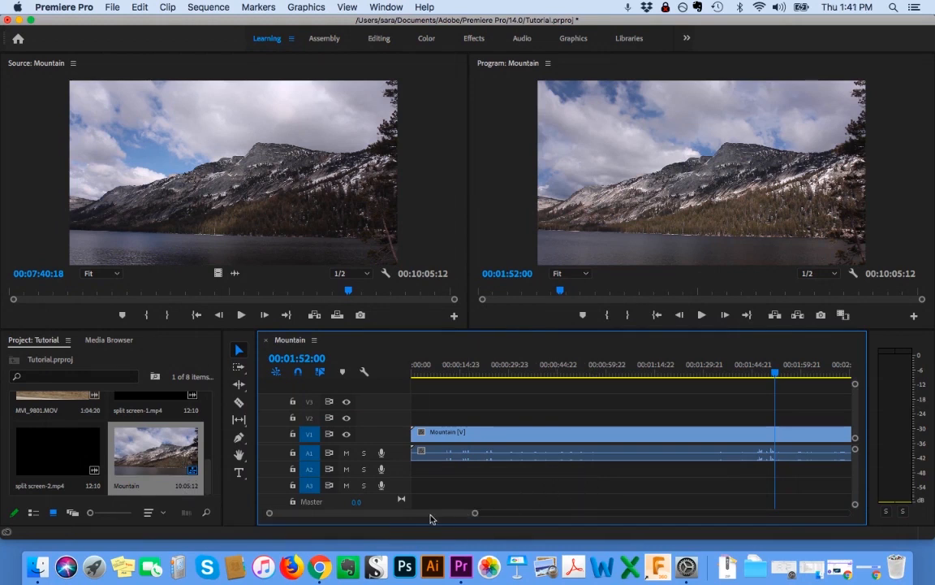
Select the full-length Mountain clip, with both its video and audio, in the timeline.
{"action": "mouse_move", "coordinate": [421, 517]}
{"action": "left_mouse_down"}
{"action": "mouse_move", "coordinate": [606, 520]}
{"action": "mouse_move", "coordinate": [409, 521]}
{"action": "left_mouse_up"}
{"action": "left_click_drag", "start_coordinate": [475, 516], "coordinate": [834, 528]}
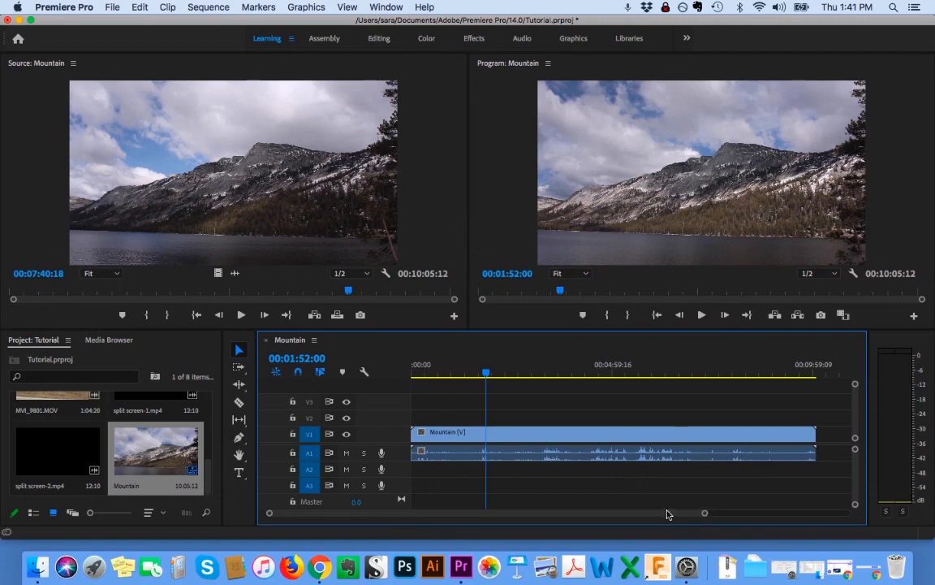
{"action": "left_click_drag", "start_coordinate": [703, 516], "coordinate": [741, 517]}
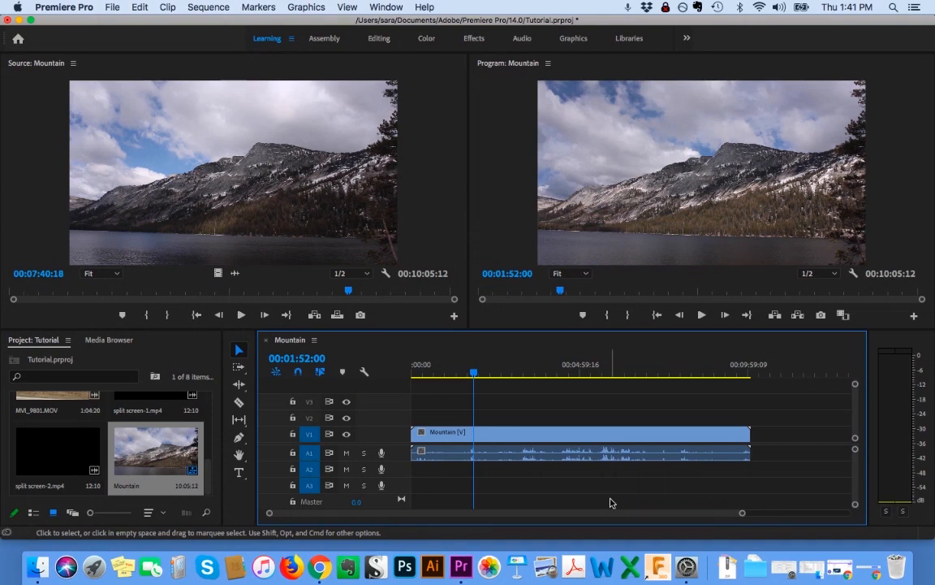
{"action": "left_click", "coordinate": [574, 441]}
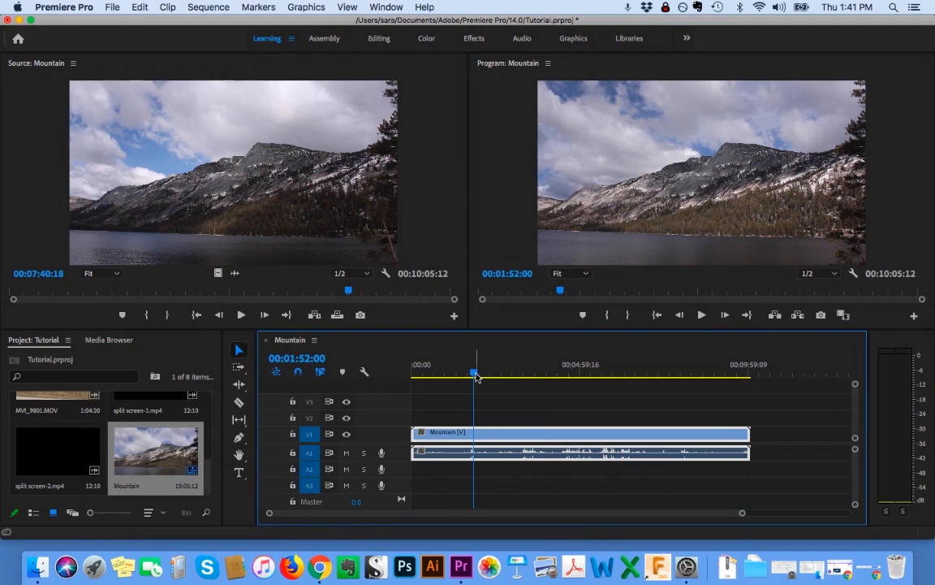
Play the sequence from 00:01:42:21 to about 00:02:22 to review the usable footage.
{"action": "left_click_drag", "start_coordinate": [476, 375], "coordinate": [470, 375]}
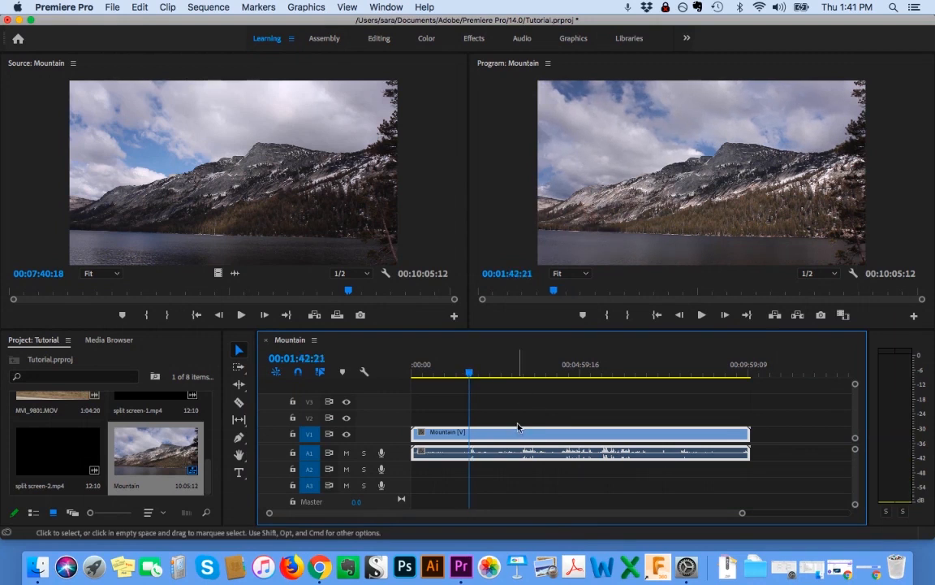
{"action": "key", "text": "space"}
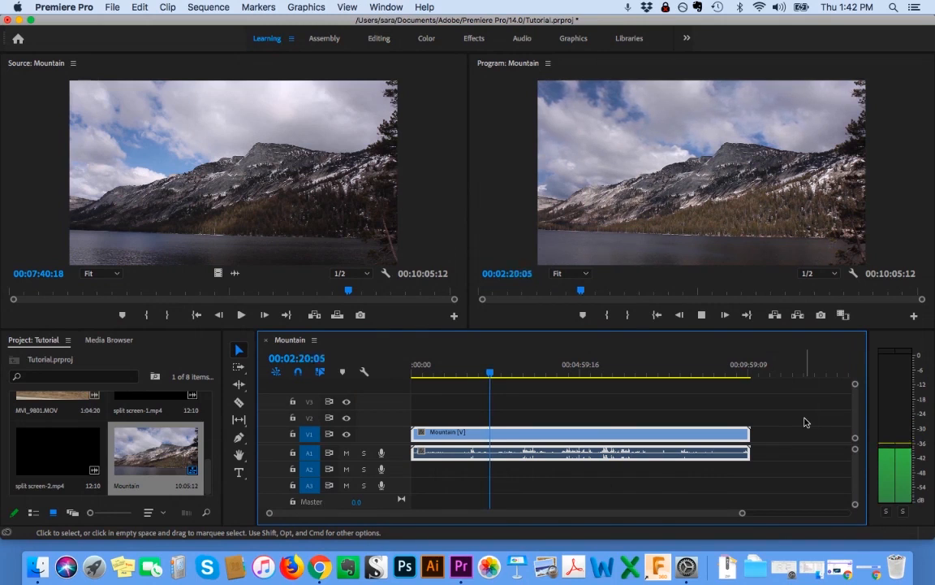
{"action": "key", "text": "space"}
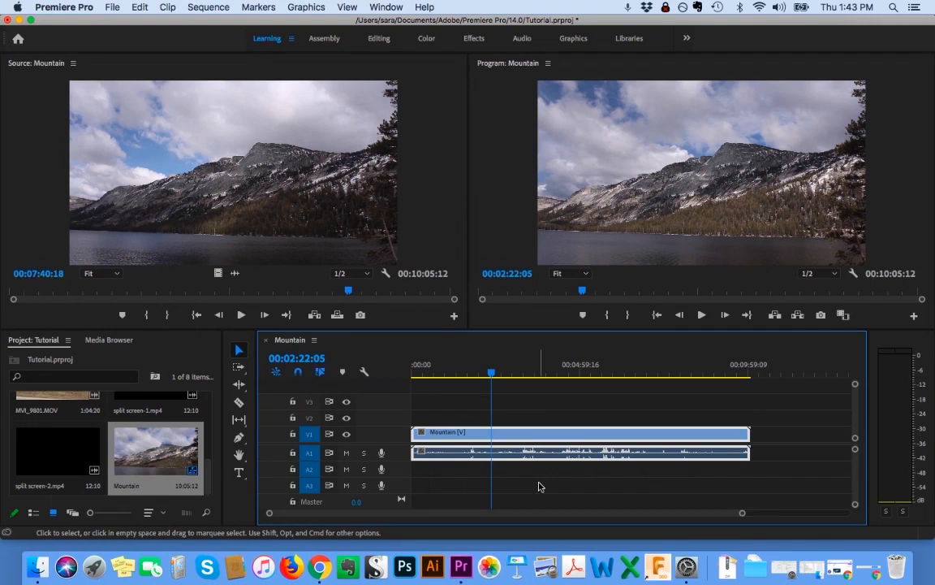
Return the playhead to the sequence start, scrub to 00:01:44:01, and play a few seconds from there.
{"action": "key", "text": "Home"}
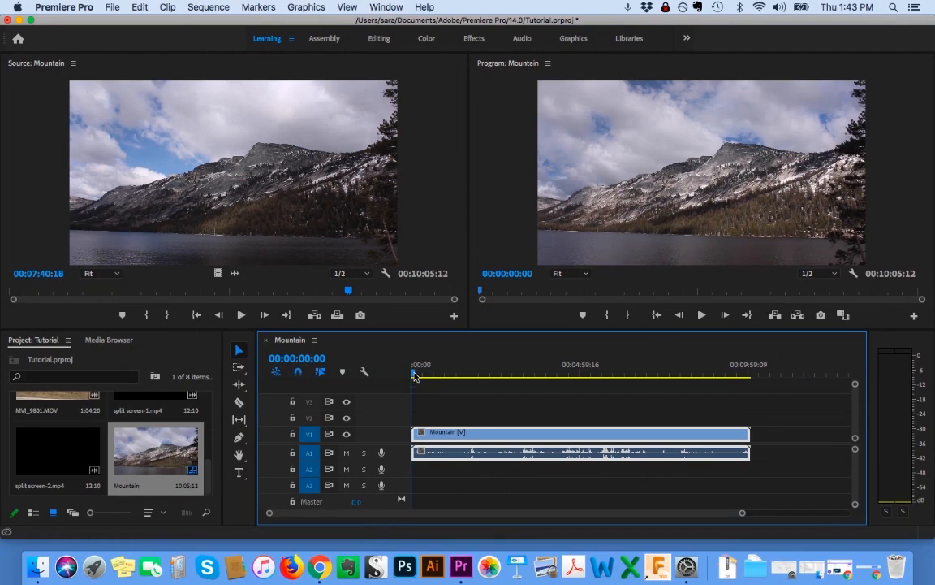
{"action": "left_click_drag", "start_coordinate": [414, 375], "coordinate": [470, 376]}
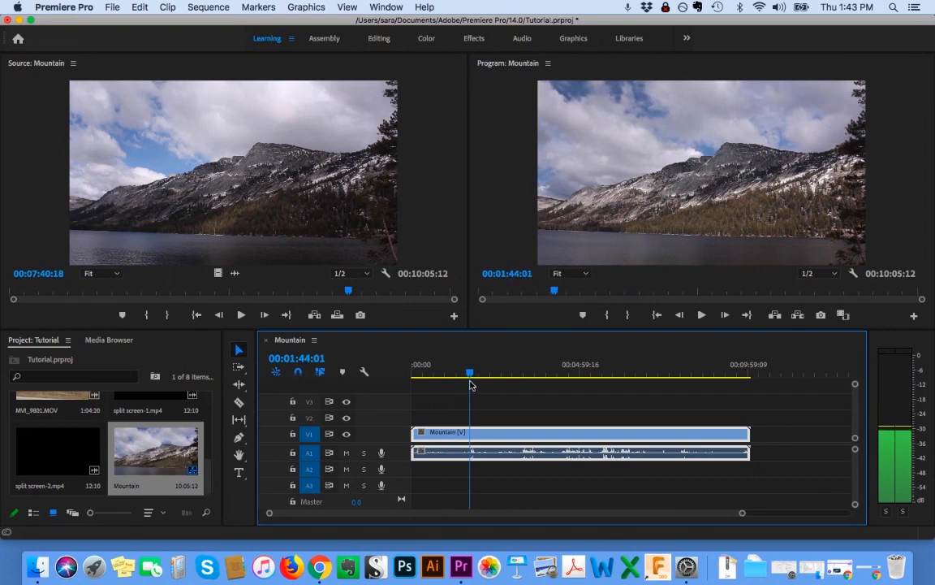
{"action": "key", "text": "space"}
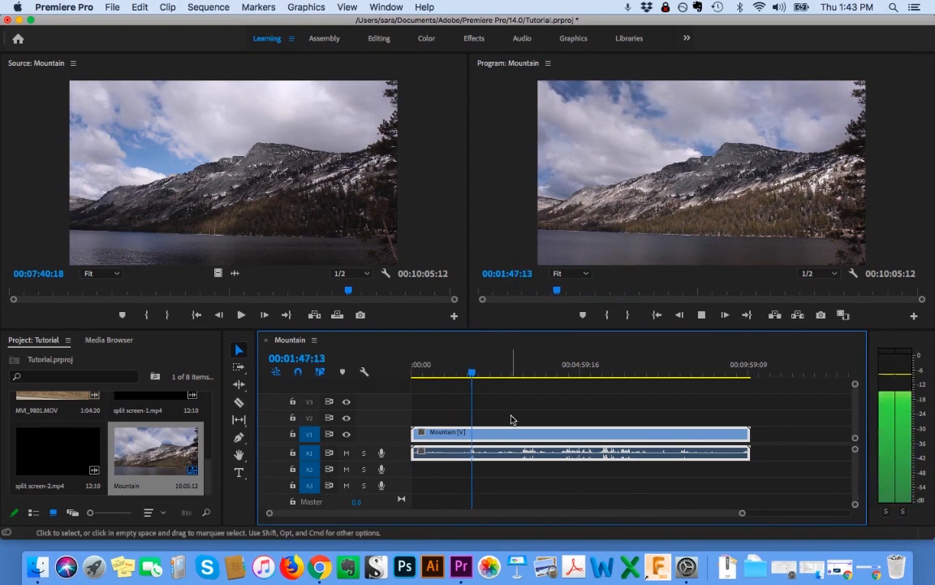
{"action": "key", "text": "space"}
Position the timeline playhead frame by frame at 00:01:42:05, just before the first tall audio peak.
{"action": "left_click_drag", "start_coordinate": [473, 373], "coordinate": [466, 375]}
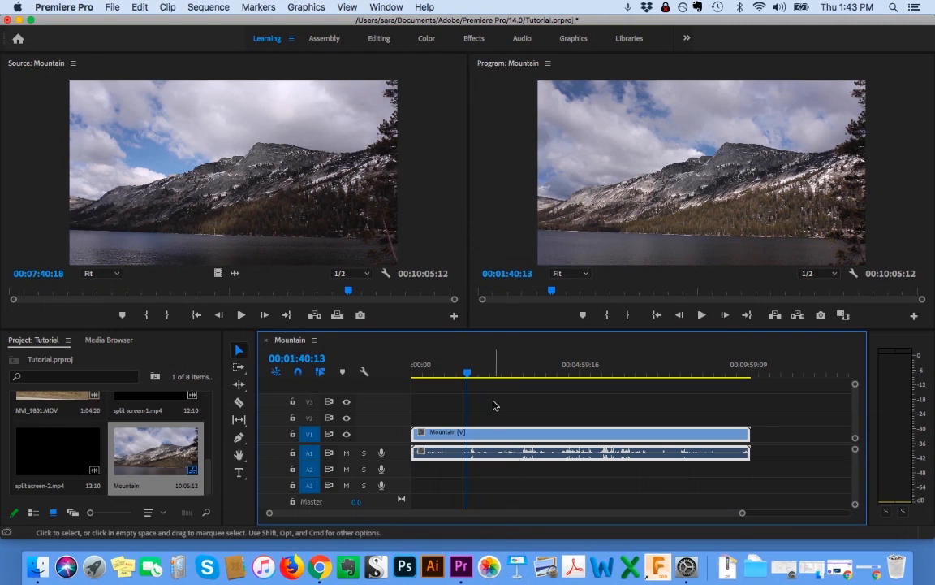
{"action": "left_click", "coordinate": [469, 375]}
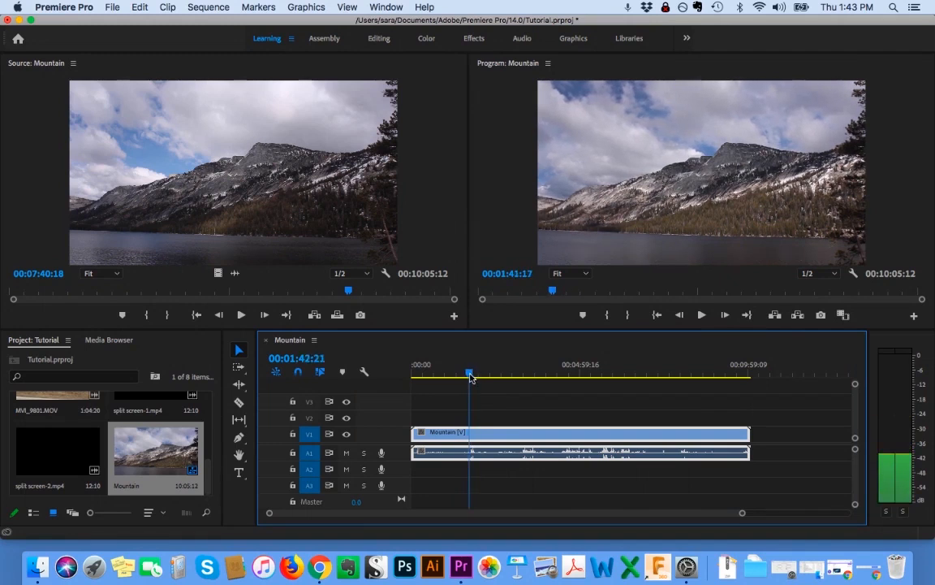
{"action": "left_click", "coordinate": [469, 375]}
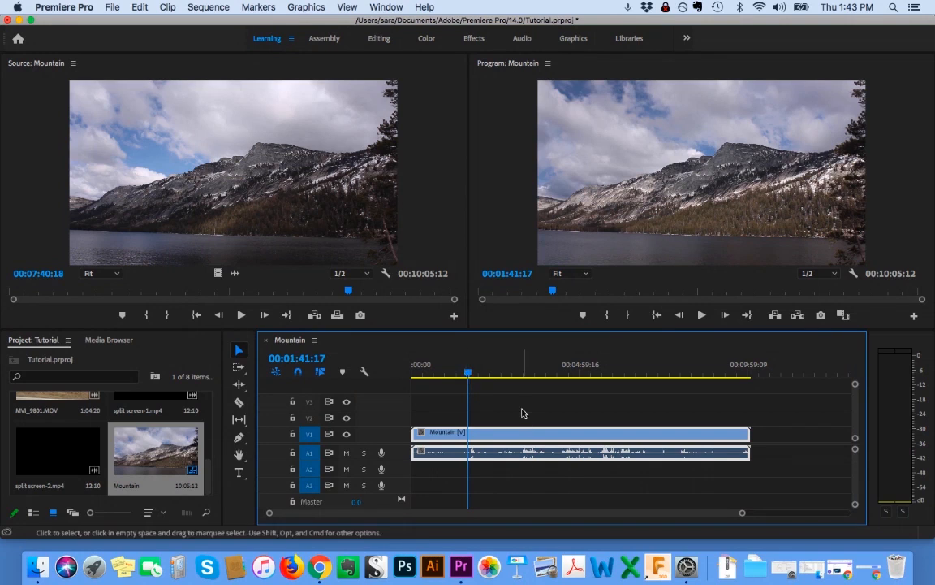
{"action": "key", "text": "Right"}
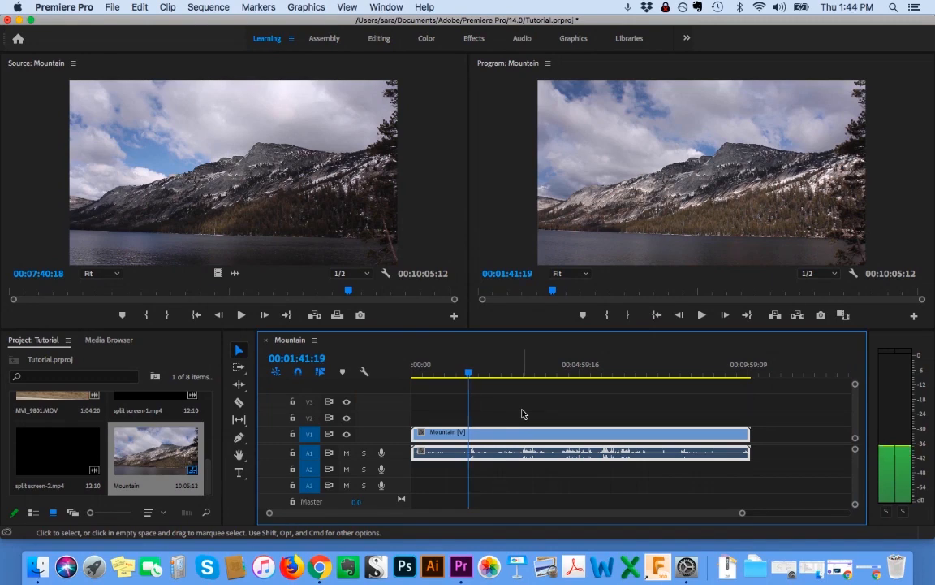
{"action": "key", "text": "Right"}
{"action": "key", "text": "Right"}
{"action": "key", "text": "Right"}
{"action": "key", "text": "Left"}
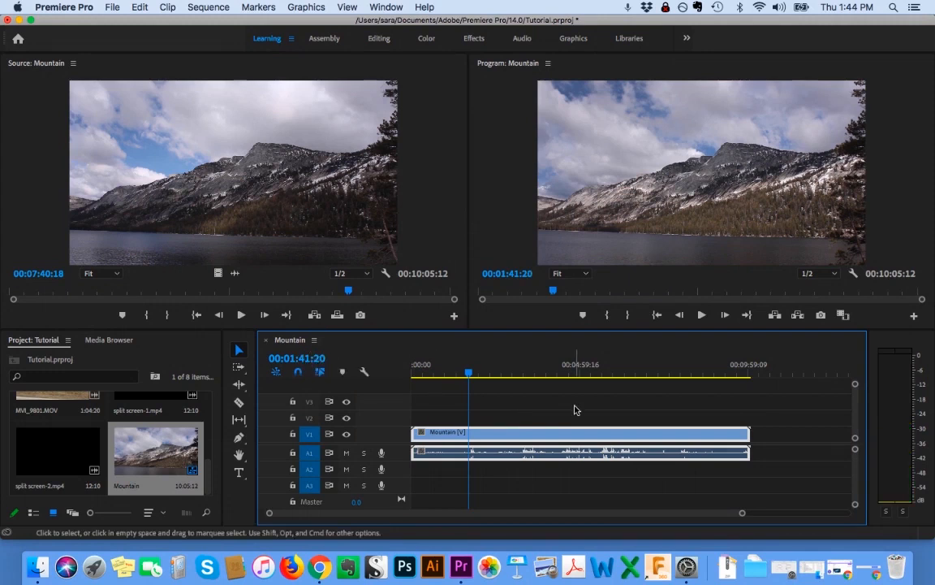
{"action": "key", "text": "Right"}
{"action": "key", "text": "Right"}
{"action": "key", "text": "Right"}
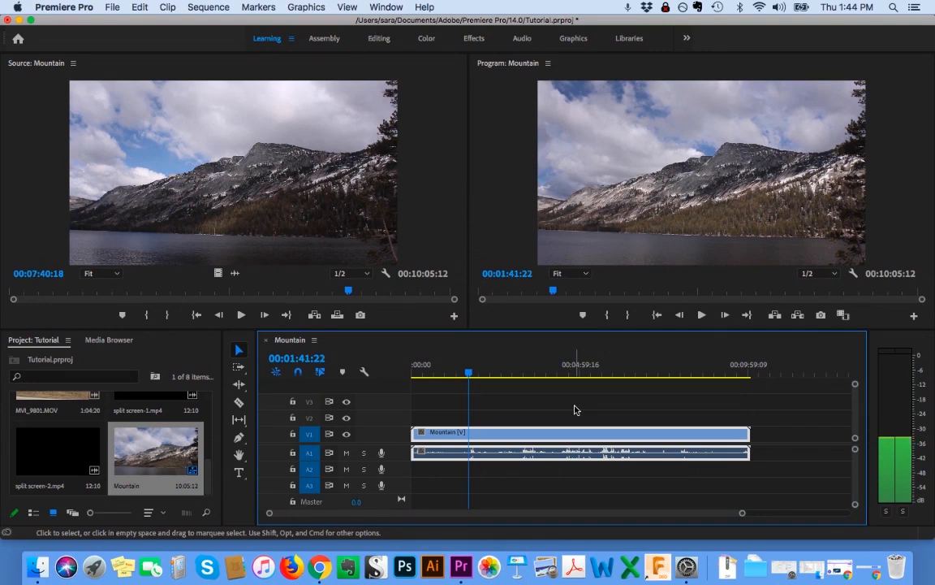
{"action": "key", "text": "Right"}
{"action": "key", "text": "Right"}
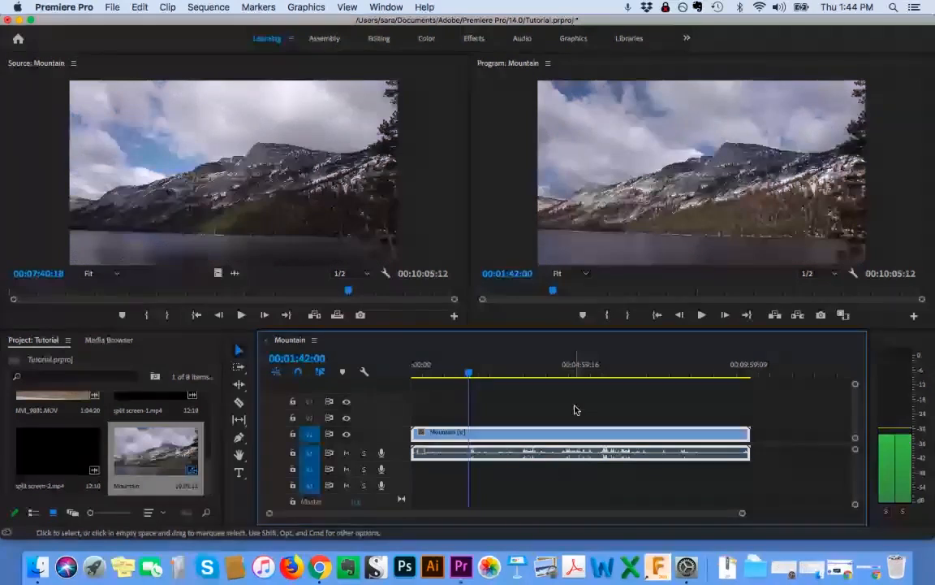
{"action": "key", "text": "Right"}
{"action": "key", "text": "Right"}
{"action": "key", "text": "Right"}
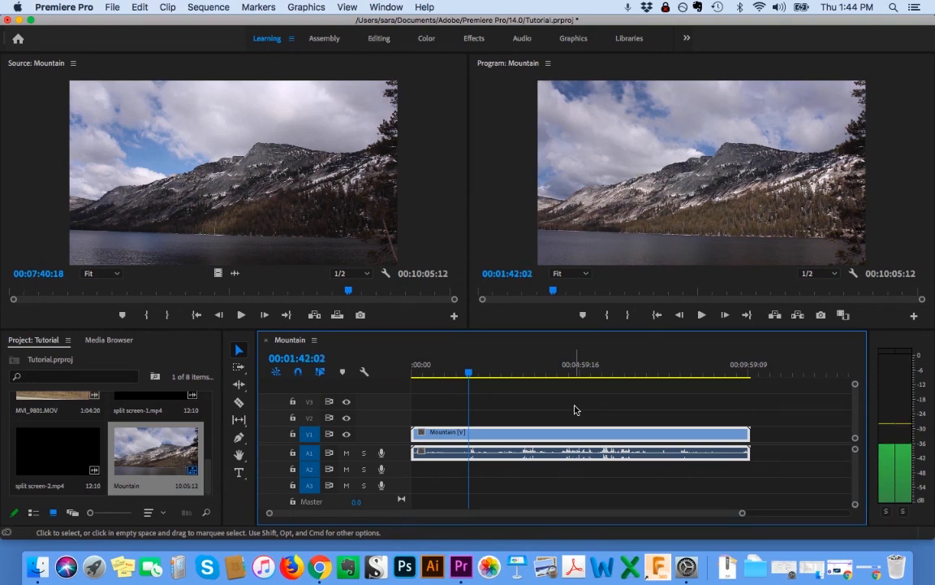
{"action": "key", "text": "Right"}
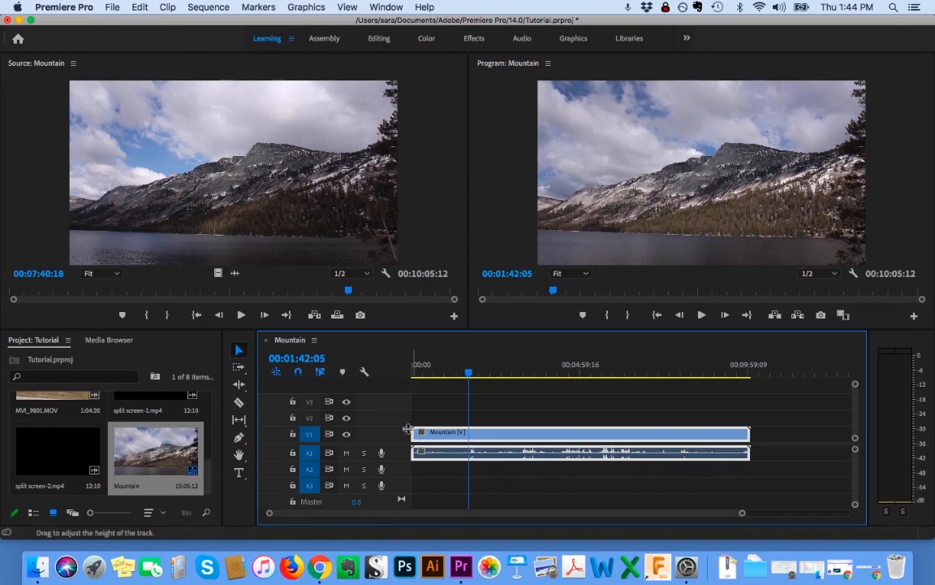
Trim the start of the Mountain clip to the playhead at 00:01:42:05 and play the trimmed clip.
{"action": "left_click", "coordinate": [469, 434]}
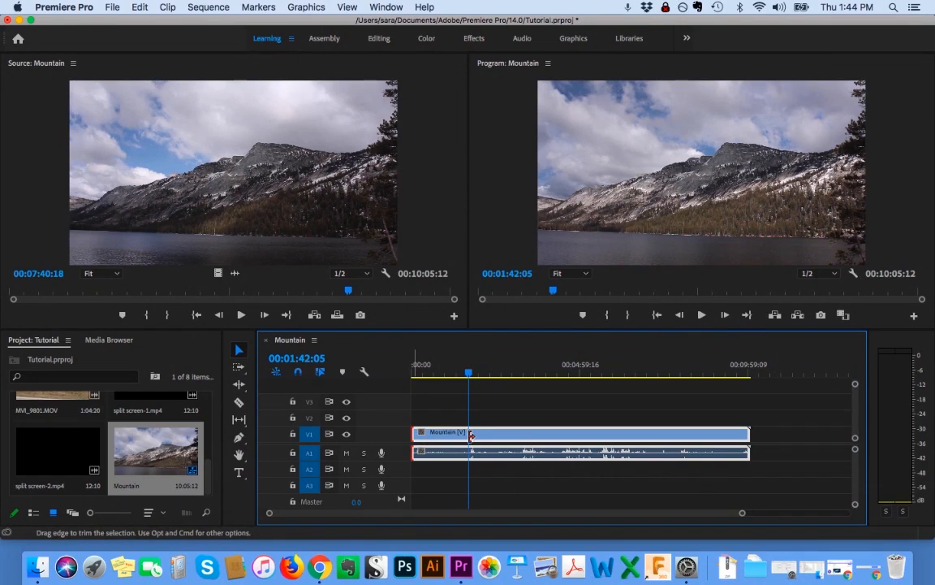
{"action": "key", "text": "e"}
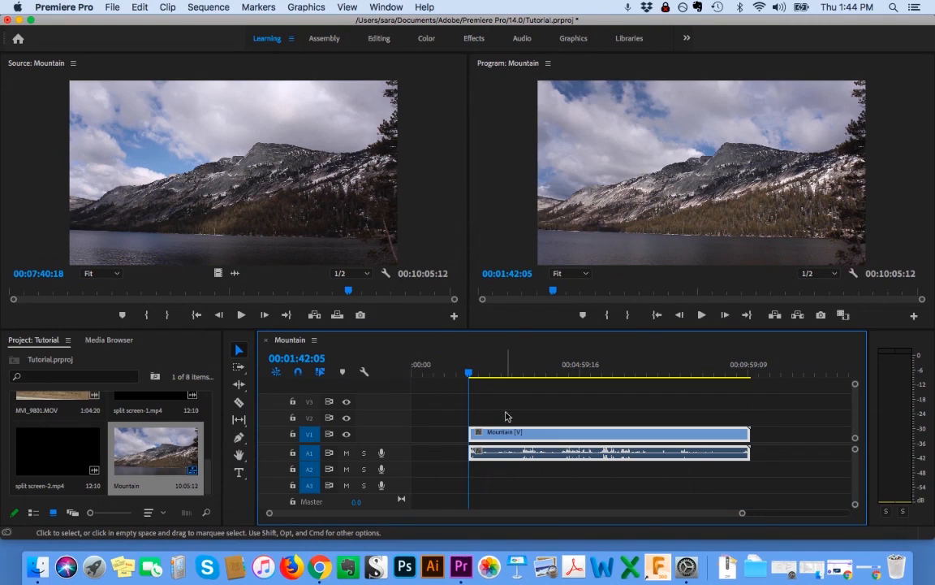
{"action": "key", "text": "space"}
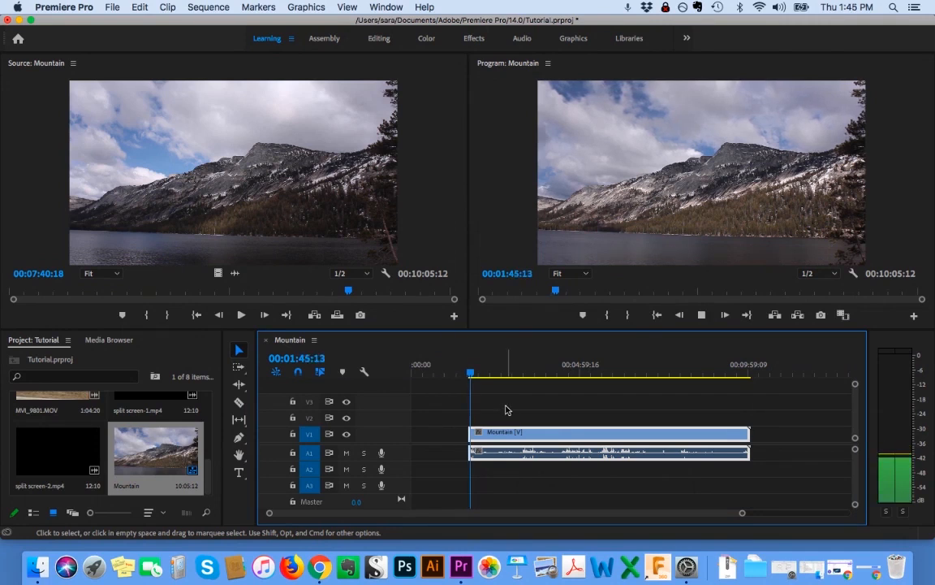
Trim the end of the Mountain clip to the playhead at 00:03:14:04 and play a few seconds from 00:02:39:12.
{"action": "key", "text": "space"}
{"action": "left_click_drag", "start_coordinate": [476, 375], "coordinate": [520, 375]}
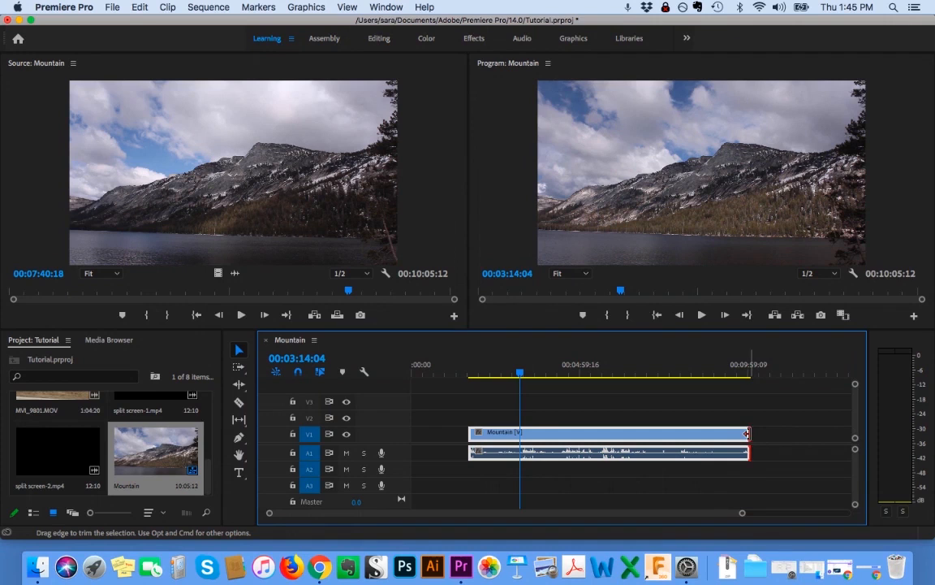
{"action": "left_click_drag", "start_coordinate": [749, 433], "coordinate": [520, 432]}
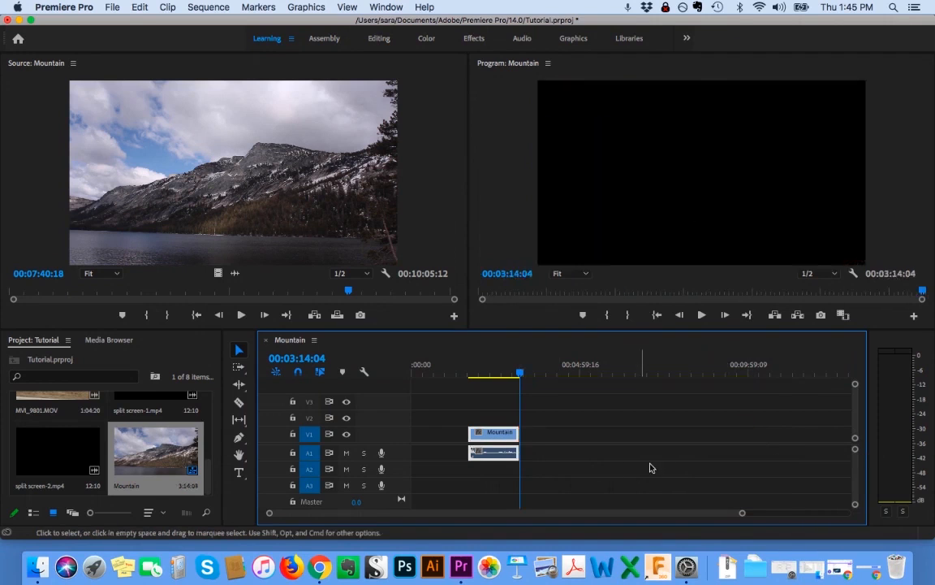
{"action": "left_click_drag", "start_coordinate": [519, 375], "coordinate": [500, 375]}
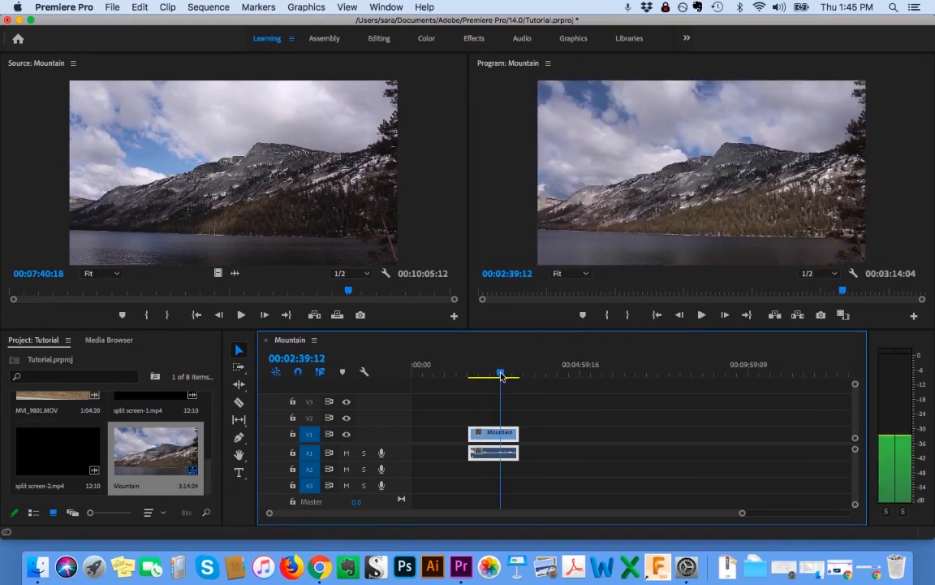
{"action": "key", "text": "space"}
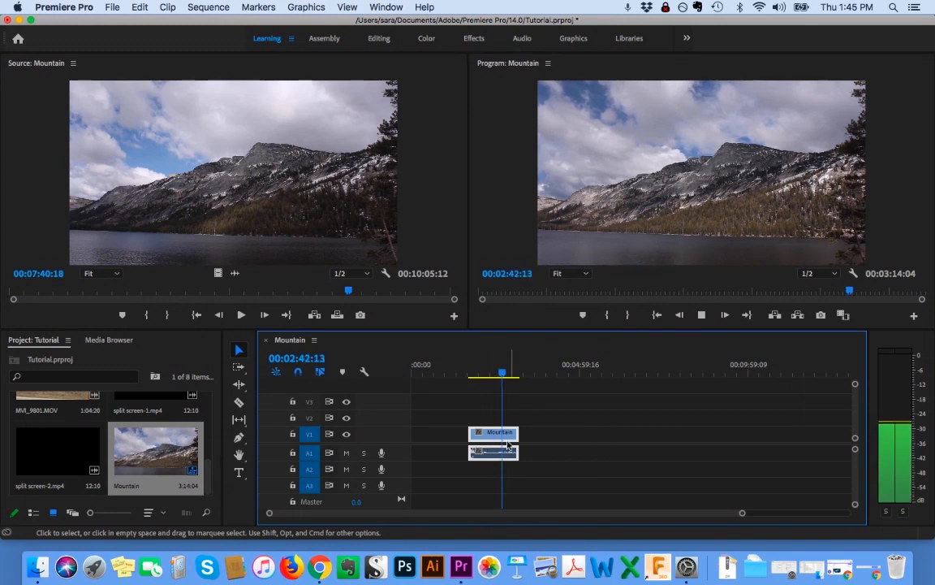
{"action": "key", "text": "space"}
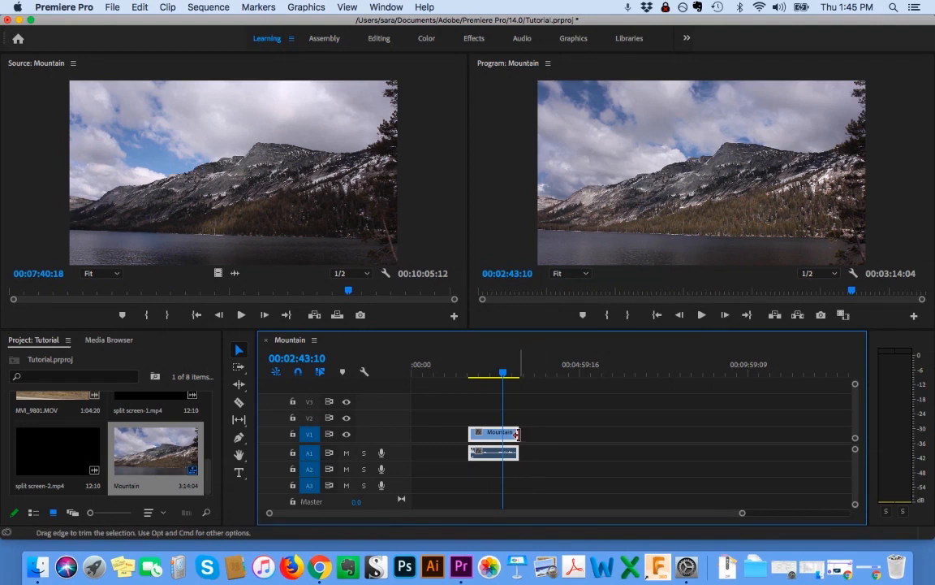
Extend the end and the start of the Mountain clip back out to restore its full original length.
{"action": "left_click_drag", "start_coordinate": [516, 433], "coordinate": [804, 442]}
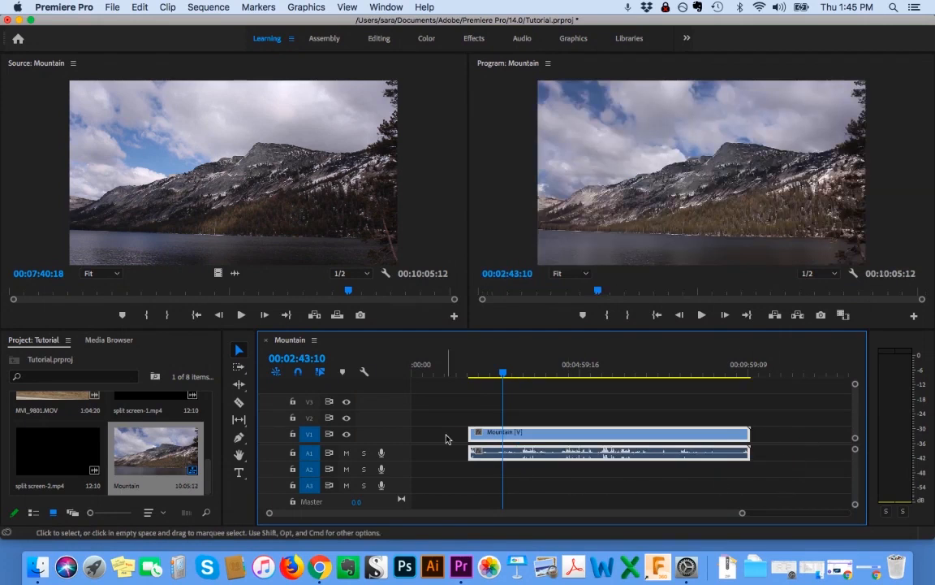
{"action": "left_click_drag", "start_coordinate": [468, 433], "coordinate": [413, 435]}
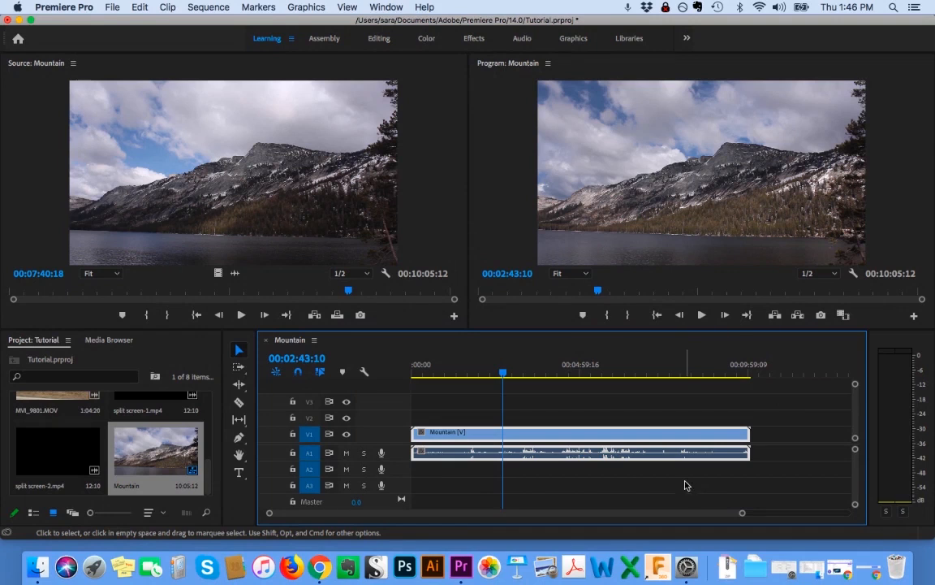
{"action": "left_click", "coordinate": [140, 7]}
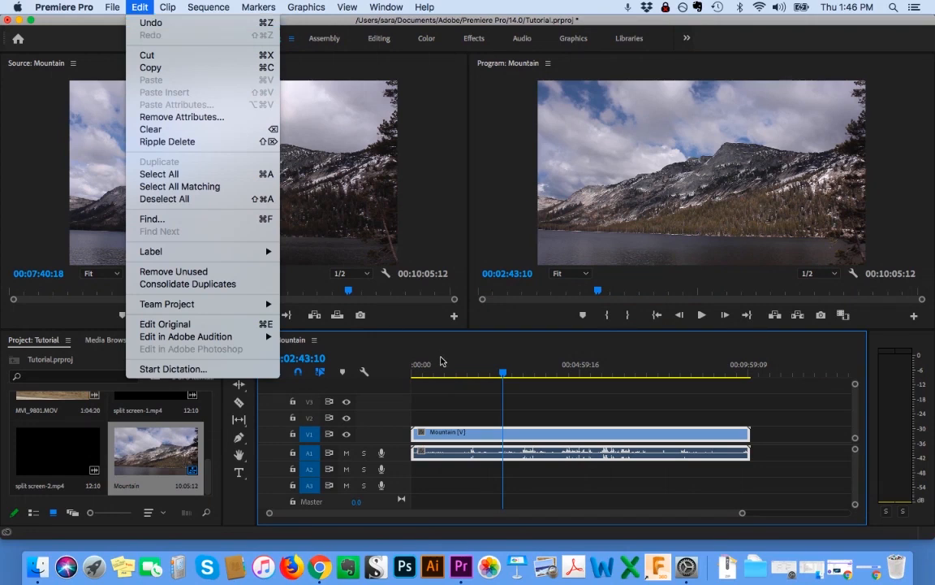
{"action": "left_click", "coordinate": [444, 351]}
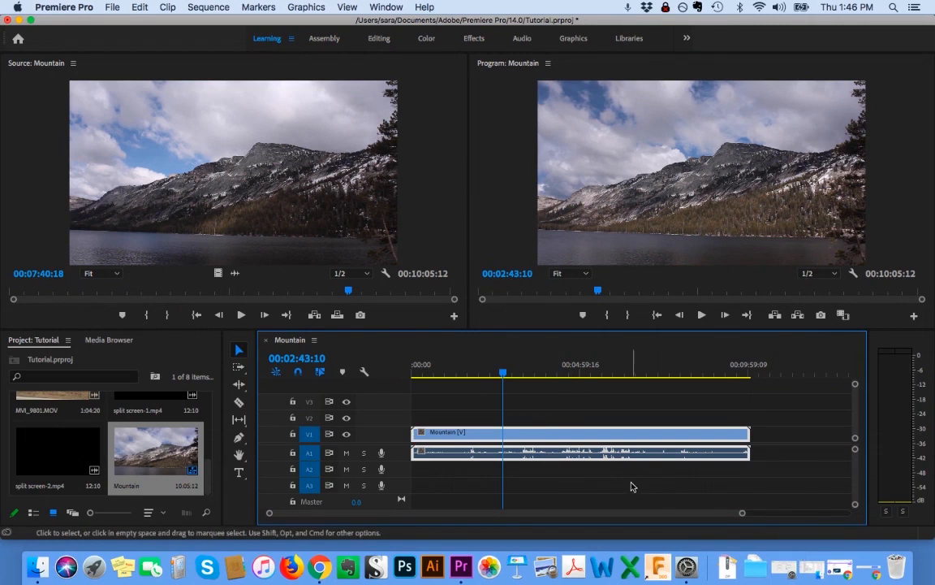
Trim the Mountain clip so that it starts at the playhead at 00:02:43:10 and ends at 00:04:16:11.
{"action": "left_click_drag", "start_coordinate": [414, 432], "coordinate": [503, 432]}
{"action": "left_click_drag", "start_coordinate": [725, 431], "coordinate": [560, 432]}
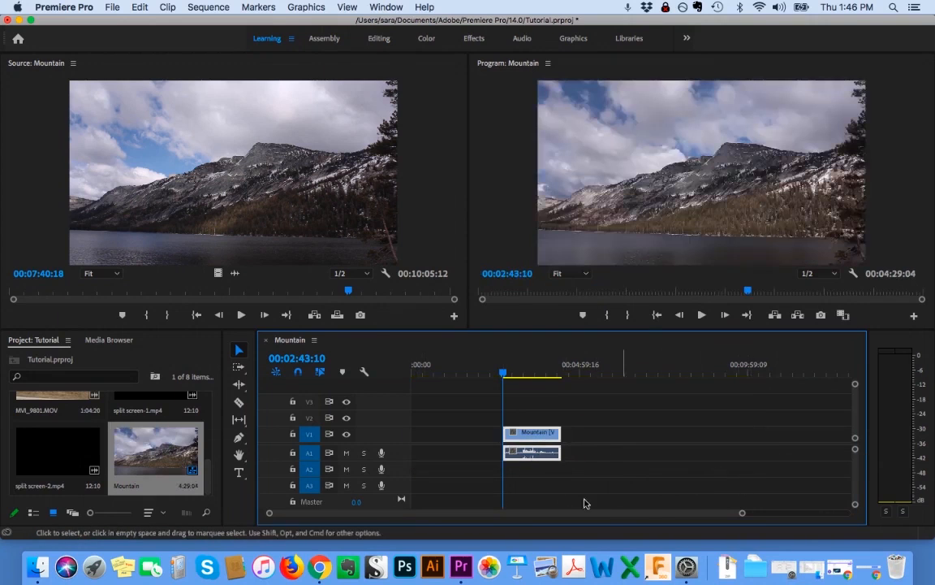
{"action": "mouse_move", "coordinate": [563, 436]}
{"action": "left_mouse_down"}
{"action": "mouse_move", "coordinate": [623, 437]}
{"action": "mouse_move", "coordinate": [552, 432]}
{"action": "left_mouse_up"}
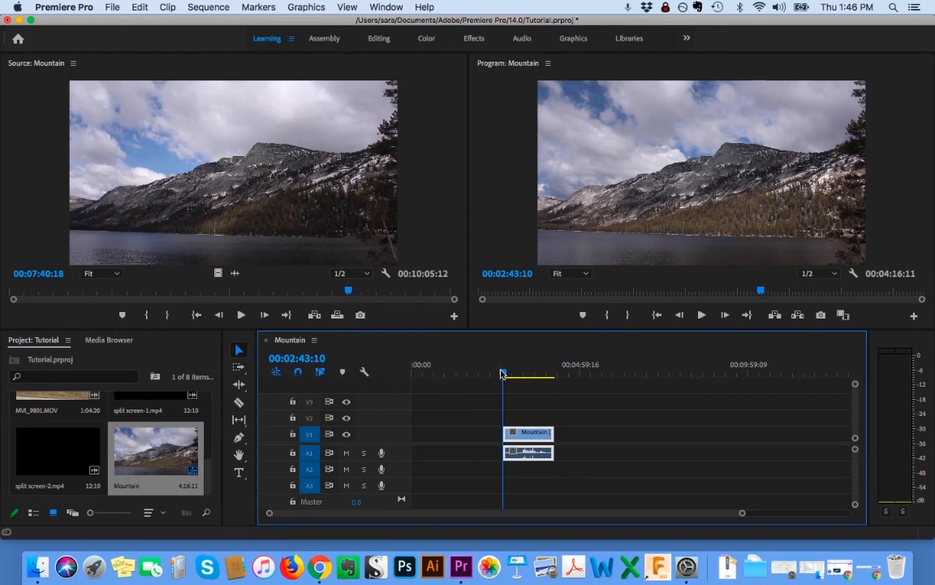
Play the empty opening from the sequence start to about 00:00:13, and scrub the playhead into the clip at 00:02:51:01.
{"action": "left_click_drag", "start_coordinate": [501, 373], "coordinate": [411, 385]}
{"action": "key", "text": "space"}
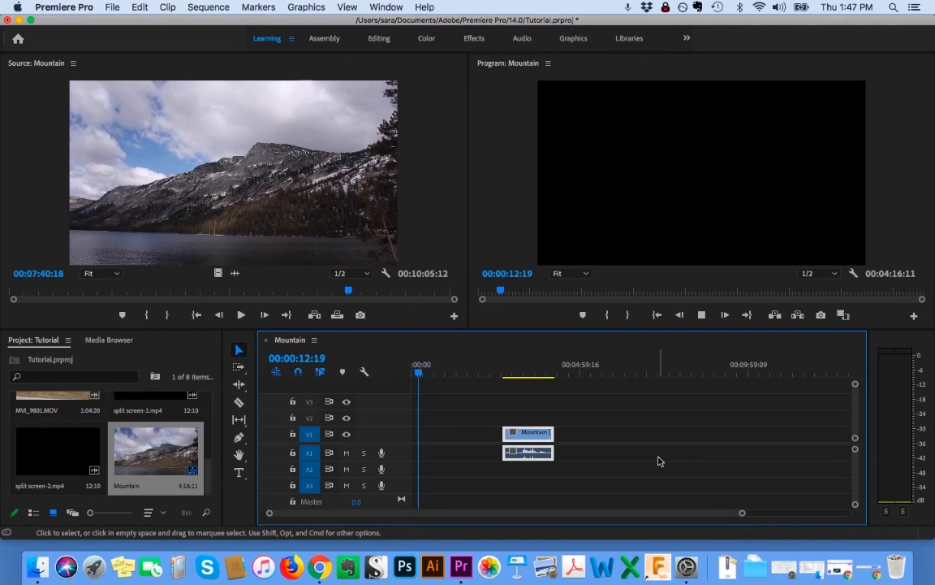
{"action": "key", "text": "space"}
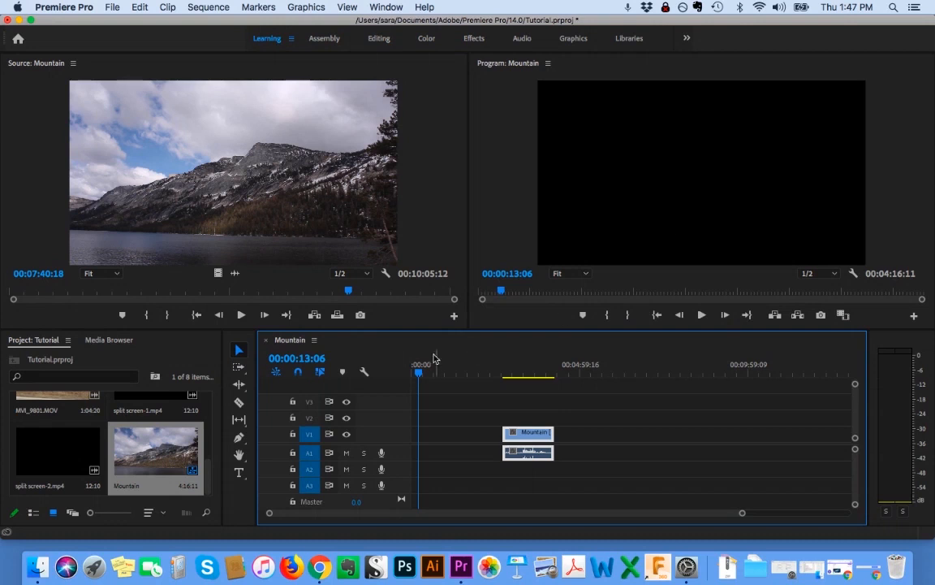
{"action": "left_click_drag", "start_coordinate": [418, 369], "coordinate": [508, 384]}
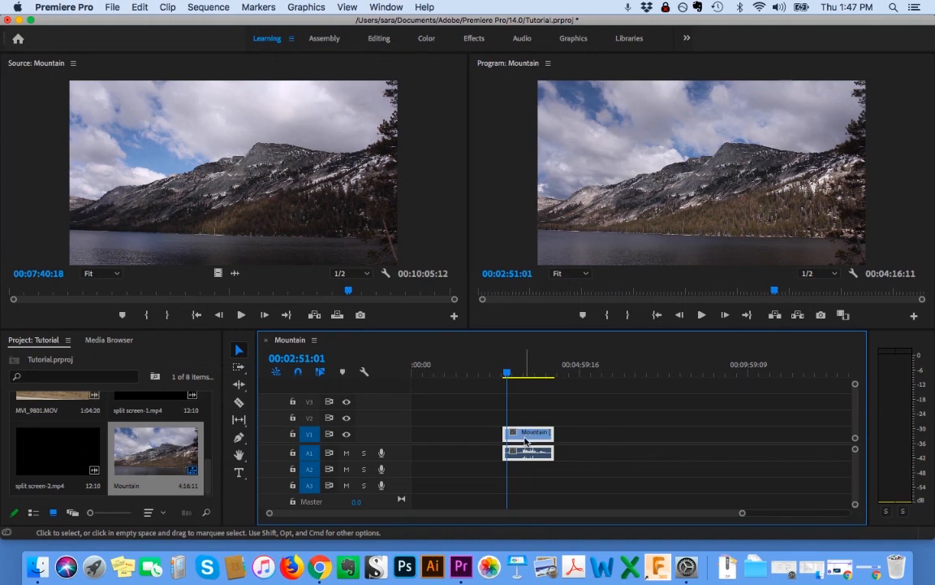
Move the trimmed Mountain clip to the very start of the sequence on V1 and play it from 00:00:00:00.
{"action": "left_click_drag", "start_coordinate": [532, 439], "coordinate": [424, 441]}
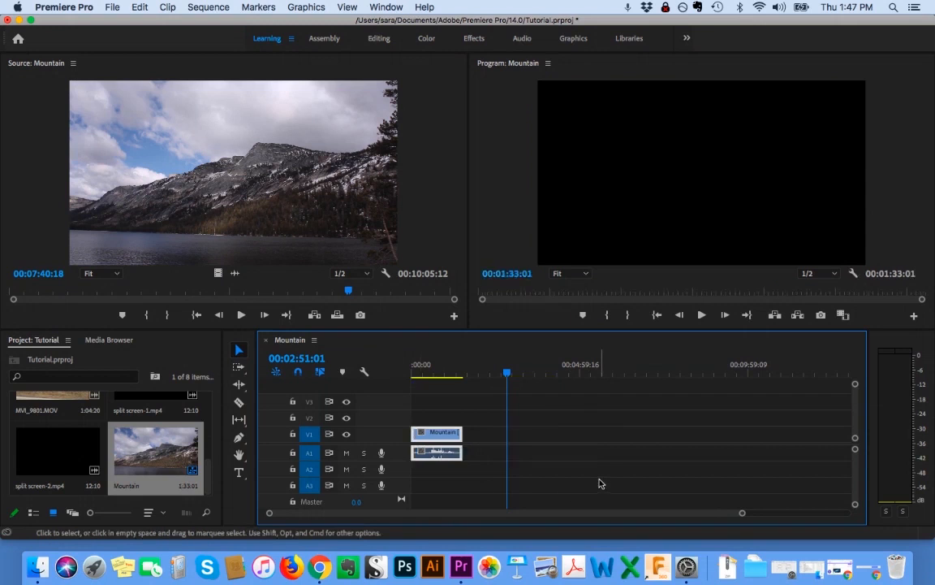
{"action": "key", "text": "Home"}
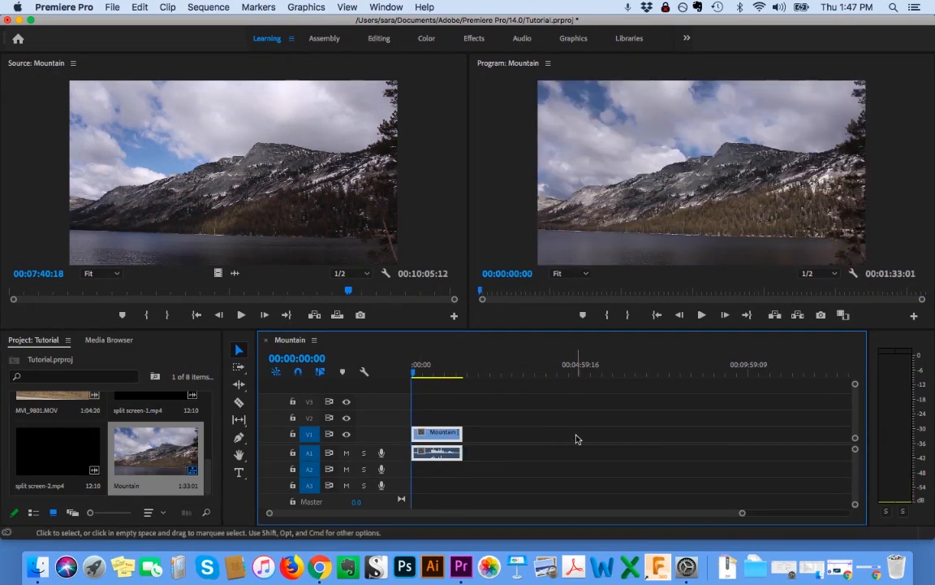
{"action": "key", "text": "space"}
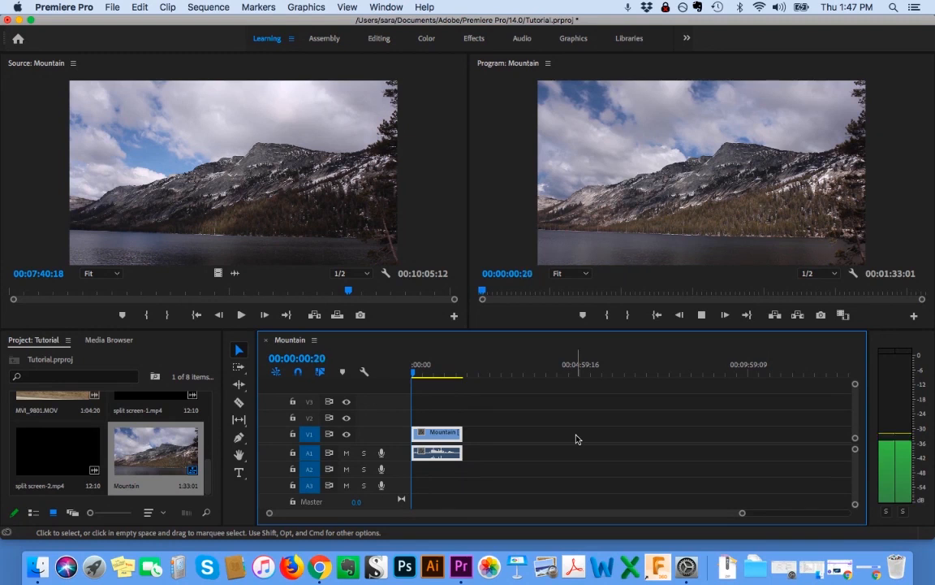
Move the Mountain clip through tracks V2 and V3, and return it to V1 with its start at the playhead at 00:00:02:11.
{"action": "left_click_drag", "start_coordinate": [436, 434], "coordinate": [591, 425]}
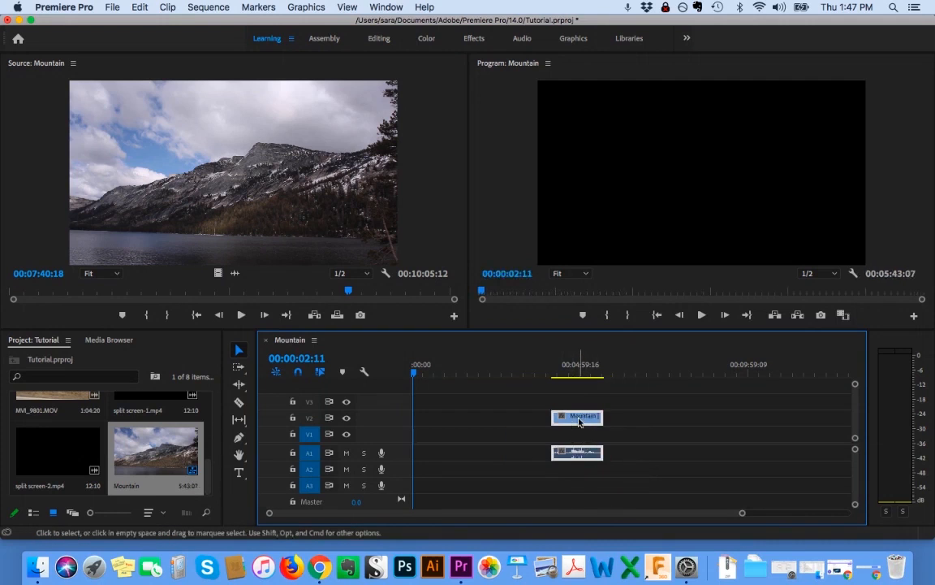
{"action": "mouse_move", "coordinate": [582, 418]}
{"action": "left_mouse_down"}
{"action": "mouse_move", "coordinate": [583, 435]}
{"action": "mouse_move", "coordinate": [581, 402]}
{"action": "left_mouse_up"}
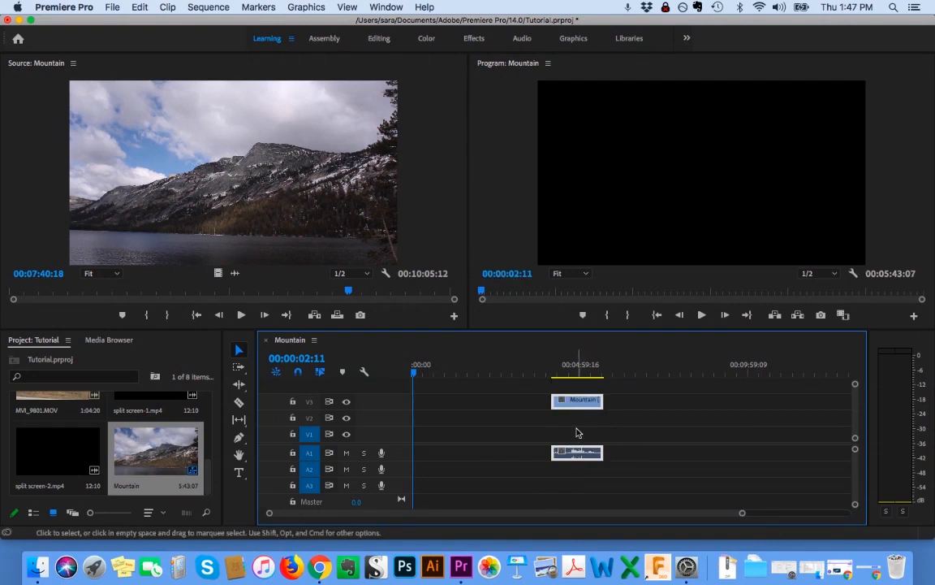
{"action": "left_click_drag", "start_coordinate": [581, 406], "coordinate": [446, 445]}
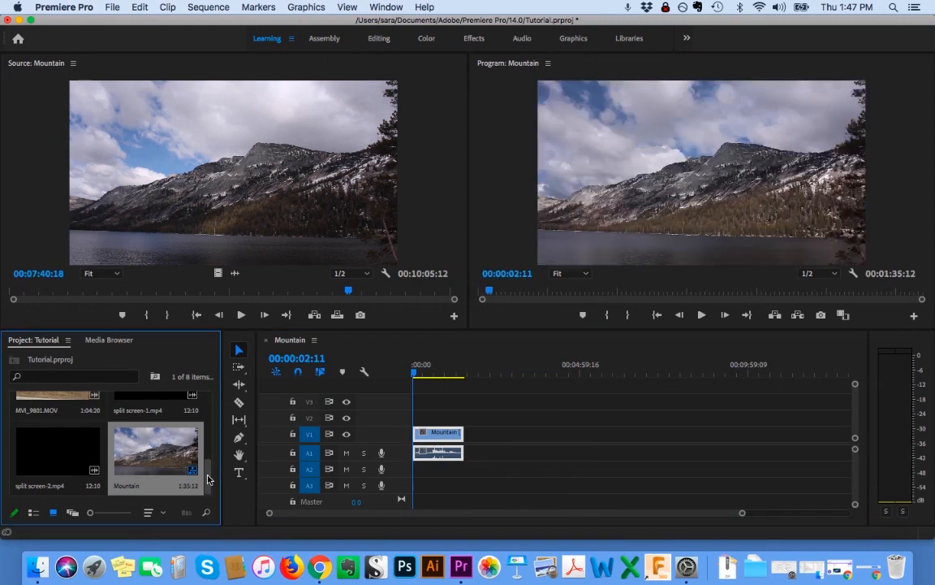
Add MVI_9801.MOV from the project media to tracks V1 and A1, leaving a gap after the Mountain clip.
{"action": "scroll", "coordinate": [209, 471], "scroll_direction": "up", "scroll_amount": 3}
{"action": "scroll", "coordinate": [208, 471], "scroll_direction": "up", "scroll_amount": 3}
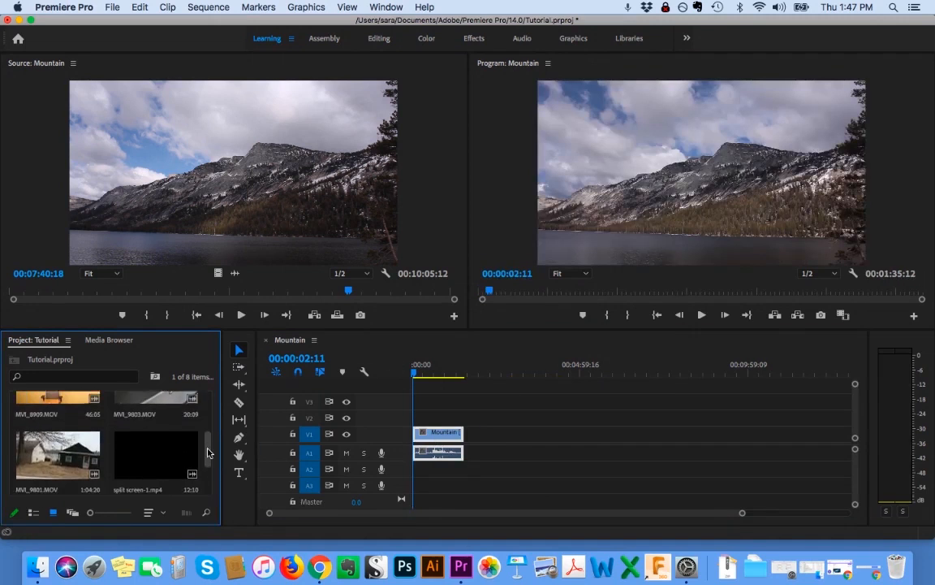
{"action": "left_click_drag", "start_coordinate": [24, 469], "coordinate": [510, 448]}
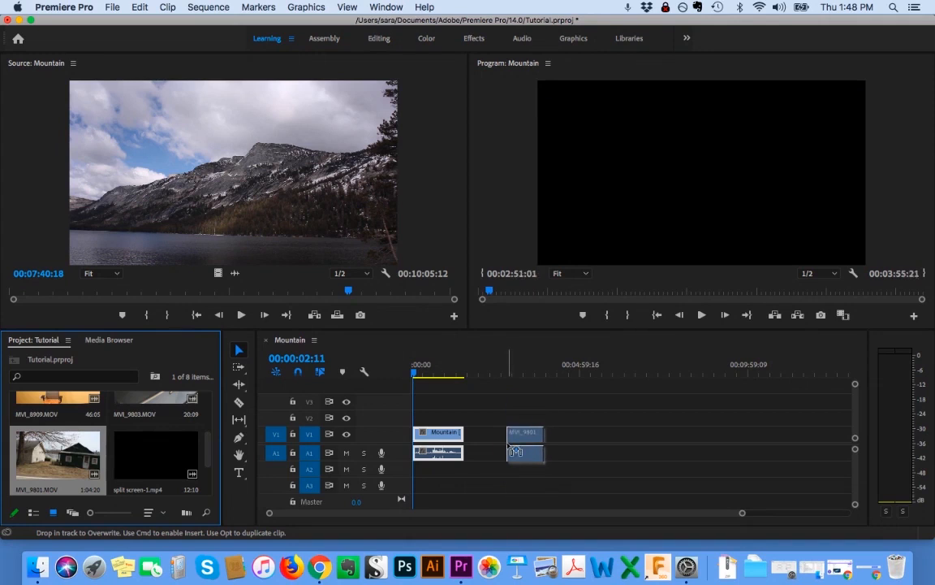
{"action": "left_click_drag", "start_coordinate": [515, 451], "coordinate": [519, 413]}
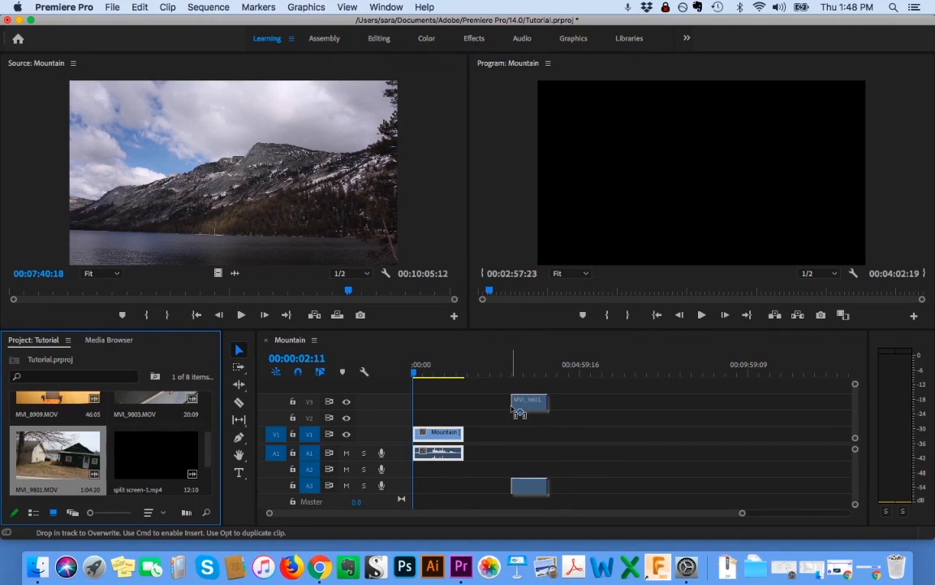
{"action": "left_click_drag", "start_coordinate": [519, 413], "coordinate": [517, 456]}
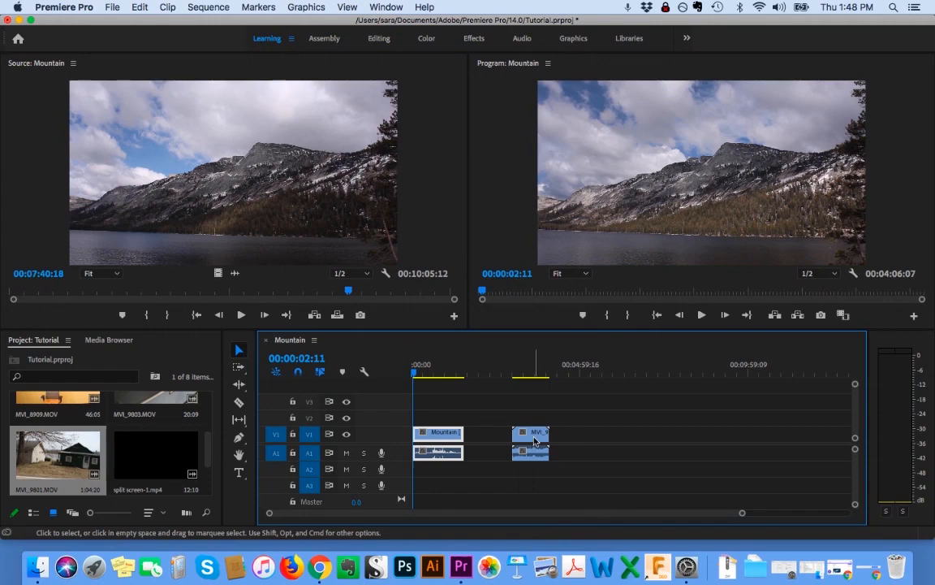
Close the gap by moving the MVI_9801.MOV clip directly against the end of the Mountain clip.
{"action": "left_click_drag", "start_coordinate": [533, 445], "coordinate": [509, 445]}
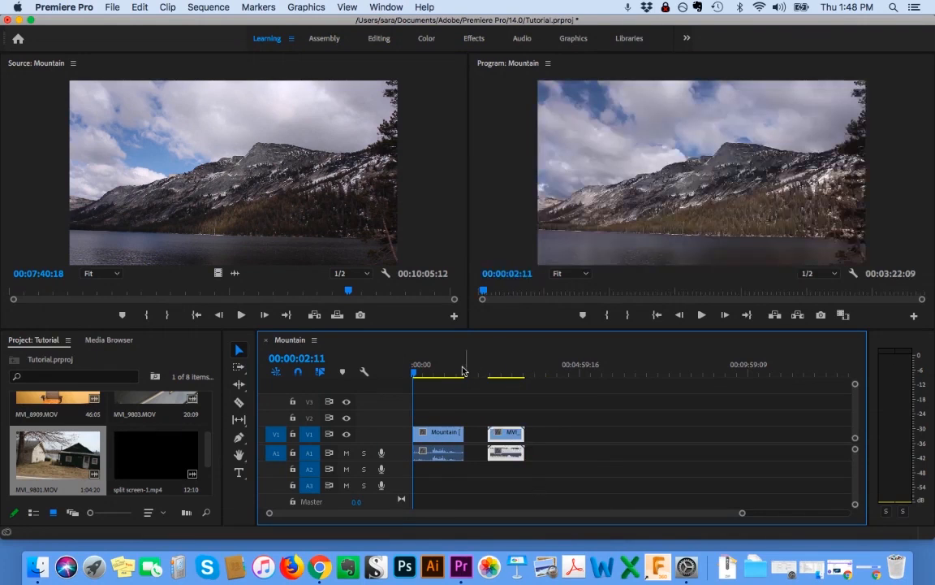
{"action": "left_click_drag", "start_coordinate": [414, 372], "coordinate": [552, 372]}
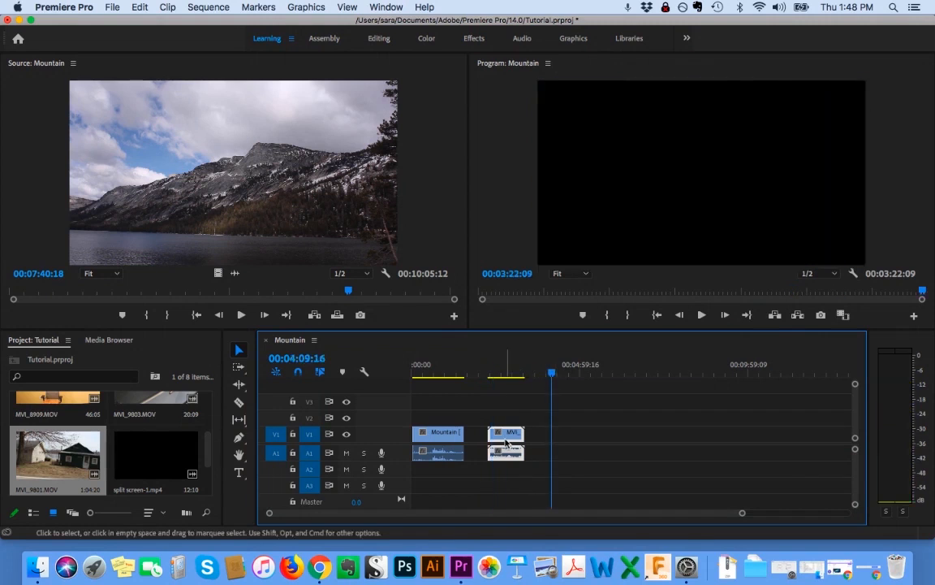
{"action": "mouse_move", "coordinate": [501, 441]}
{"action": "left_mouse_down"}
{"action": "mouse_move", "coordinate": [504, 449]}
{"action": "mouse_move", "coordinate": [491, 443]}
{"action": "mouse_move", "coordinate": [499, 445]}
{"action": "left_mouse_up"}
{"action": "left_click_drag", "start_coordinate": [492, 444], "coordinate": [490, 445]}
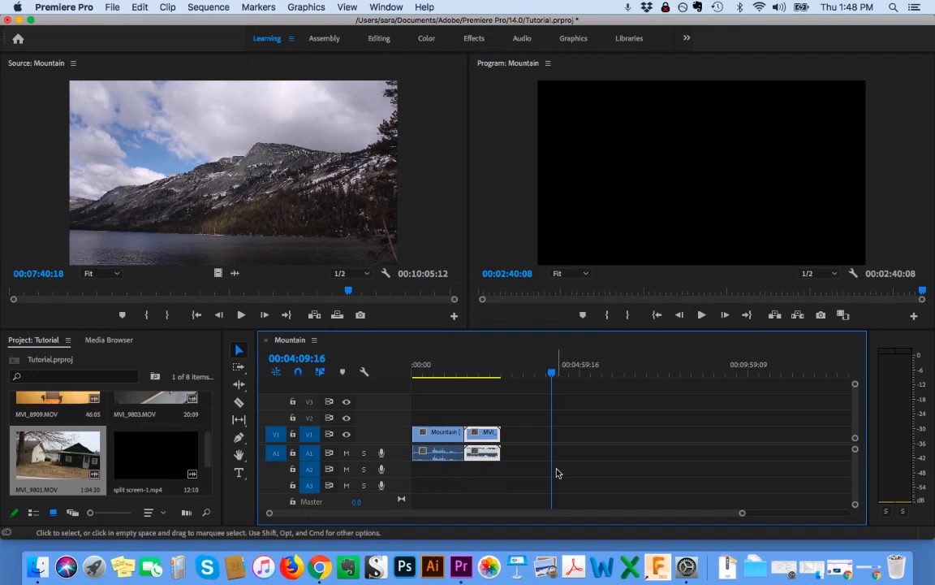
Place the playhead at 00:02:46:11, just past the last clip, and save the project.
{"action": "key", "text": "super+s"}
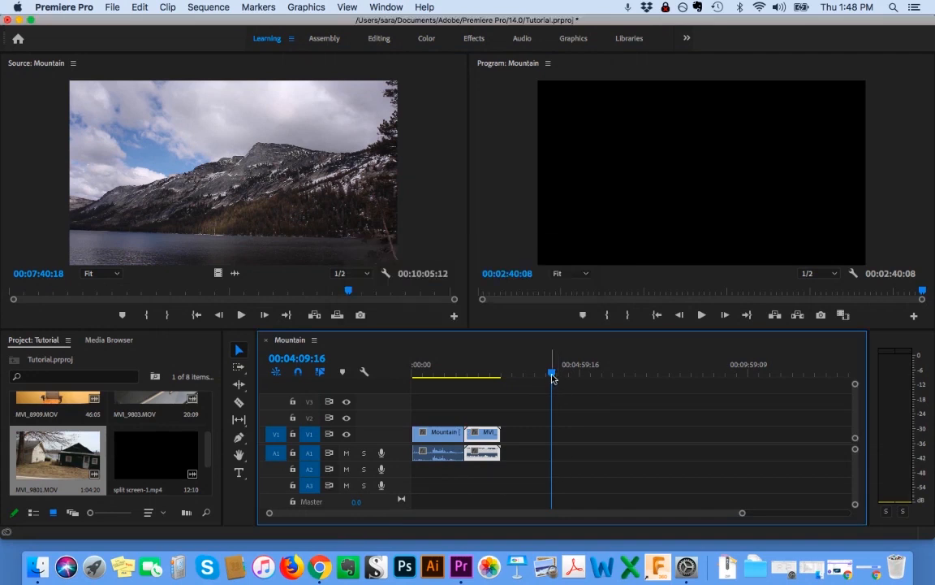
{"action": "left_click", "coordinate": [531, 374]}
{"action": "key", "text": "Up"}
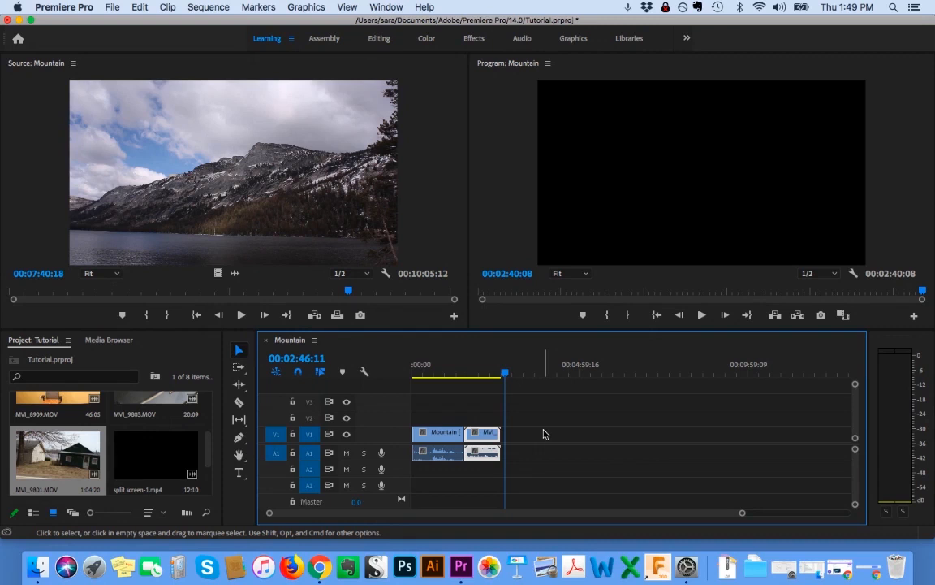
{"action": "key", "text": "super+s"}
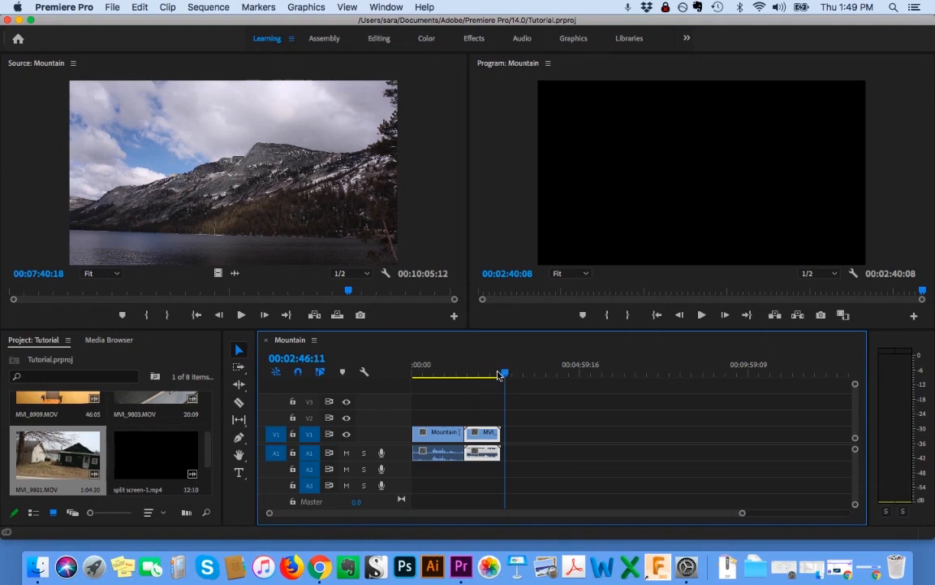
Play across the cut into MVI_9801.MOV from 00:01:29:02 to 00:01:37:20, and return the playhead to 00:01:33:11 before the cut.
{"action": "left_click", "coordinate": [458, 367]}
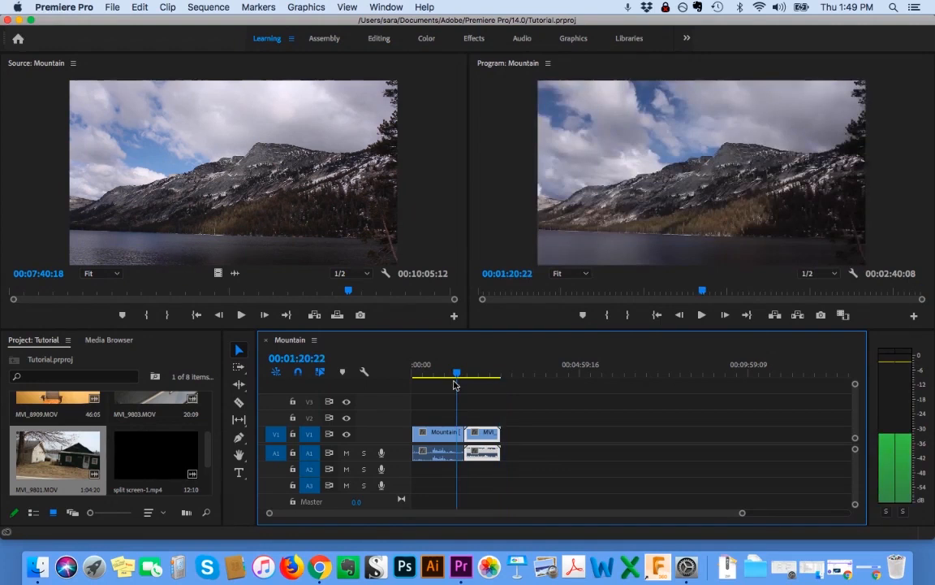
{"action": "left_click_drag", "start_coordinate": [744, 514], "coordinate": [630, 510]}
{"action": "left_click", "coordinate": [647, 470]}
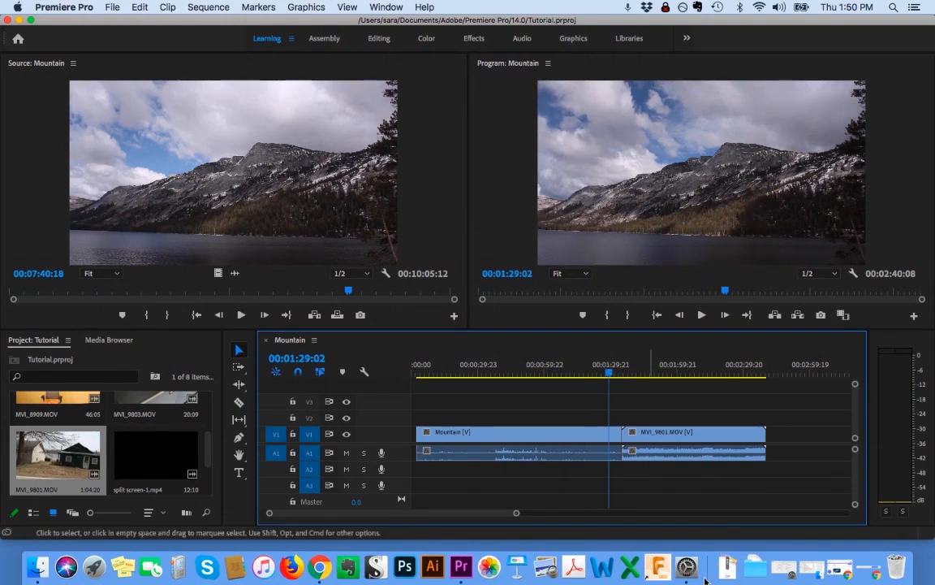
{"action": "key", "text": "space"}
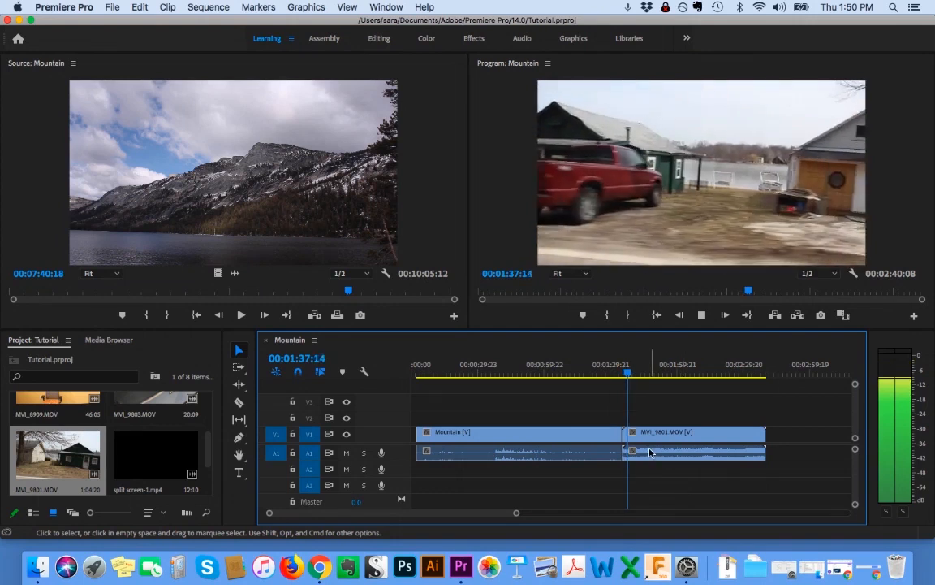
{"action": "key", "text": "space"}
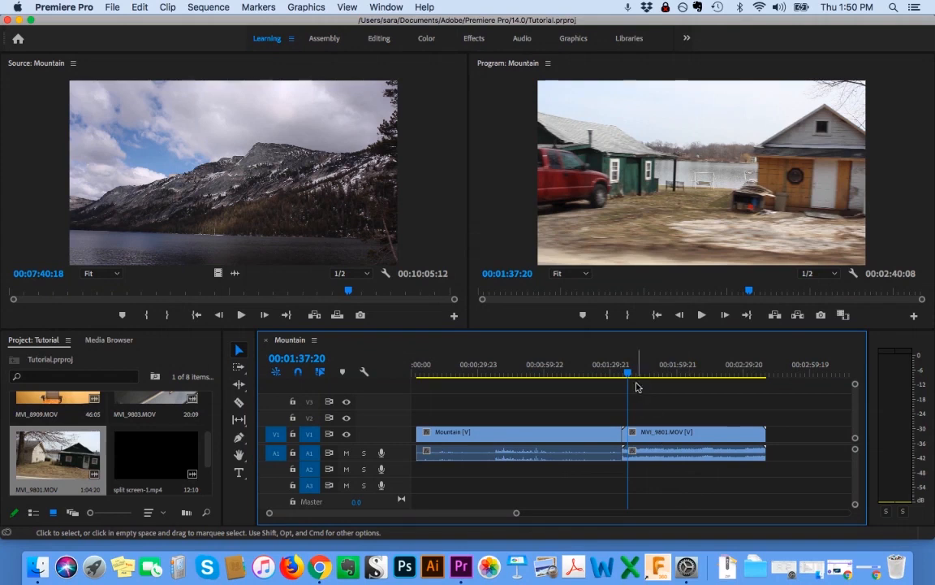
{"action": "left_click_drag", "start_coordinate": [630, 376], "coordinate": [617, 374]}
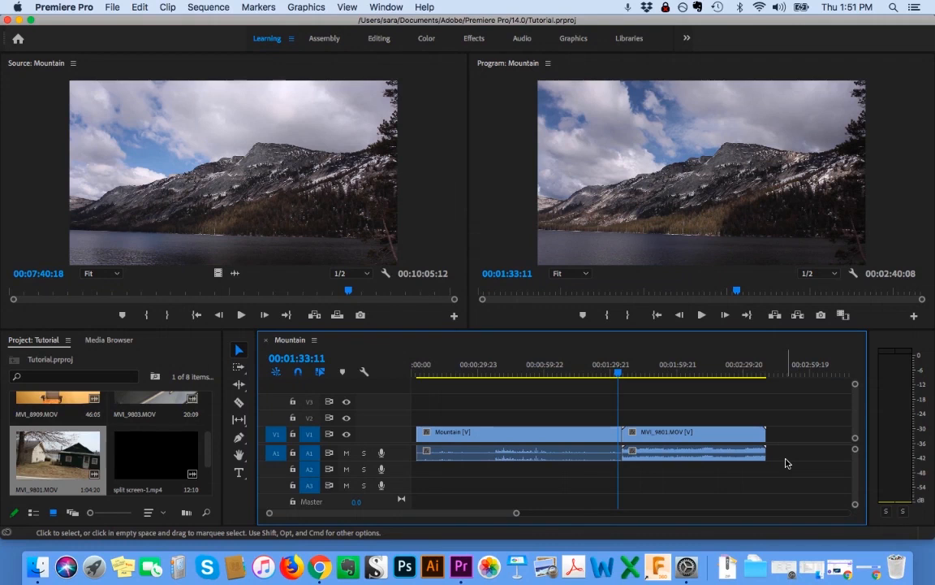
Play across the cut into MVI_9801.MOV from 00:01:33:11 to 00:01:37:06.
{"action": "key", "text": "space"}
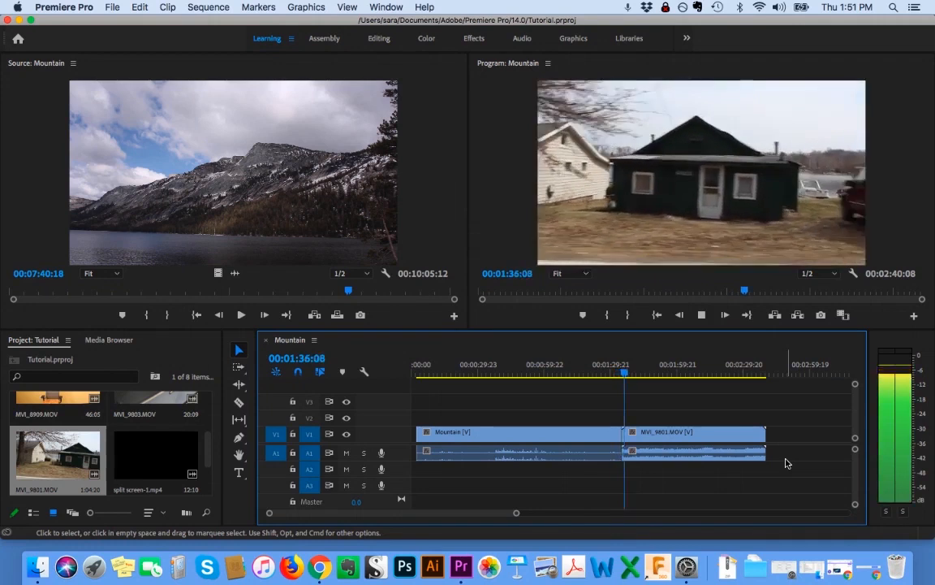
{"action": "key", "text": "space"}
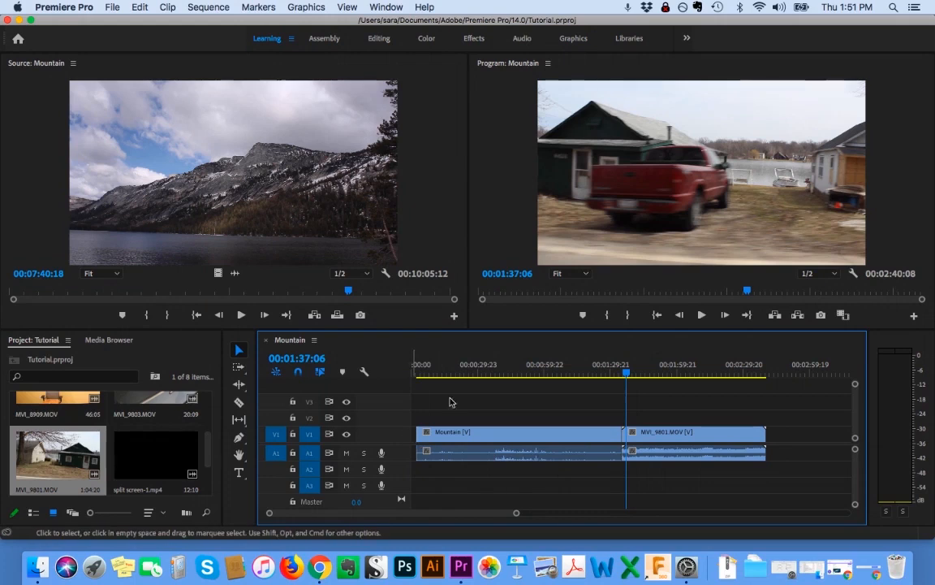
Move the Mountain and MVI_9801.MOV clips together so the Mountain clip starts at 00:00:00:00.
{"action": "left_click_drag", "start_coordinate": [559, 405], "coordinate": [710, 492]}
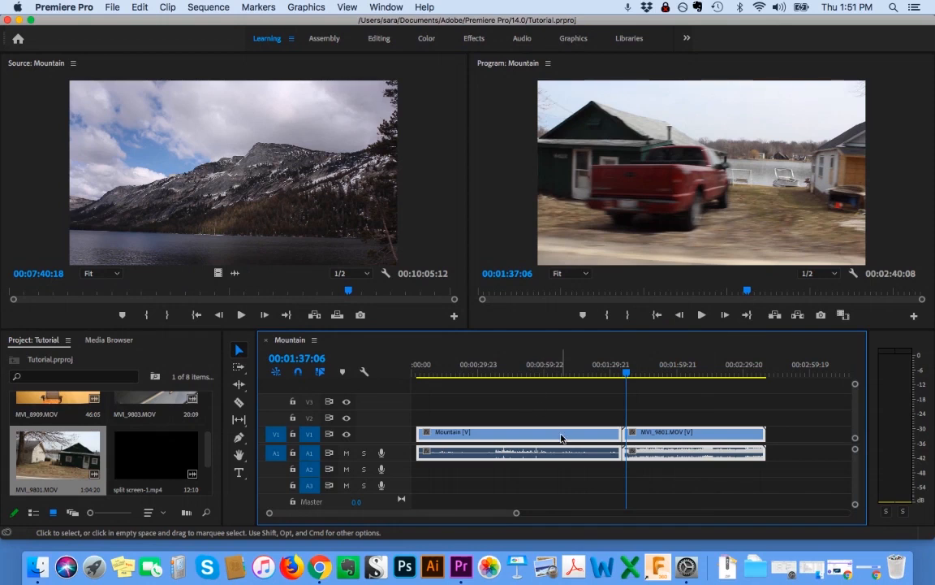
{"action": "left_click_drag", "start_coordinate": [561, 438], "coordinate": [504, 456]}
{"action": "left_click", "coordinate": [414, 371]}
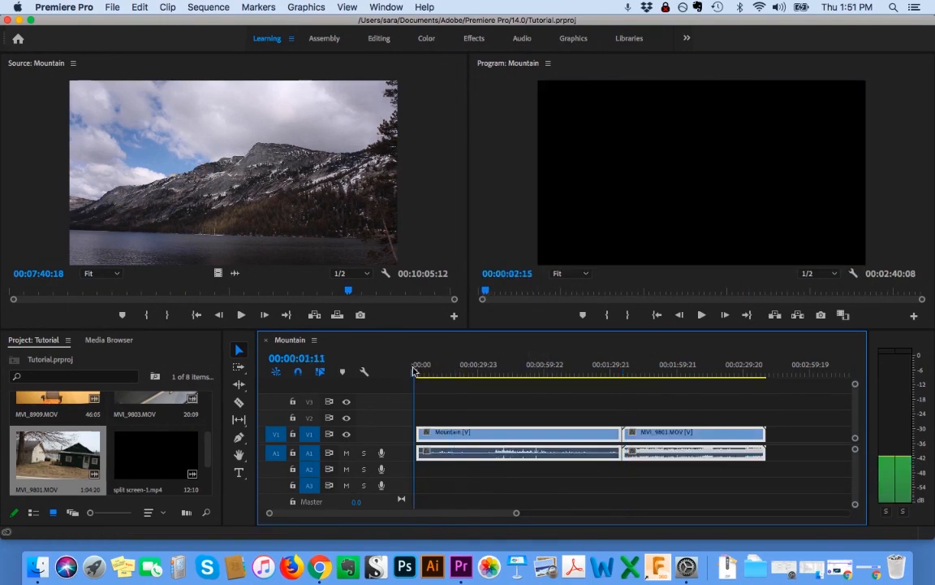
{"action": "left_click_drag", "start_coordinate": [414, 371], "coordinate": [403, 372]}
{"action": "left_click_drag", "start_coordinate": [468, 436], "coordinate": [435, 438]}
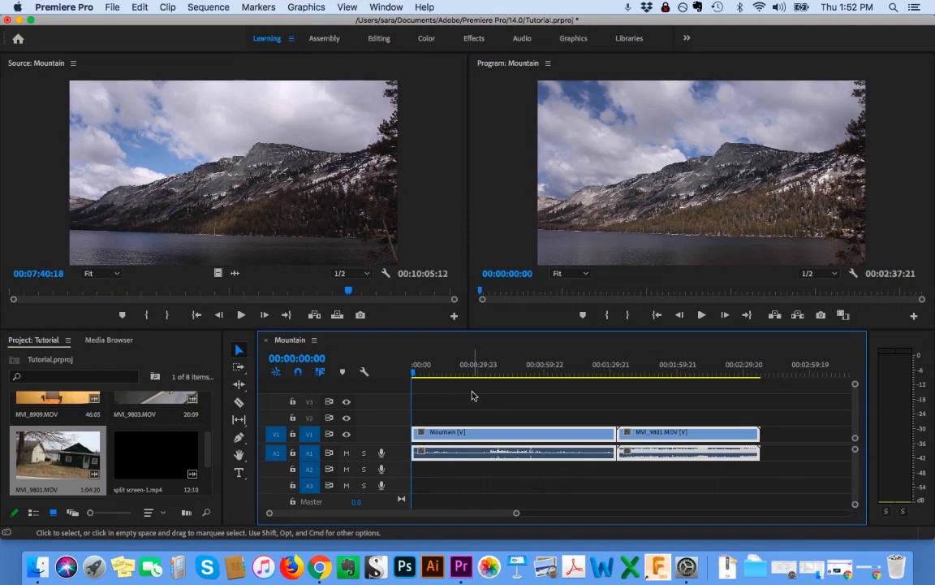
Trim the start of the MVI_9801.MOV clip to 00:01:41:02, using the playhead as the trim point.
{"action": "left_click", "coordinate": [617, 370]}
{"action": "mouse_move", "coordinate": [642, 433]}
{"action": "left_mouse_down"}
{"action": "mouse_move", "coordinate": [664, 442]}
{"action": "mouse_move", "coordinate": [641, 439]}
{"action": "left_mouse_up"}
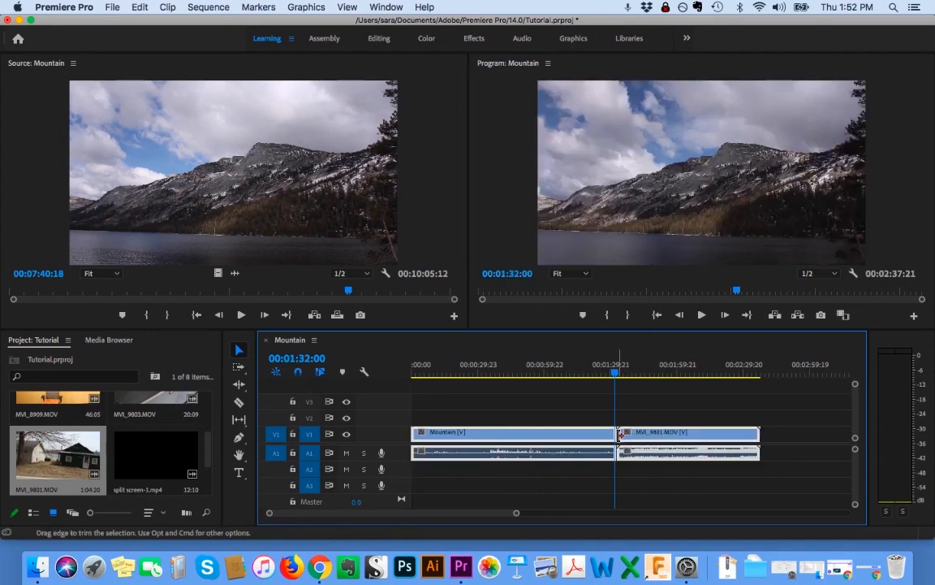
{"action": "left_click_drag", "start_coordinate": [615, 377], "coordinate": [635, 378]}
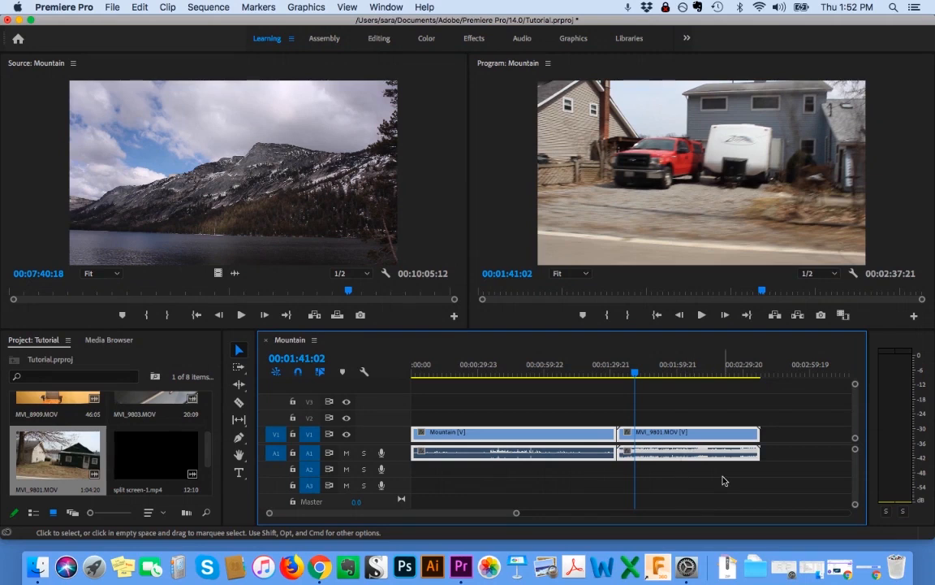
{"action": "left_click", "coordinate": [719, 440]}
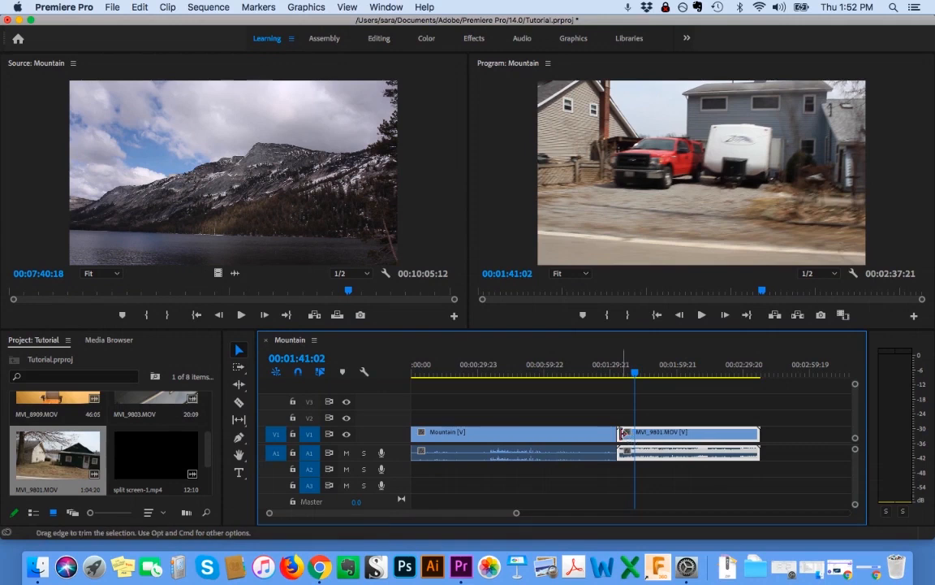
{"action": "left_click_drag", "start_coordinate": [623, 433], "coordinate": [651, 455]}
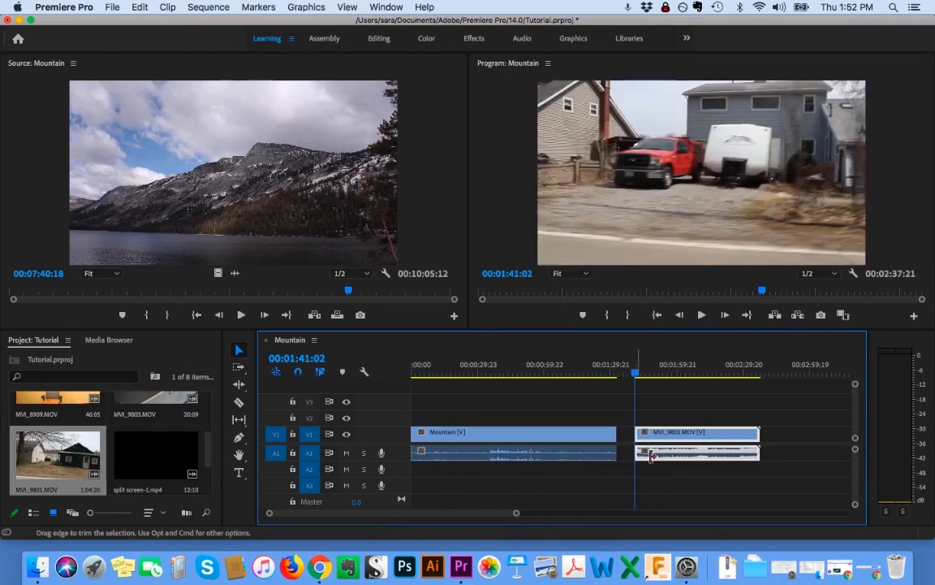
Trim the end of MVI_9801.MOV to 00:02:17:03 and move the clip directly against the end of the Mountain clip.
{"action": "left_click", "coordinate": [713, 374]}
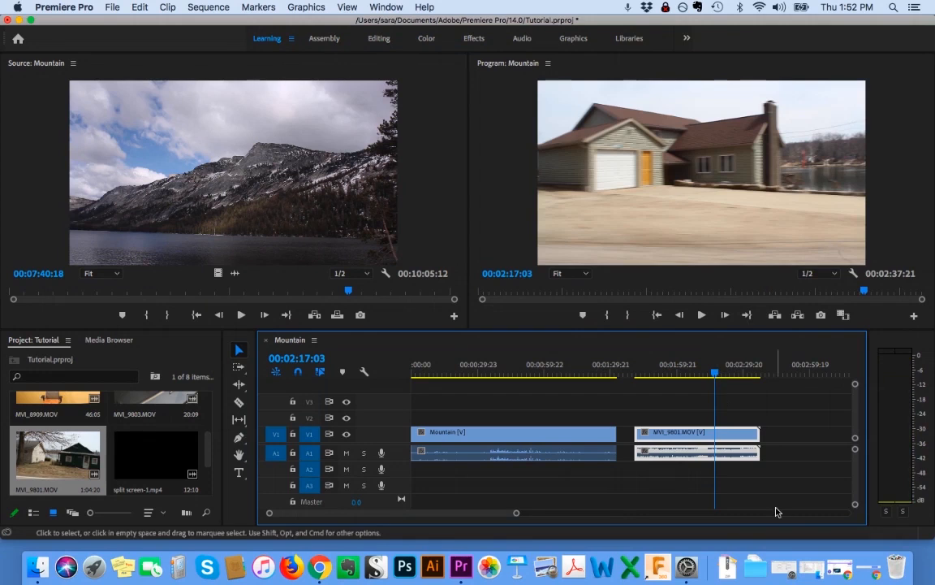
{"action": "left_click_drag", "start_coordinate": [758, 435], "coordinate": [665, 441]}
Play across the cut from Mountain into the trimmed MVI_9801.MOV, from 00:01:28:05 to 00:01:34:15.
{"action": "left_click", "coordinate": [607, 371]}
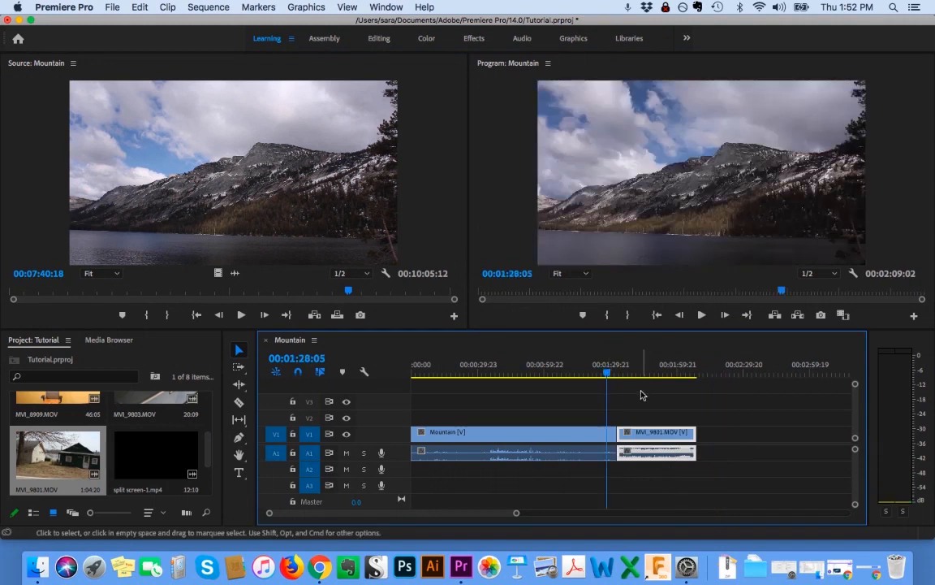
{"action": "key", "text": "space"}
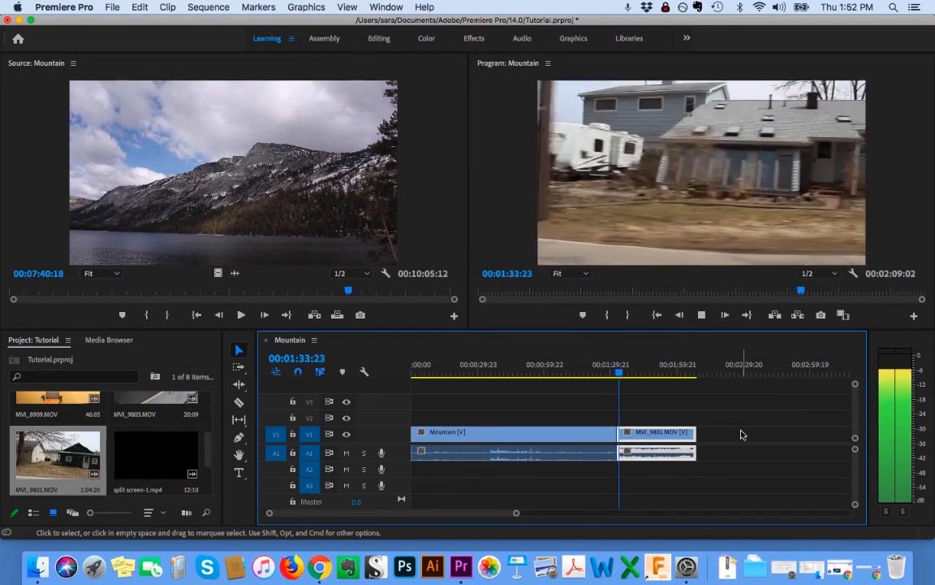
{"action": "key", "text": "space"}
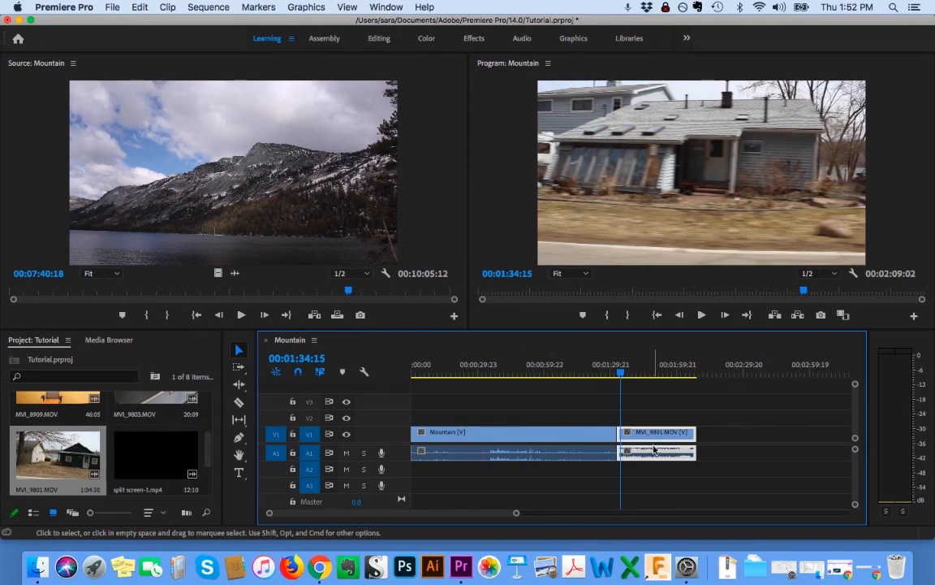
Place the Mountain clip directly after MVI_9801.MOV and move both clips to the start of the sequence.
{"action": "left_click", "coordinate": [484, 438]}
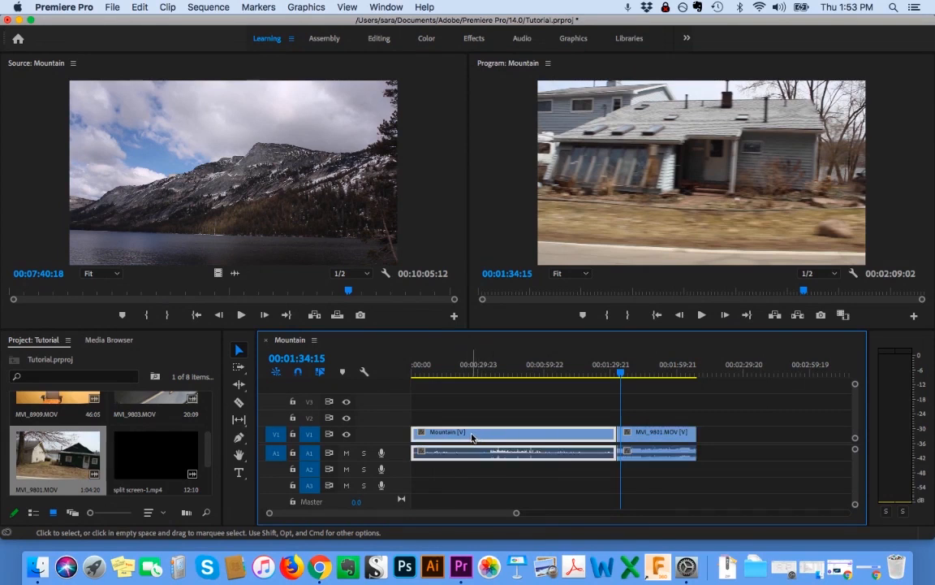
{"action": "mouse_move", "coordinate": [471, 438]}
{"action": "left_mouse_down"}
{"action": "mouse_move", "coordinate": [757, 463]}
{"action": "mouse_move", "coordinate": [760, 479]}
{"action": "mouse_move", "coordinate": [724, 468]}
{"action": "mouse_move", "coordinate": [679, 413]}
{"action": "left_mouse_up"}
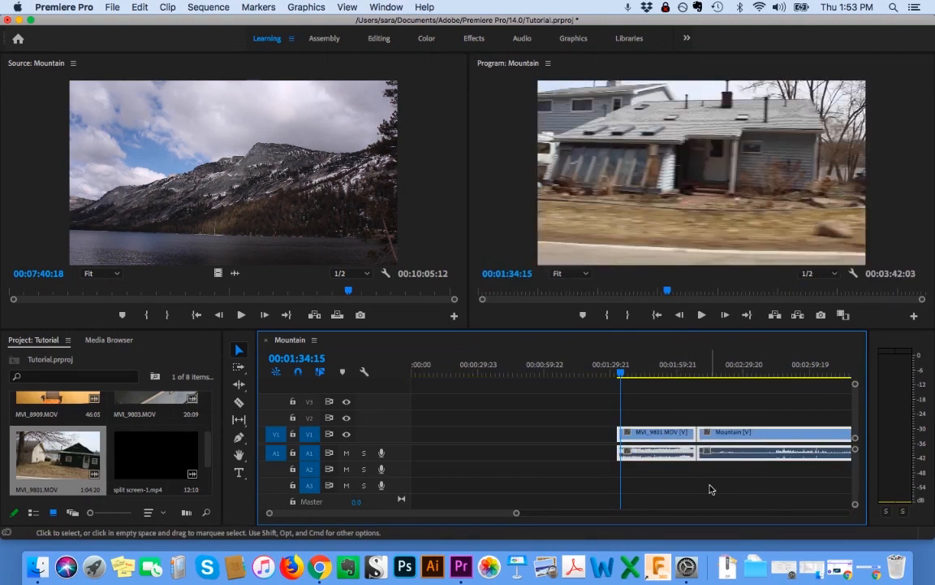
{"action": "left_click_drag", "start_coordinate": [730, 437], "coordinate": [518, 449]}
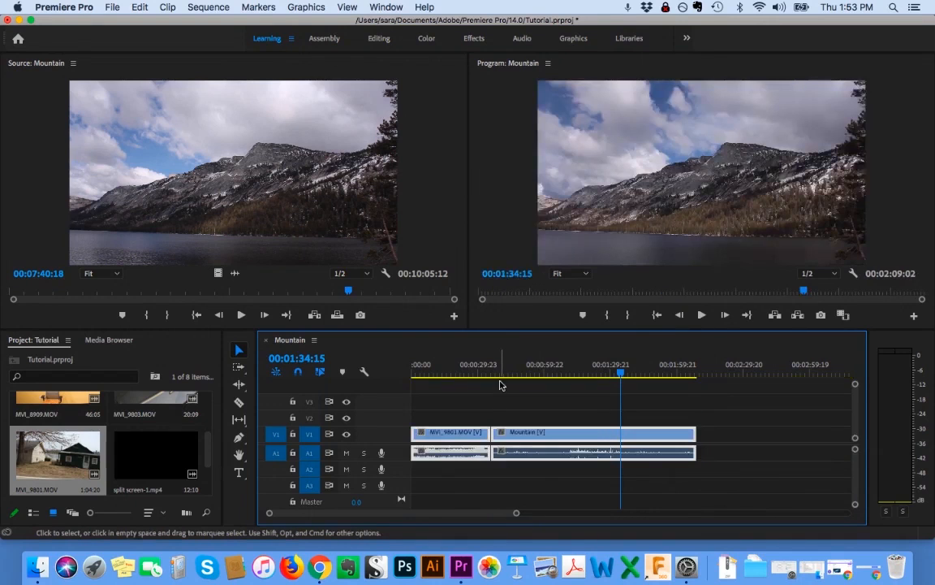
Play across the cut from MVI_9801.MOV into Mountain, stop at 00:00:36:17, and deselect the clips.
{"action": "left_click_drag", "start_coordinate": [490, 370], "coordinate": [485, 371]}
{"action": "key", "text": "space"}
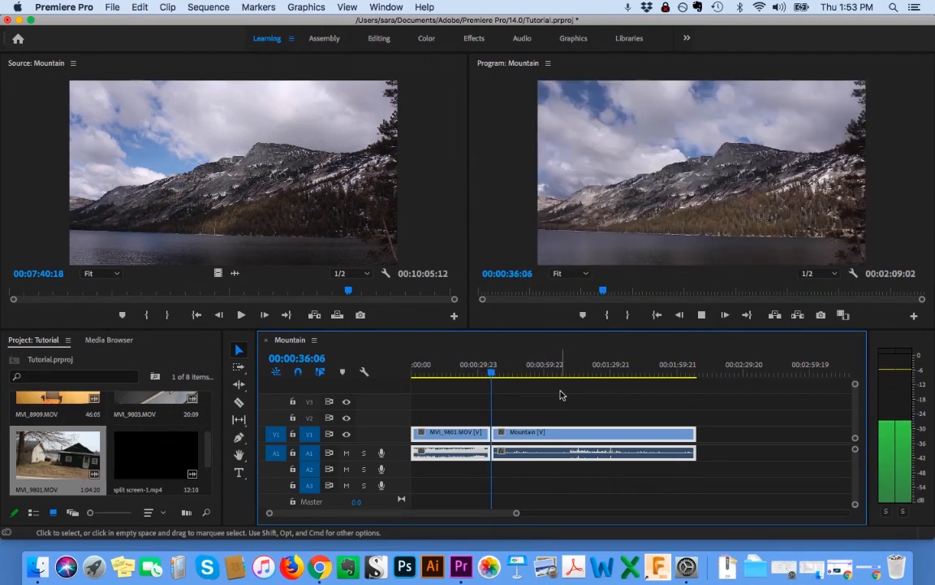
{"action": "key", "text": "space"}
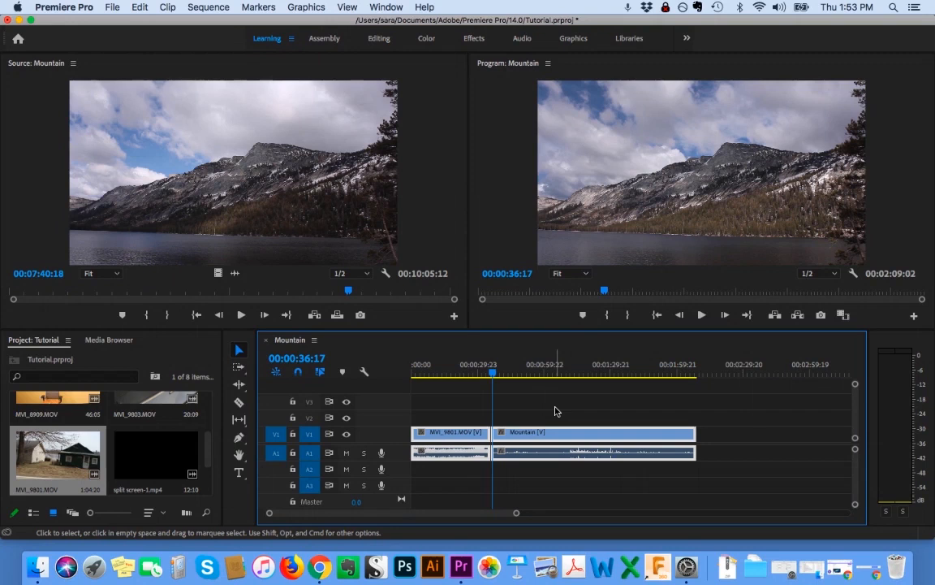
{"action": "left_click", "coordinate": [564, 410]}
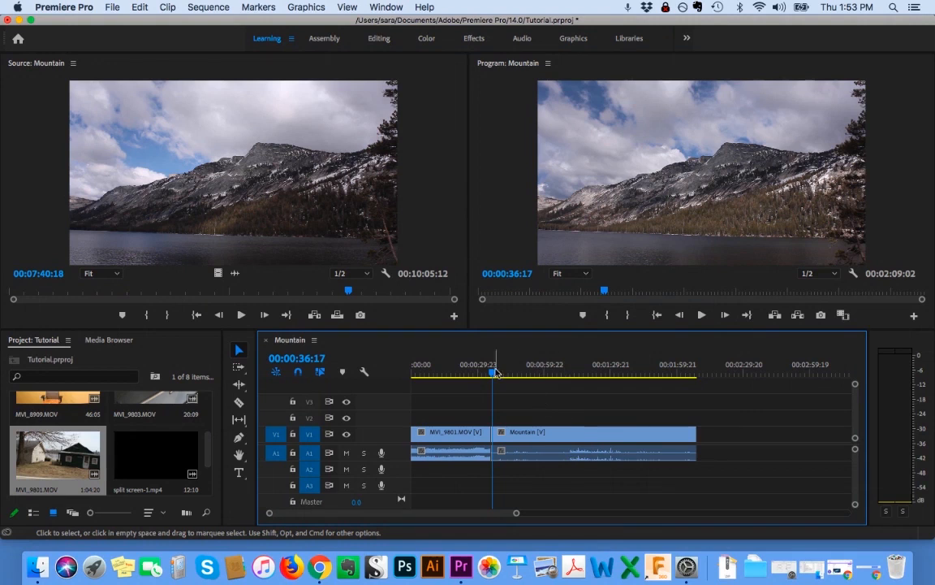
Split the Mountain clip and its audio at 00:01:24:02 with the Razor tool, and return to the Selection tool.
{"action": "left_click", "coordinate": [597, 370]}
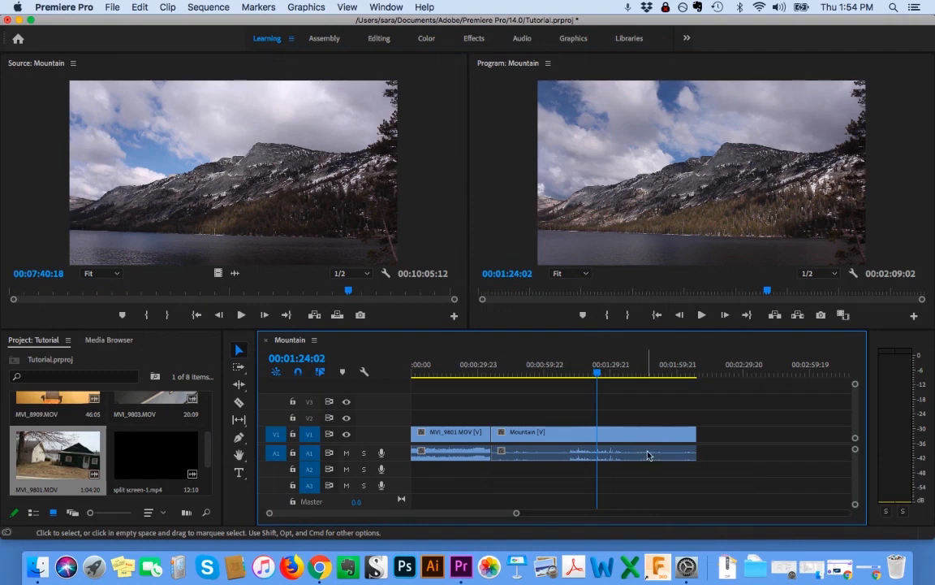
{"action": "left_click", "coordinate": [239, 403]}
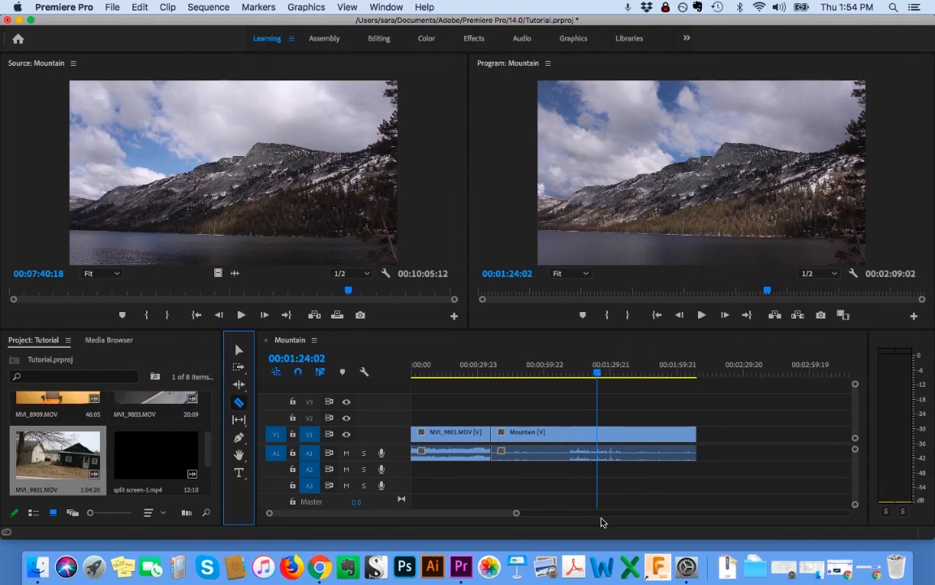
{"action": "left_click", "coordinate": [601, 438]}
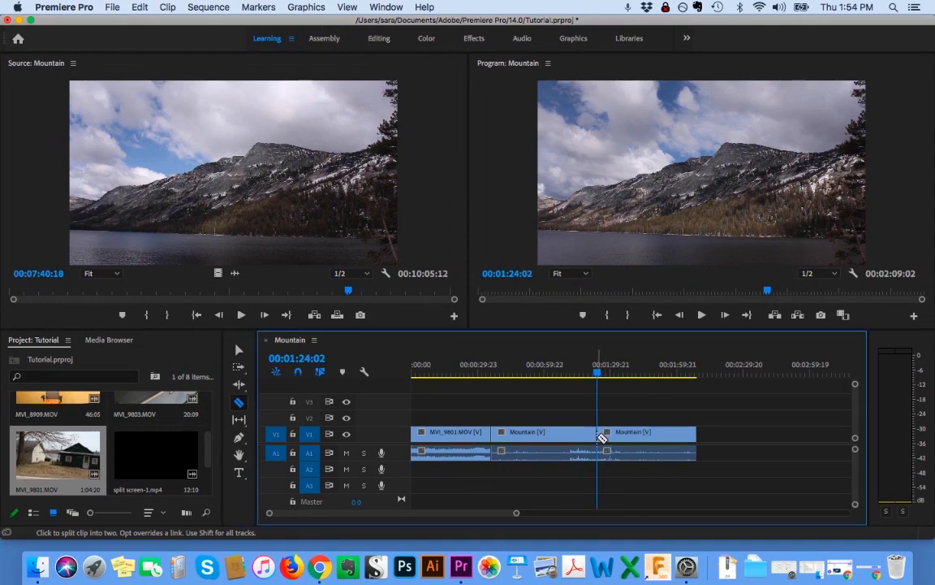
{"action": "left_click", "coordinate": [240, 351]}
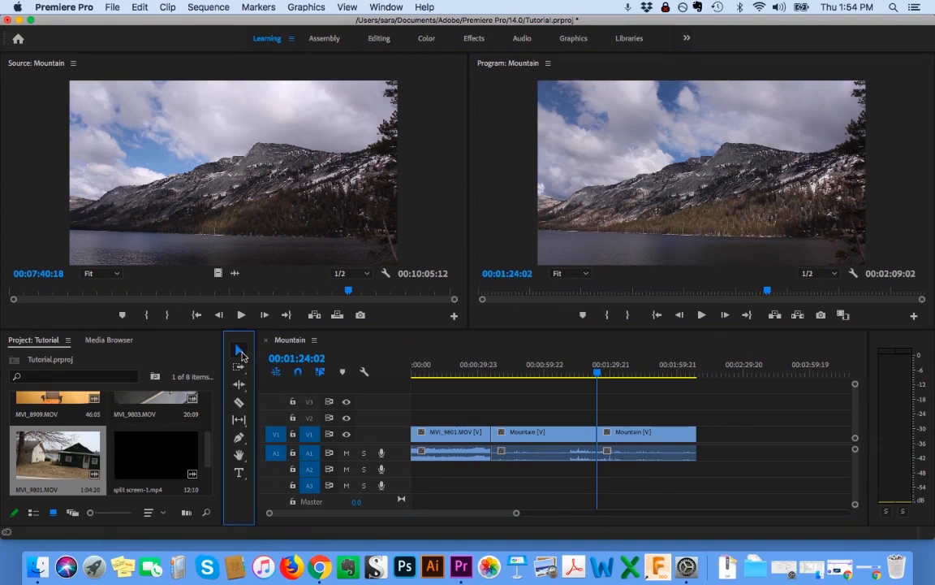
Move the second part of the Mountain clip away from the first part so that it ends at 00:03:07:17.
{"action": "left_click", "coordinate": [657, 441]}
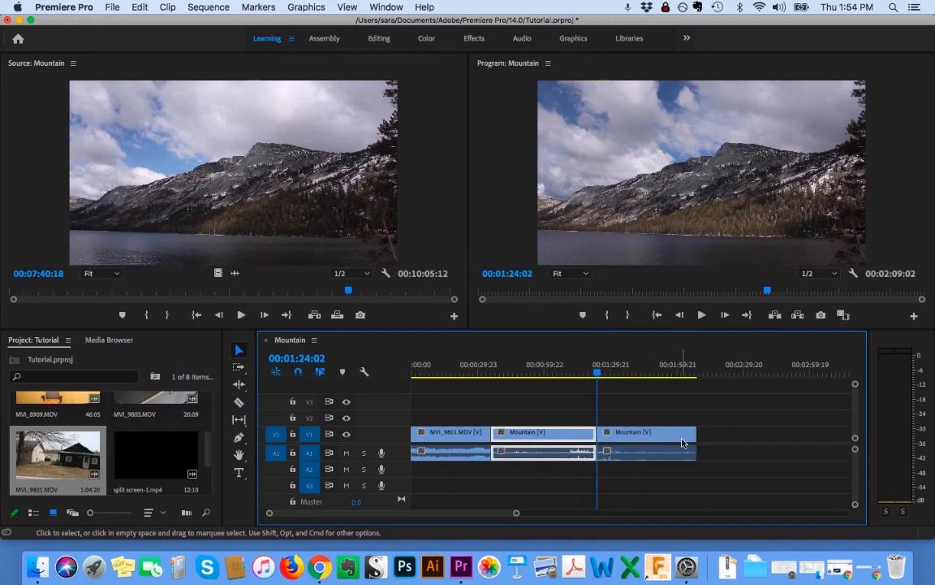
{"action": "left_click_drag", "start_coordinate": [668, 439], "coordinate": [730, 449]}
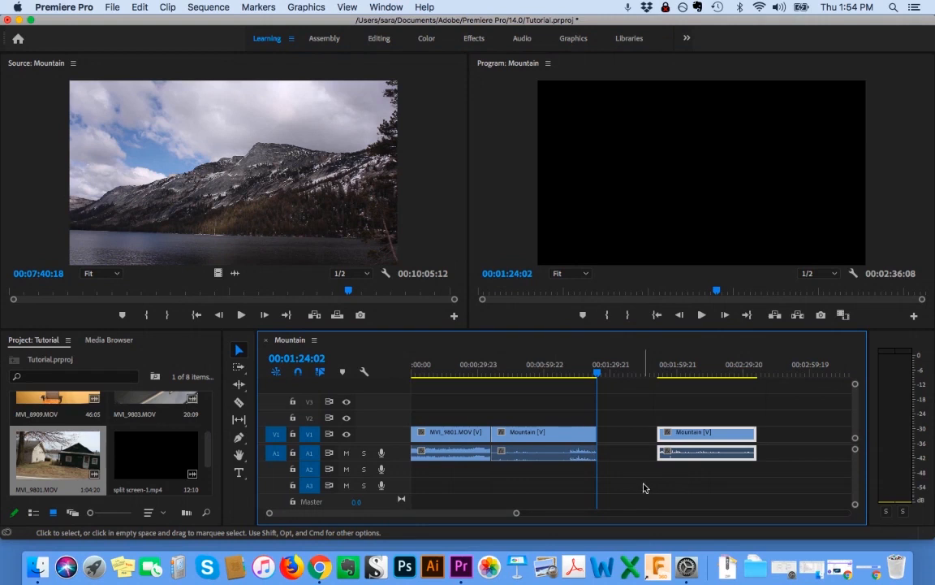
{"action": "left_click_drag", "start_coordinate": [719, 437], "coordinate": [757, 434]}
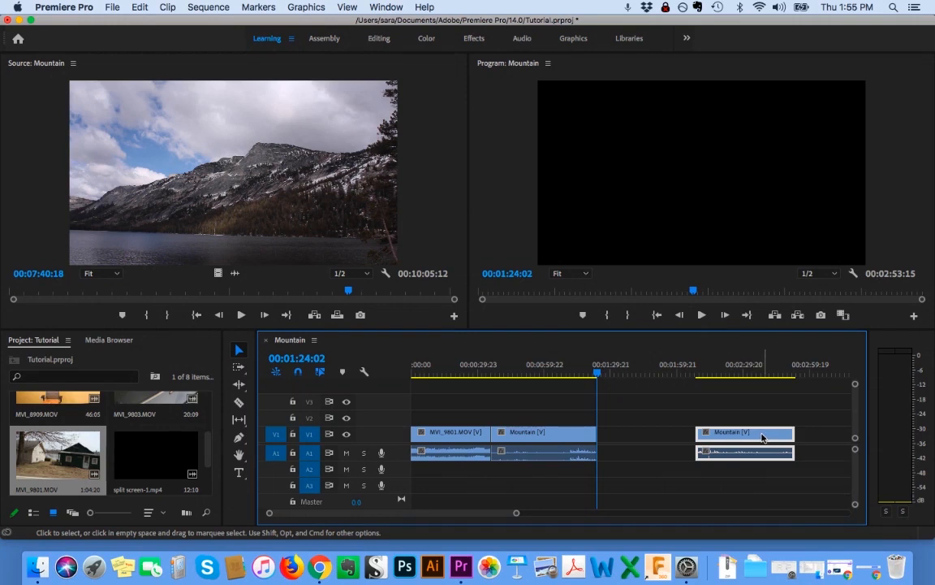
{"action": "left_click", "coordinate": [582, 438]}
{"action": "left_click_drag", "start_coordinate": [760, 440], "coordinate": [793, 439]}
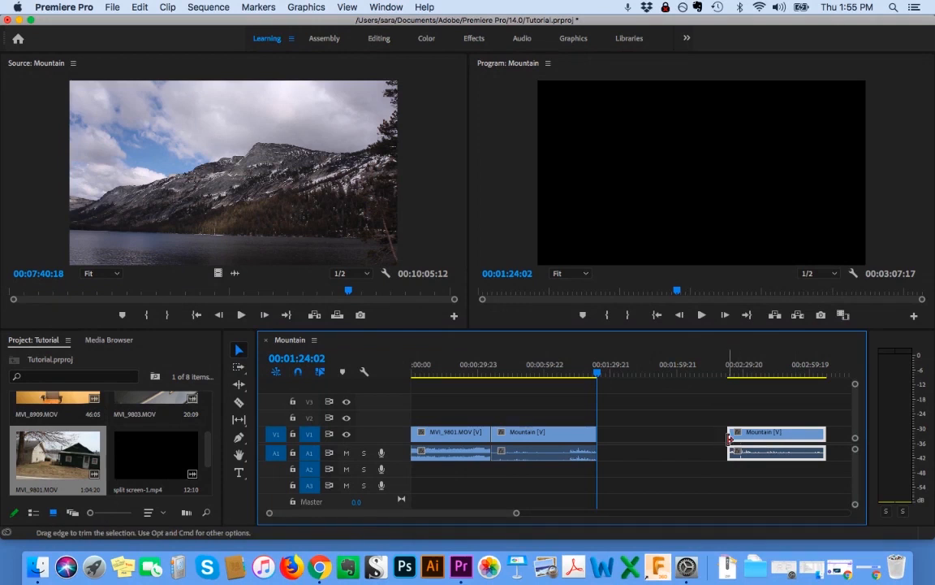
Try extending the second Mountain part at both ends and the first part at its end, and undo these trims.
{"action": "left_click_drag", "start_coordinate": [724, 438], "coordinate": [636, 444]}
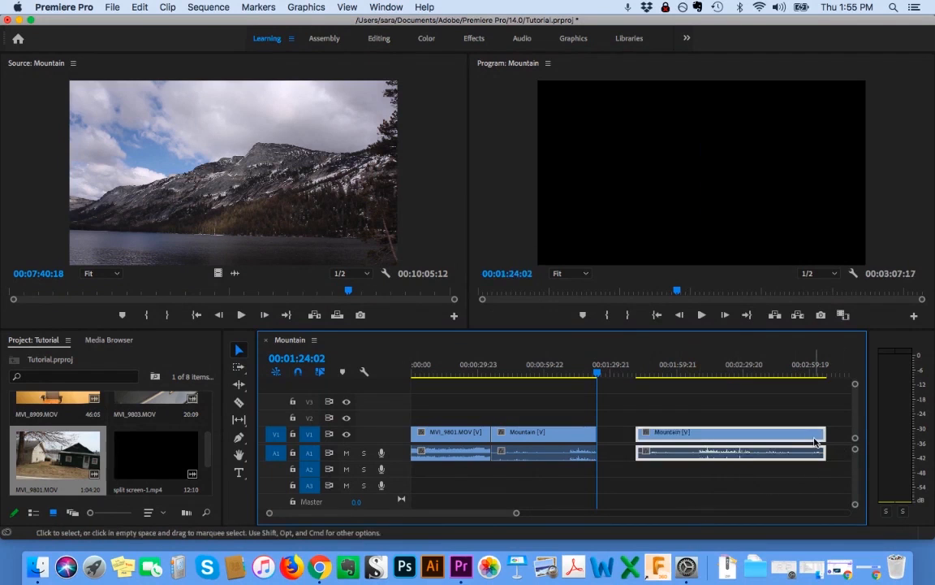
{"action": "left_click_drag", "start_coordinate": [839, 437], "coordinate": [844, 436]}
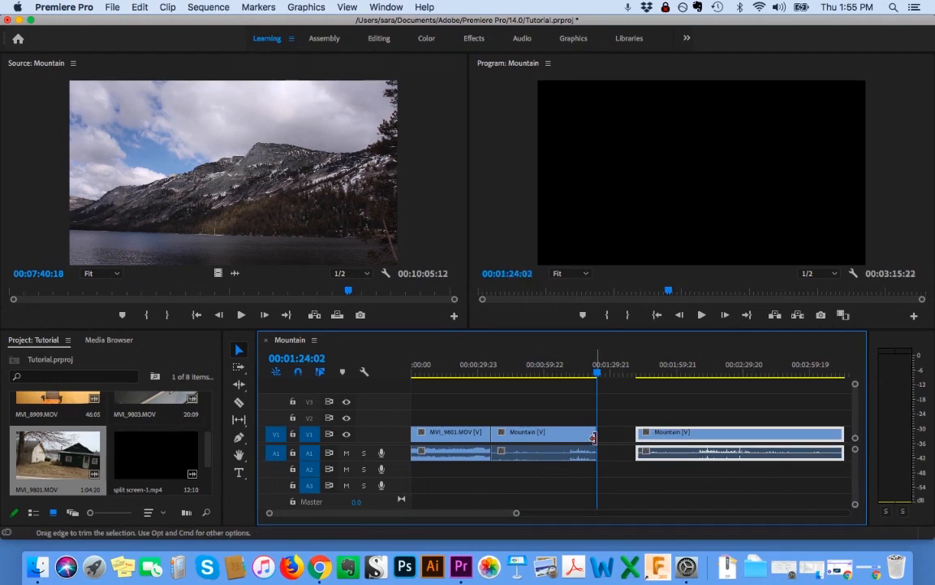
{"action": "left_click_drag", "start_coordinate": [597, 436], "coordinate": [611, 436]}
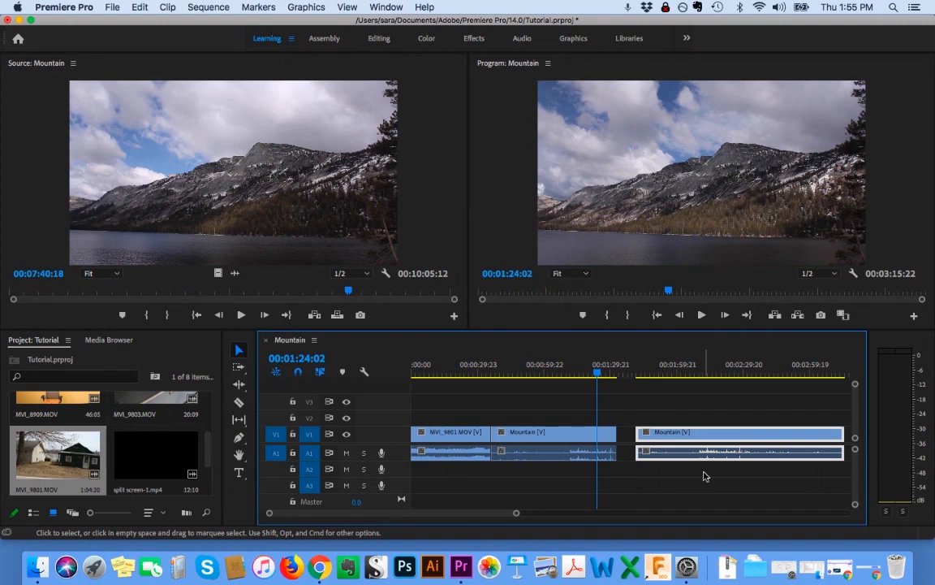
{"action": "key", "text": "super+z"}
{"action": "key", "text": "super+z"}
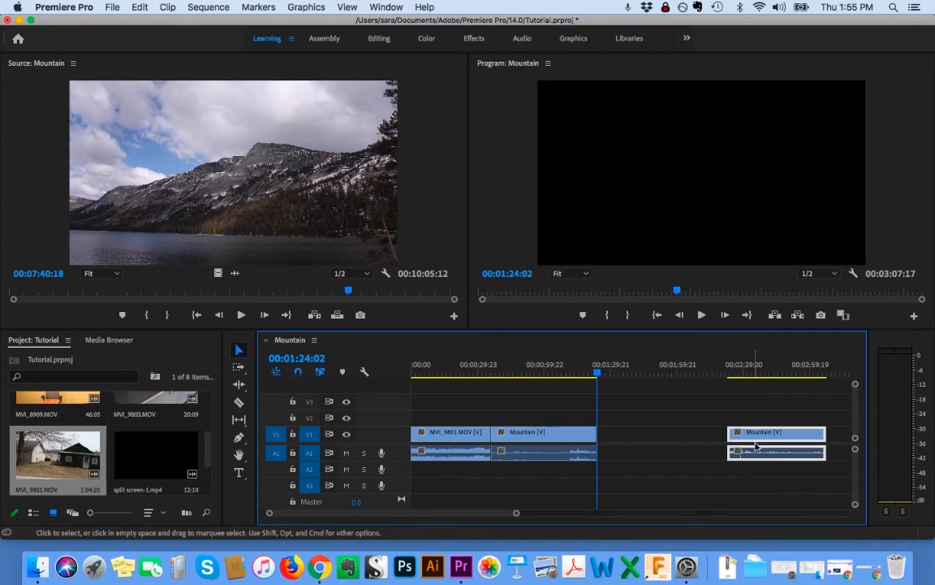
Move the second Mountain part closer to the first, ending at 00:02:22:17, and place the playhead at 00:01:14:03.
{"action": "left_click_drag", "start_coordinate": [766, 439], "coordinate": [666, 438]}
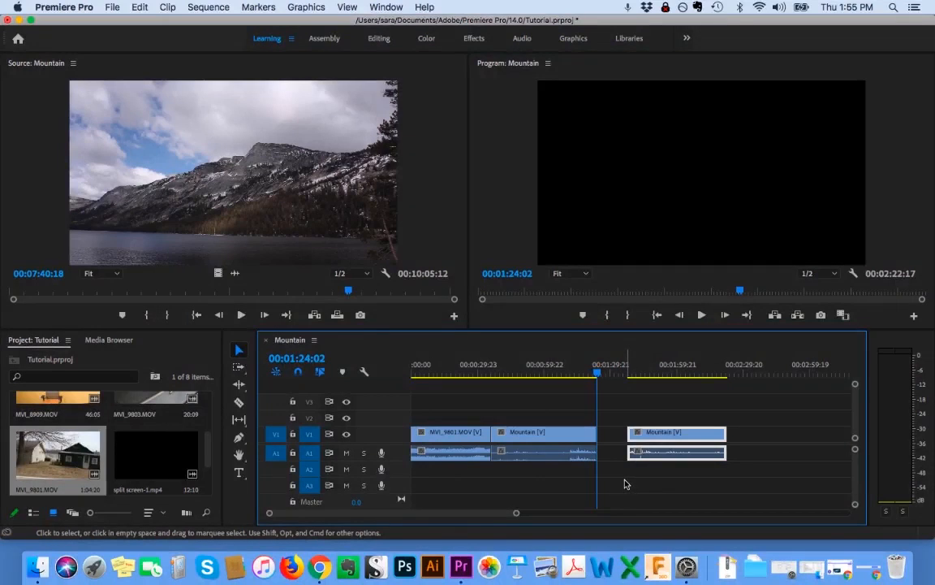
{"action": "left_click", "coordinate": [577, 375]}
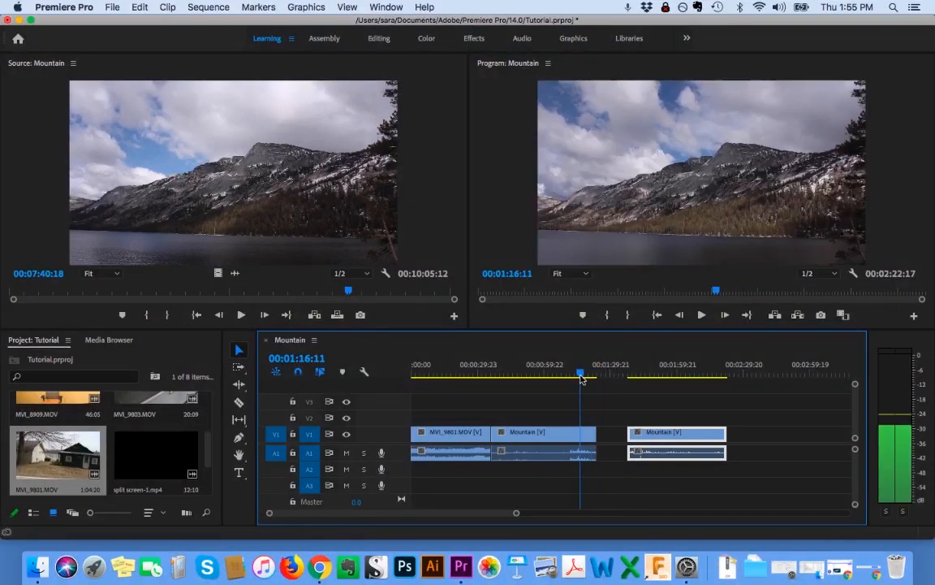
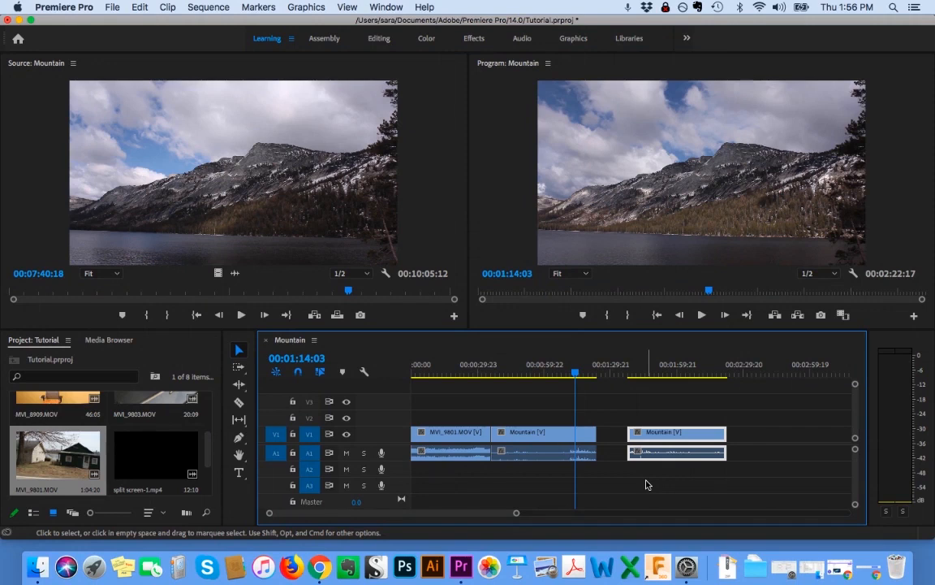
Play the transition from MVI_9801.MOV into Mountain, and delete both Mountain parts with their audio from the timeline.
{"action": "left_click", "coordinate": [487, 374]}
{"action": "key", "text": "space"}
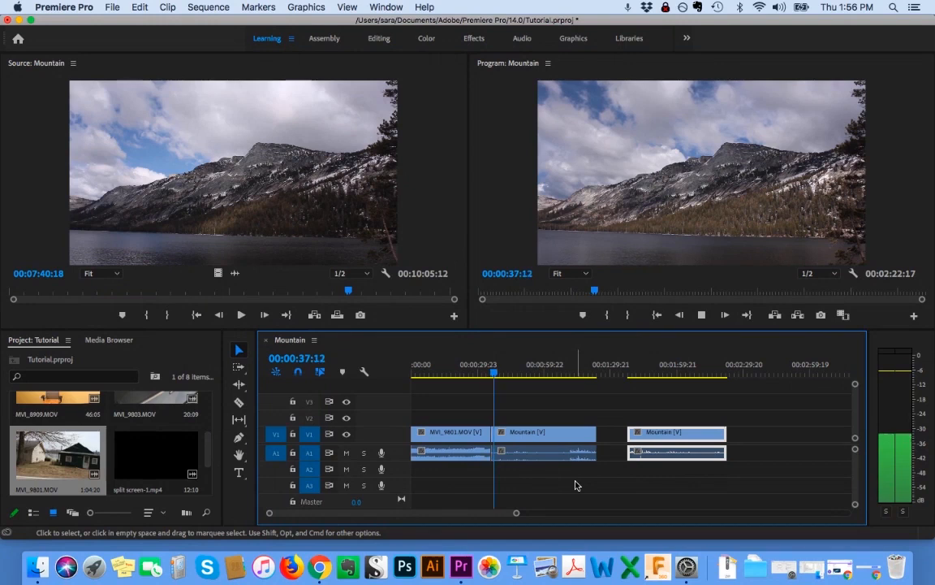
{"action": "key", "text": "space"}
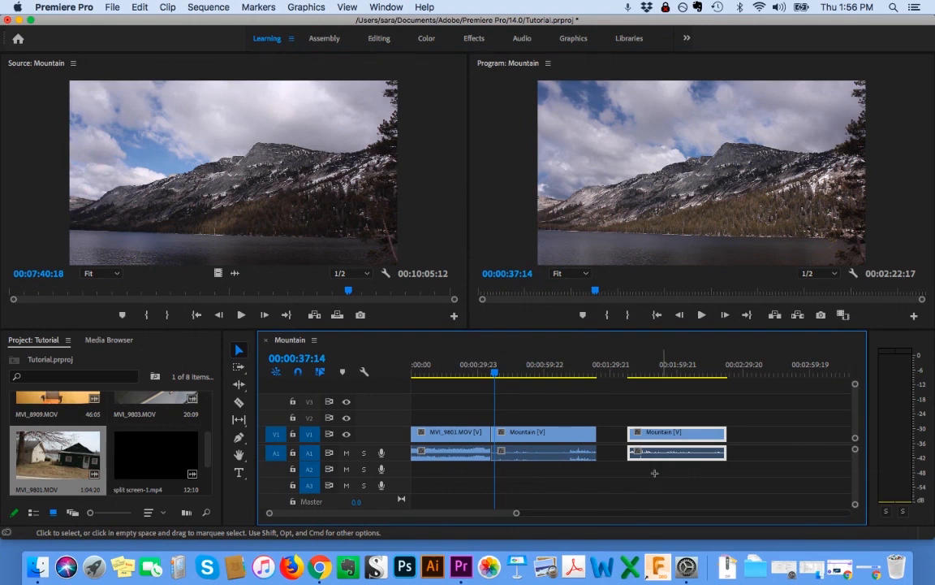
{"action": "left_click_drag", "start_coordinate": [654, 473], "coordinate": [564, 434]}
{"action": "key", "text": "Delete"}
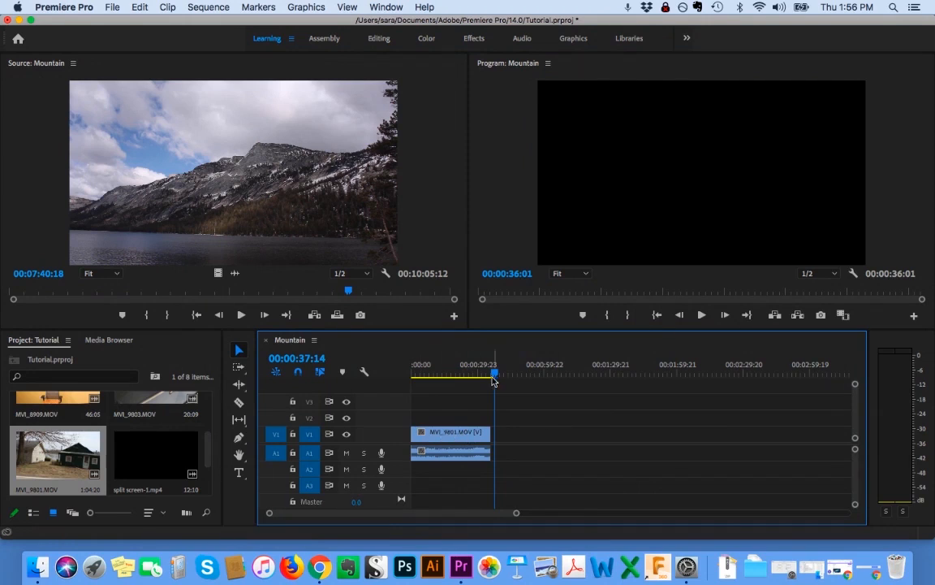
Trim the start of MVI_9801.MOV to 00:00:03:23 and move the clip back to the beginning of the sequence.
{"action": "left_click_drag", "start_coordinate": [514, 515], "coordinate": [474, 518]}
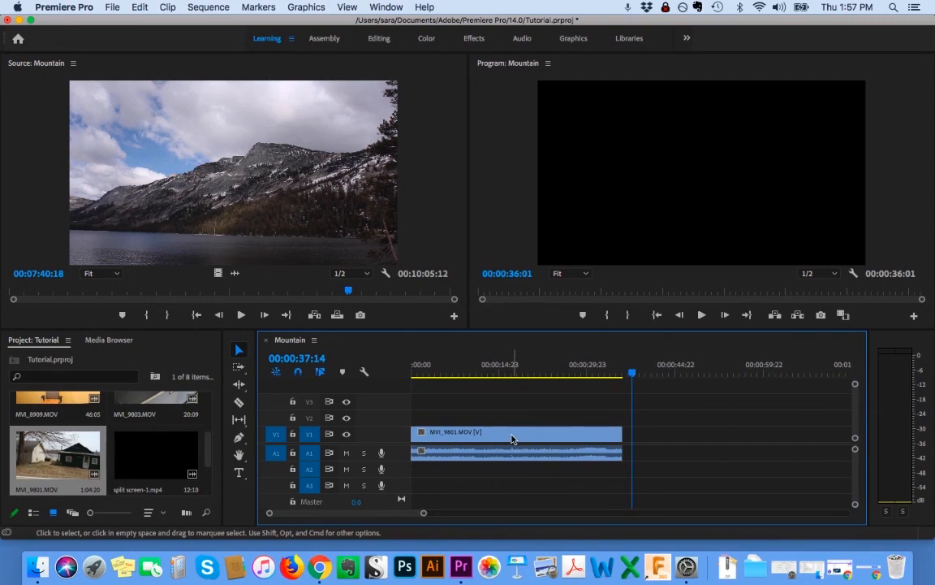
{"action": "left_click", "coordinate": [434, 373]}
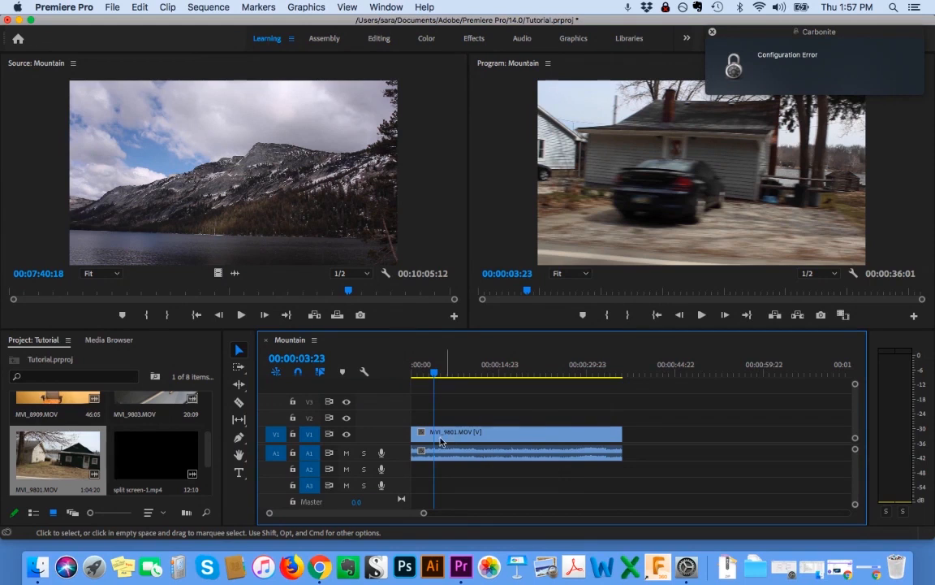
{"action": "left_click_drag", "start_coordinate": [413, 432], "coordinate": [435, 431]}
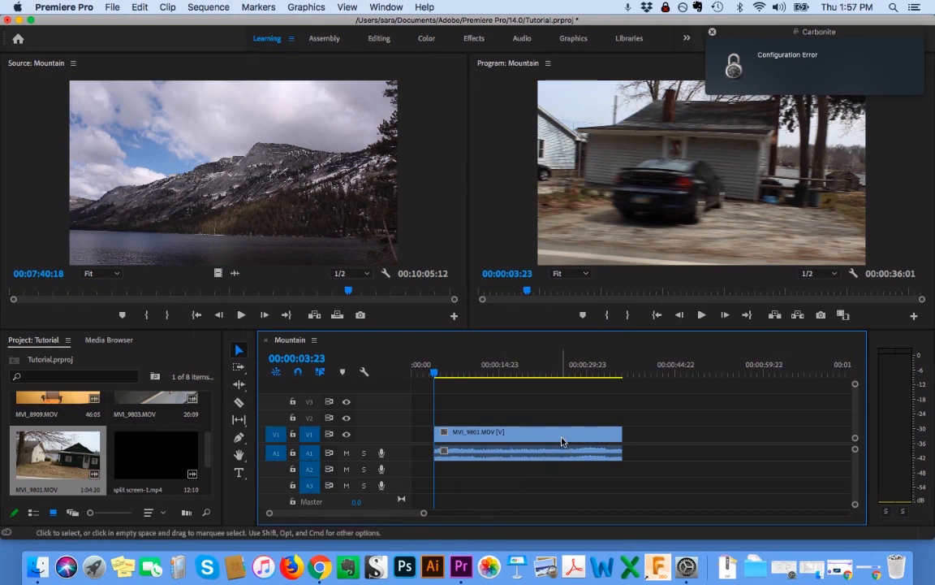
{"action": "left_click_drag", "start_coordinate": [580, 438], "coordinate": [552, 440]}
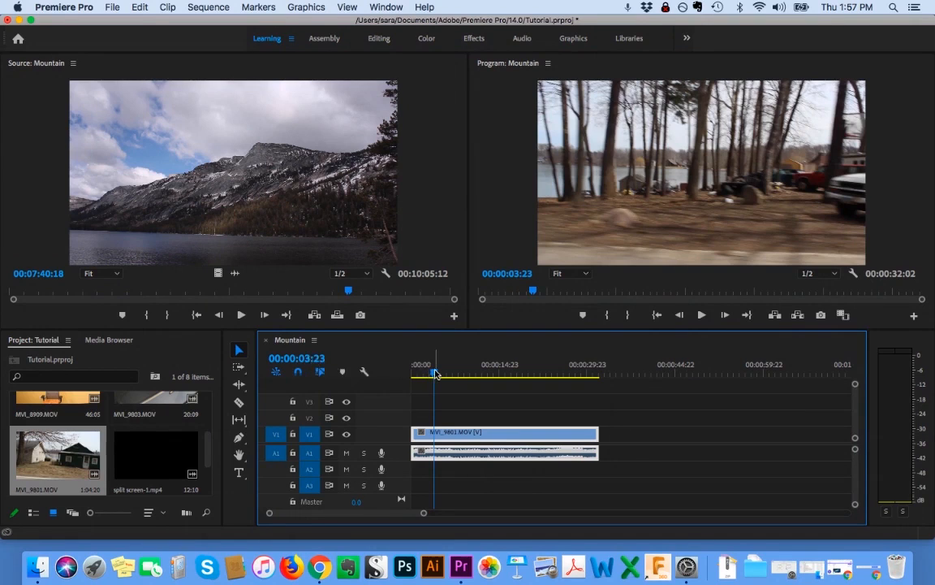
Place the playhead at 00:00:05:00 and trim the end of MVI_9801.MOV to it.
{"action": "left_click_drag", "start_coordinate": [435, 374], "coordinate": [440, 374]}
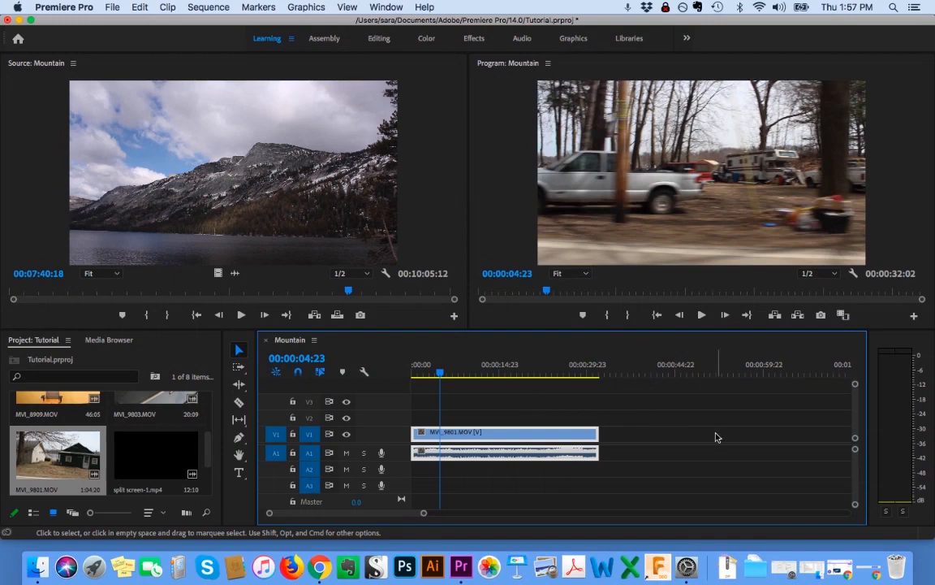
{"action": "key", "text": "space"}
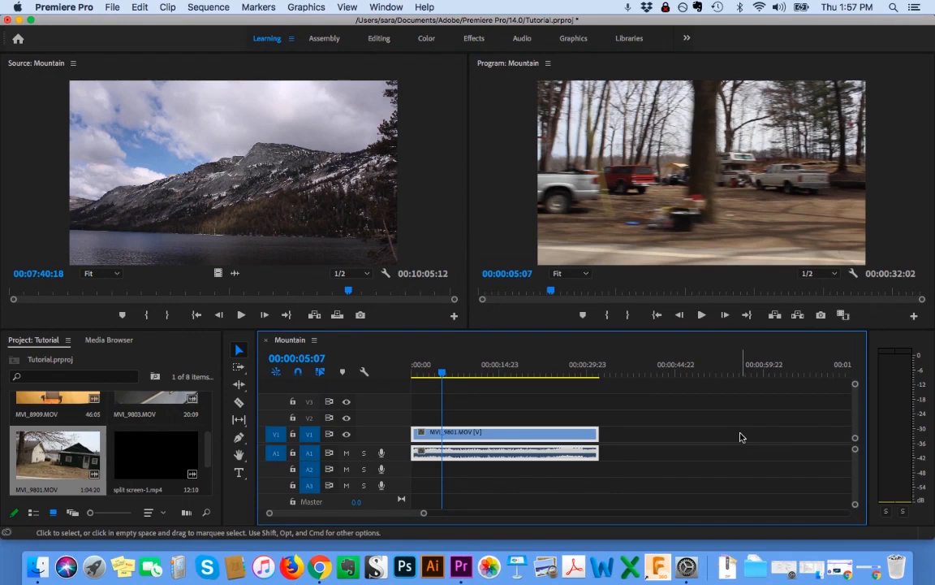
{"action": "key", "text": "Left"}
{"action": "key", "text": "Left"}
{"action": "key", "text": "Left"}
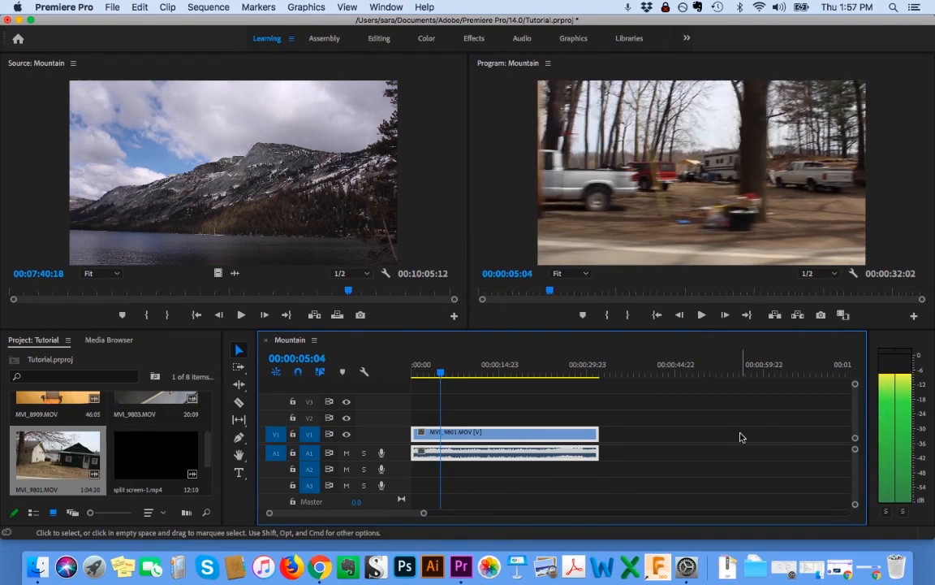
{"action": "key", "text": "Left"}
{"action": "key", "text": "Left"}
{"action": "key", "text": "Left"}
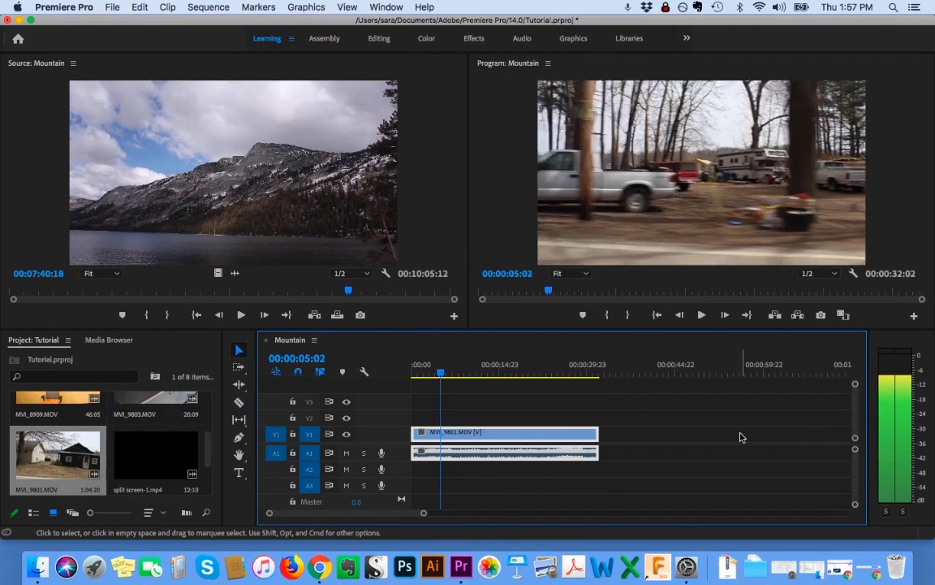
{"action": "key", "text": "Left"}
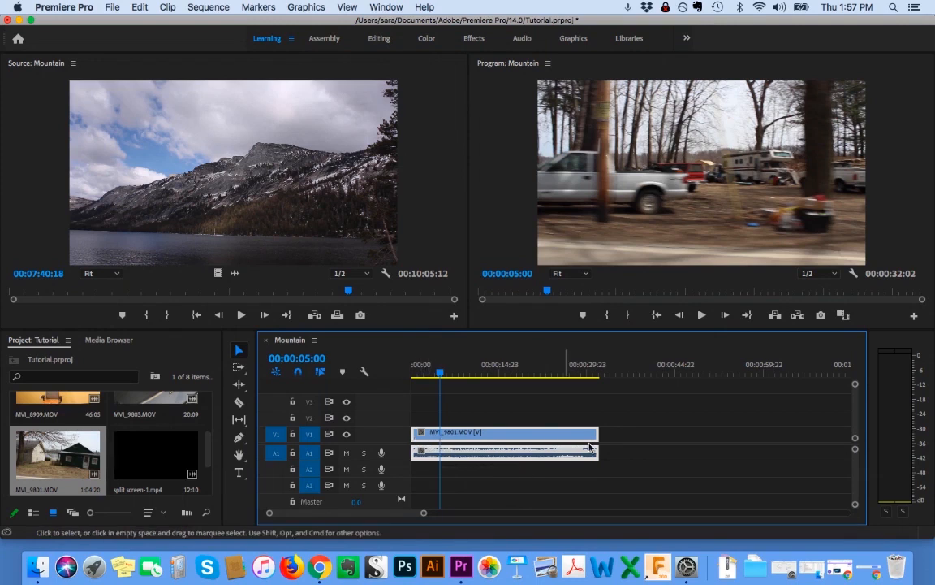
{"action": "left_click_drag", "start_coordinate": [414, 440], "coordinate": [438, 428]}
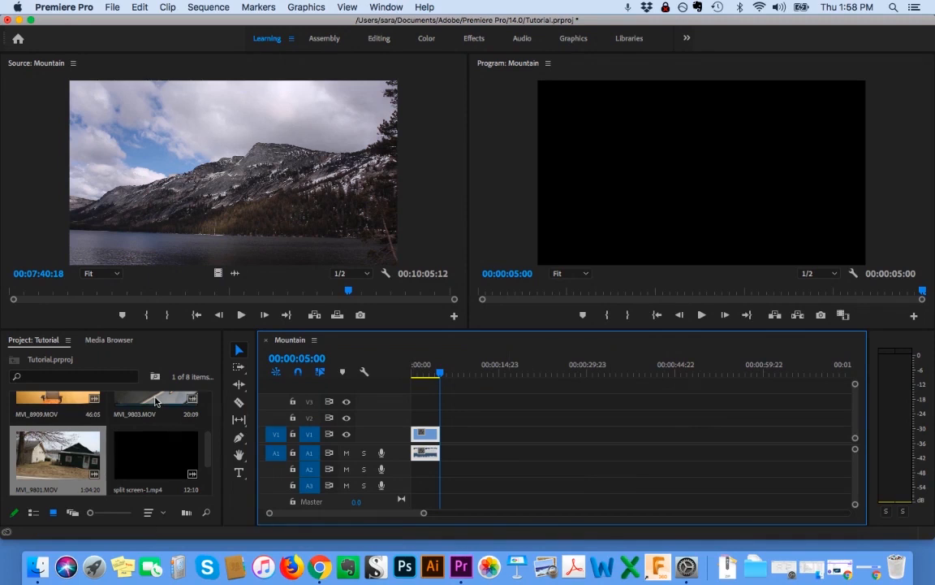
Add MVI_9803.MOV to the timeline, trim its start at 00:00:13:03, and move it directly after MVI_9801.MOV.
{"action": "left_click_drag", "start_coordinate": [188, 404], "coordinate": [474, 434]}
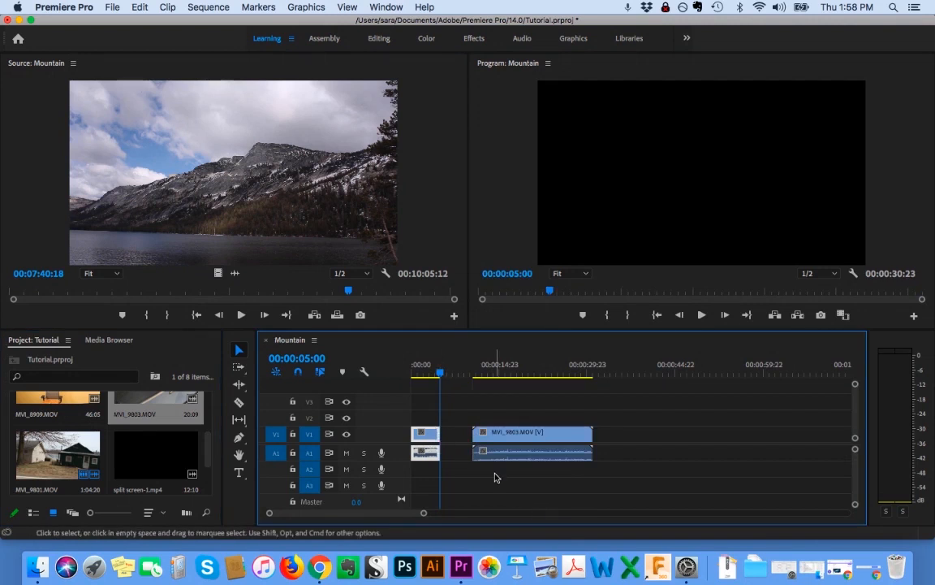
{"action": "left_click_drag", "start_coordinate": [442, 380], "coordinate": [489, 380]}
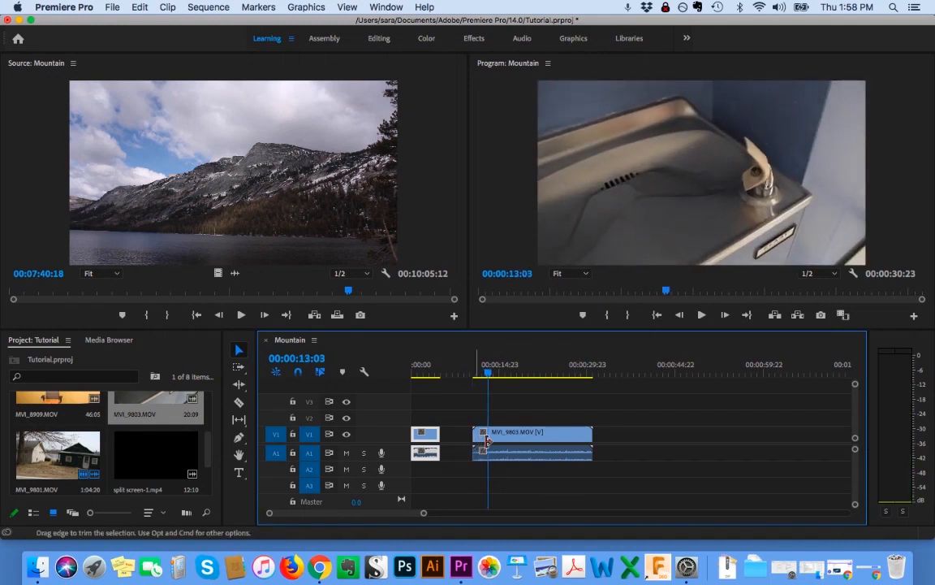
{"action": "left_click_drag", "start_coordinate": [477, 435], "coordinate": [488, 435]}
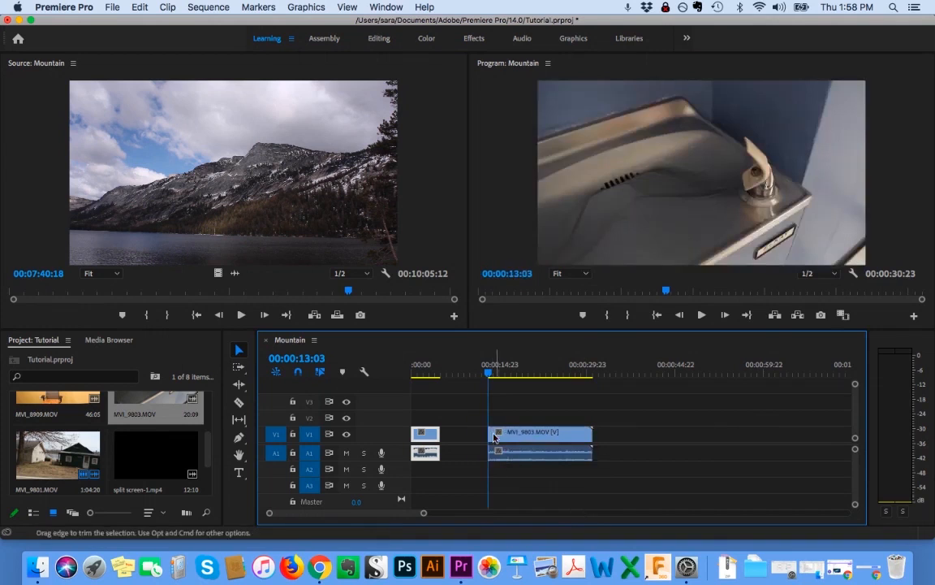
{"action": "left_click_drag", "start_coordinate": [588, 435], "coordinate": [543, 439]}
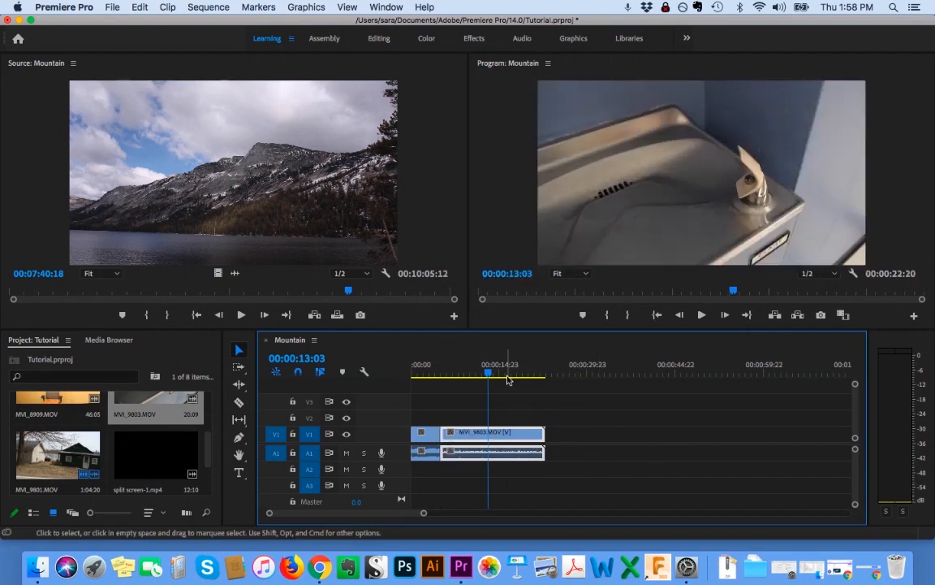
Place the playhead at 00:00:10:00 and trim the end of MVI_9803.MOV to it.
{"action": "left_click_drag", "start_coordinate": [492, 375], "coordinate": [476, 382]}
{"action": "left_click_drag", "start_coordinate": [474, 382], "coordinate": [470, 380]}
{"action": "key", "text": "Left"}
{"action": "key", "text": "Left"}
{"action": "key", "text": "Left"}
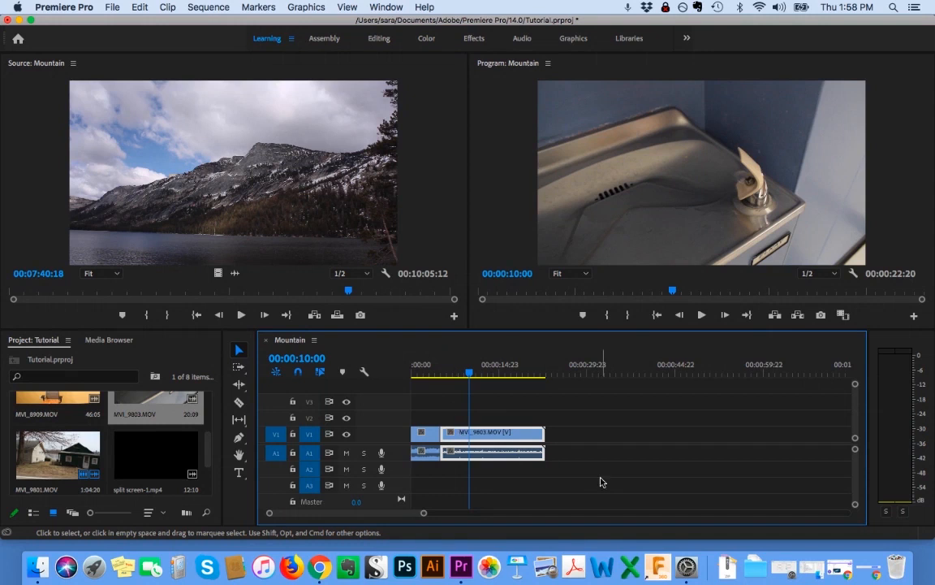
{"action": "left_click_drag", "start_coordinate": [543, 434], "coordinate": [468, 436]}
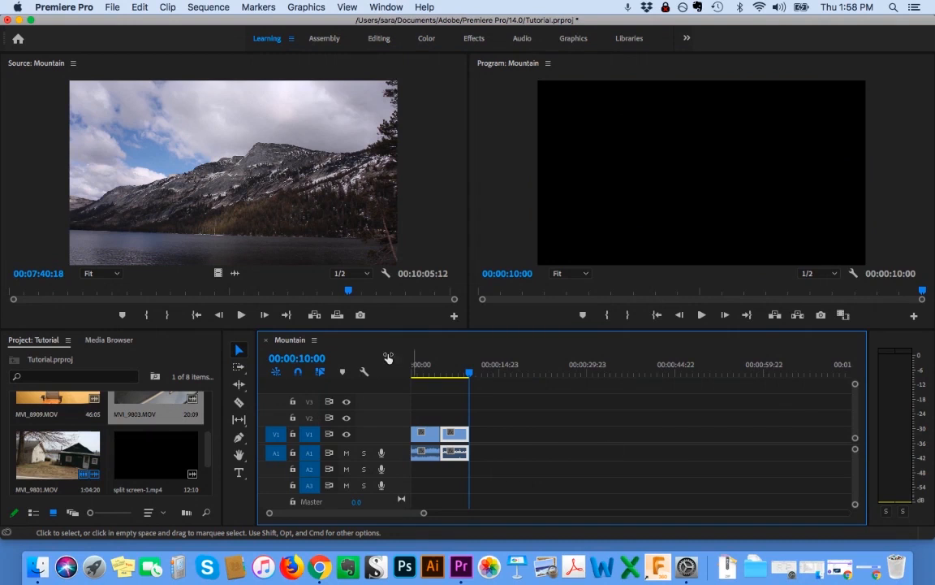
Add MVI_8909.MOV to the timeline, trim its start at 00:00:14:10, and move it directly after MVI_9803.MOV.
{"action": "left_click_drag", "start_coordinate": [208, 457], "coordinate": [205, 422]}
{"action": "left_click_drag", "start_coordinate": [121, 457], "coordinate": [478, 445]}
{"action": "left_click", "coordinate": [493, 374]}
{"action": "left_click_drag", "start_coordinate": [495, 371], "coordinate": [497, 371]}
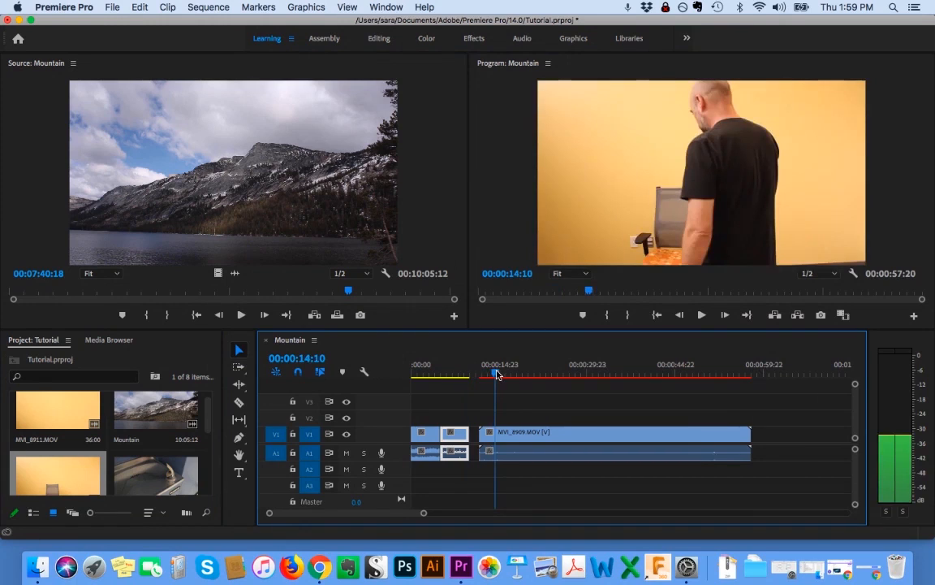
{"action": "left_click_drag", "start_coordinate": [480, 431], "coordinate": [495, 432]}
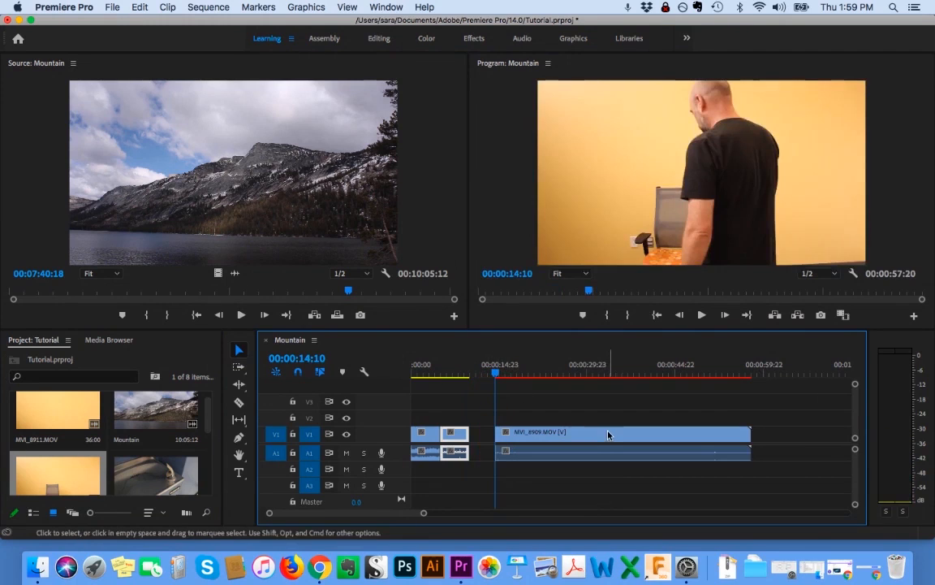
{"action": "left_click_drag", "start_coordinate": [608, 434], "coordinate": [585, 437]}
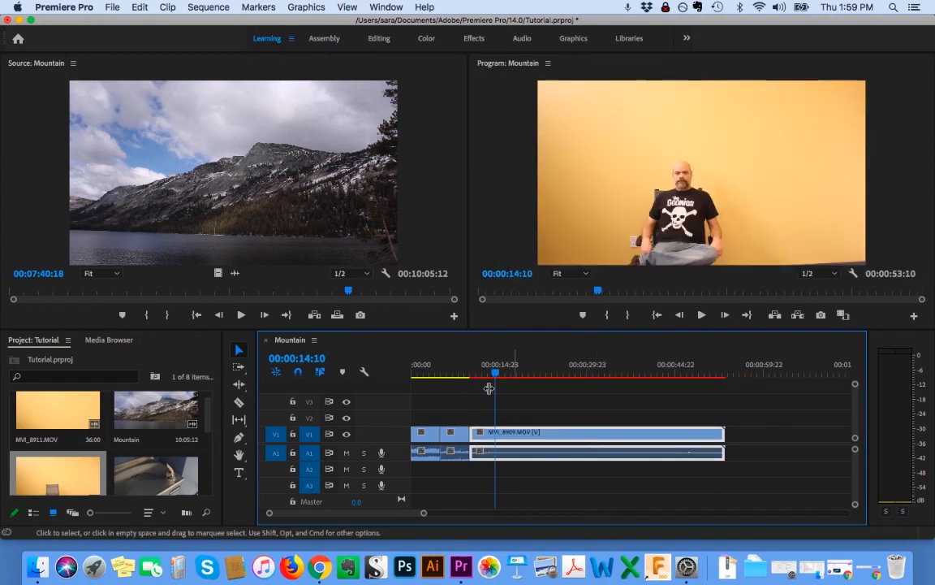
Place the playhead at 00:00:15:00, trim the end of MVI_8909.MOV to it, and deselect the clip.
{"action": "left_click_drag", "start_coordinate": [496, 373], "coordinate": [503, 376]}
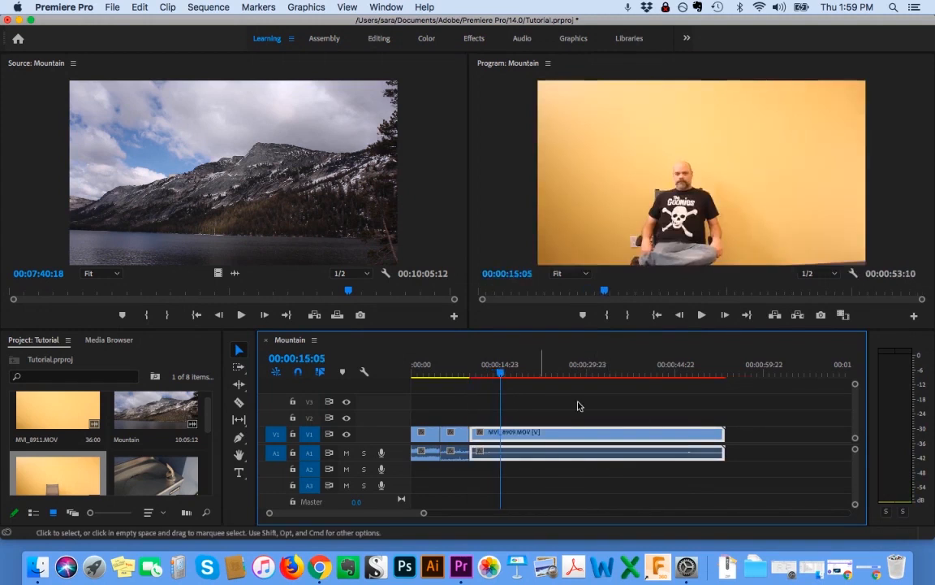
{"action": "key", "text": "Left"}
{"action": "key", "text": "Left"}
{"action": "key", "text": "Left"}
{"action": "key", "text": "Left"}
{"action": "key", "text": "Left"}
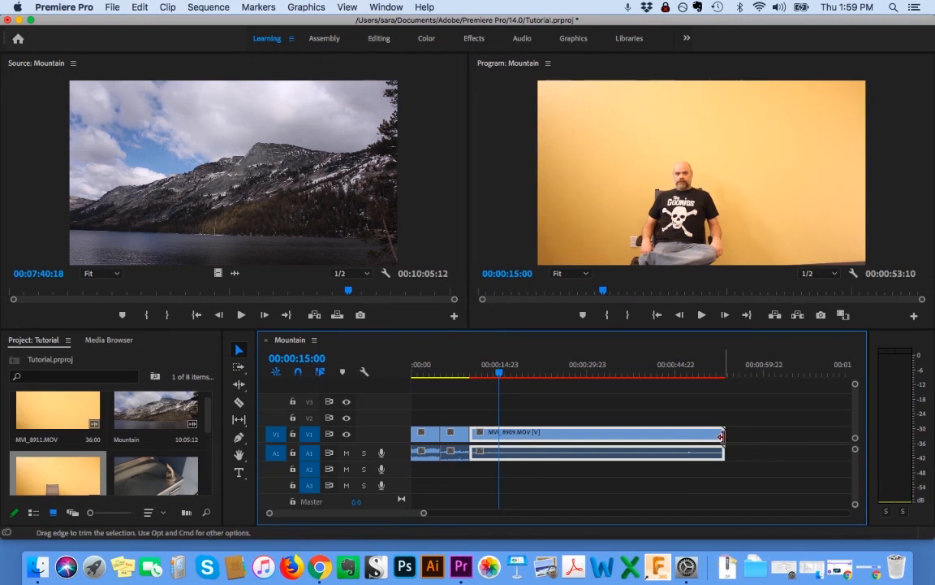
{"action": "left_click_drag", "start_coordinate": [723, 443], "coordinate": [498, 451]}
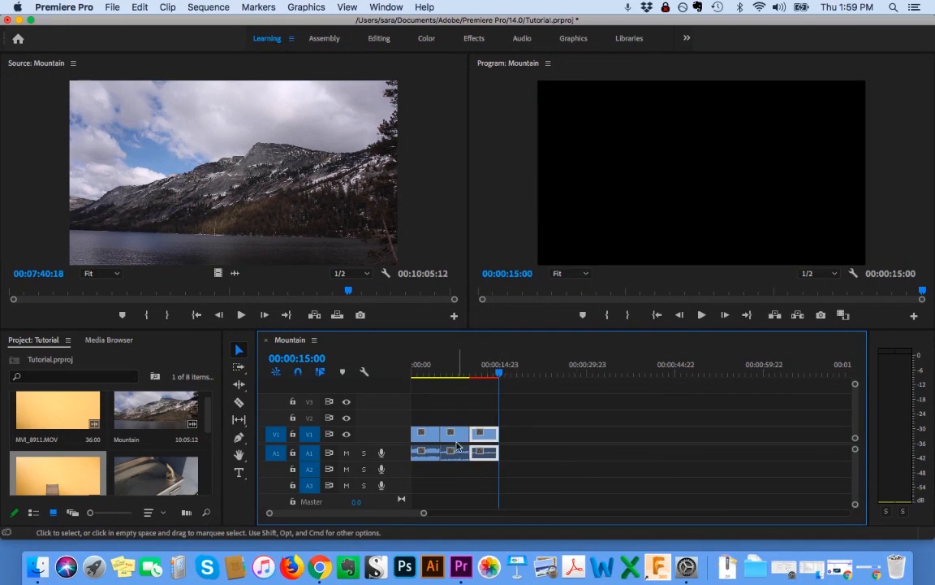
{"action": "left_click", "coordinate": [463, 478]}
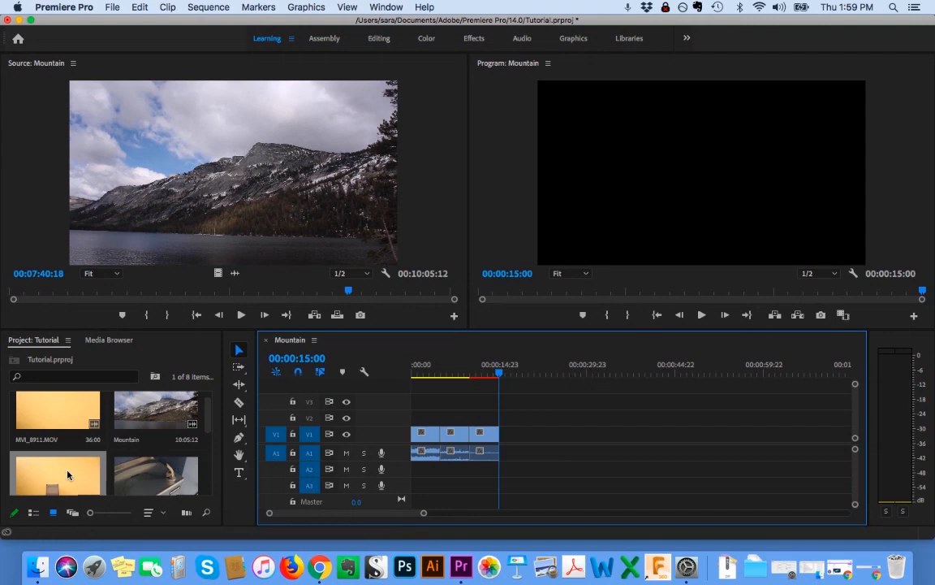
Add MVI_8911.MOV to the timeline, trim its start at 00:00:29:21, and move it directly after MVI_8909.MOV.
{"action": "scroll", "coordinate": [69, 476], "scroll_direction": "down", "scroll_amount": 2}
{"action": "scroll", "coordinate": [68, 475], "scroll_direction": "up", "scroll_amount": 3}
{"action": "left_click", "coordinate": [61, 422]}
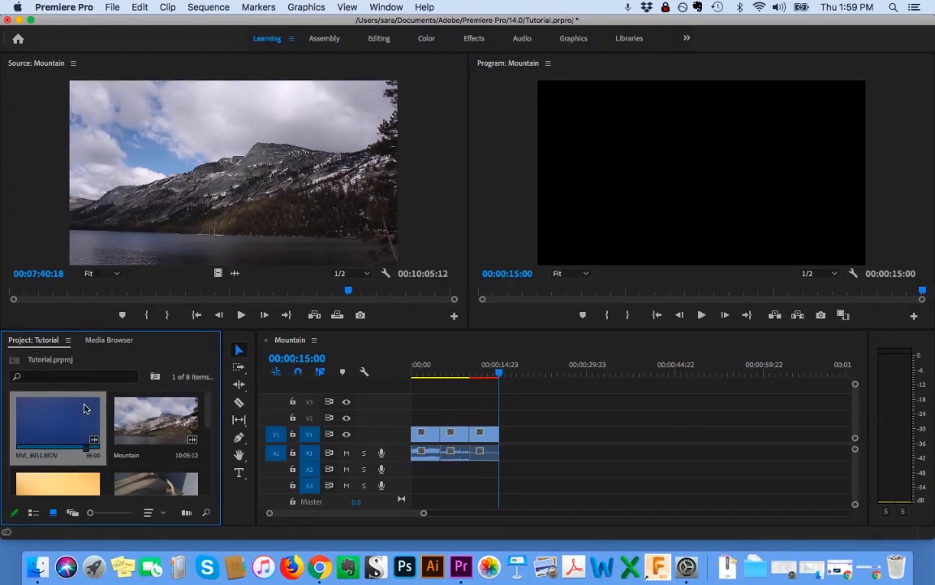
{"action": "left_click_drag", "start_coordinate": [81, 410], "coordinate": [557, 438]}
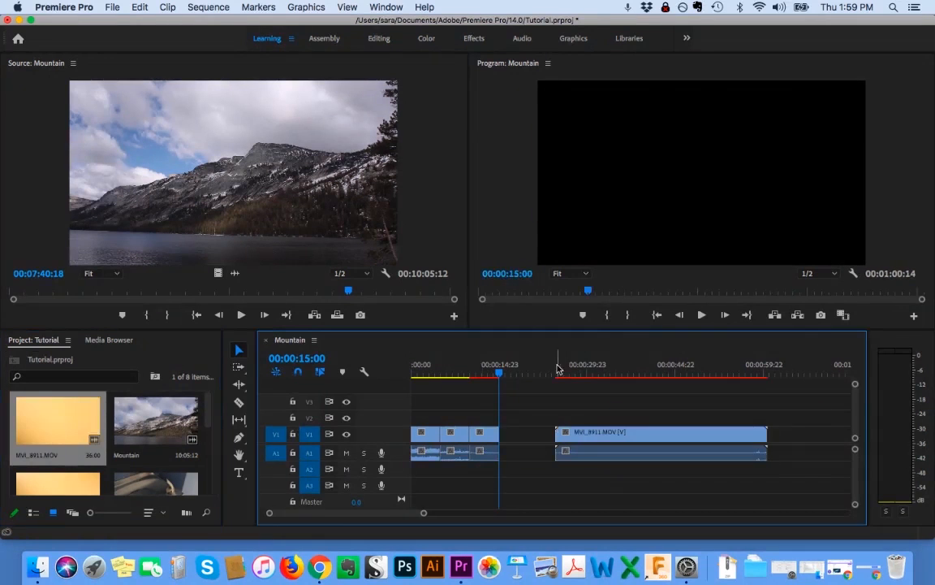
{"action": "left_click", "coordinate": [573, 371]}
{"action": "left_click_drag", "start_coordinate": [573, 371], "coordinate": [586, 371]}
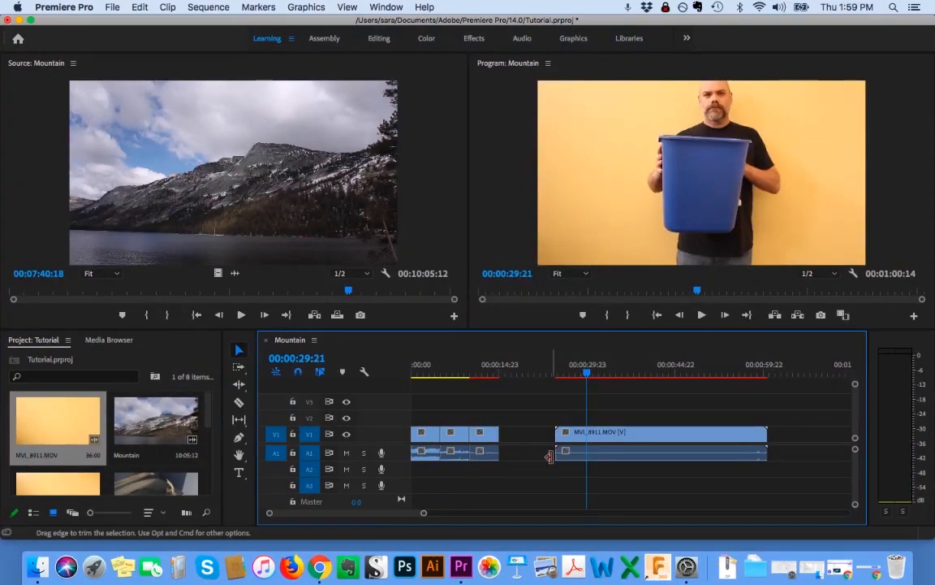
{"action": "mouse_move", "coordinate": [558, 440]}
{"action": "left_mouse_down"}
{"action": "mouse_move", "coordinate": [586, 441]}
{"action": "mouse_move", "coordinate": [549, 439]}
{"action": "left_mouse_up"}
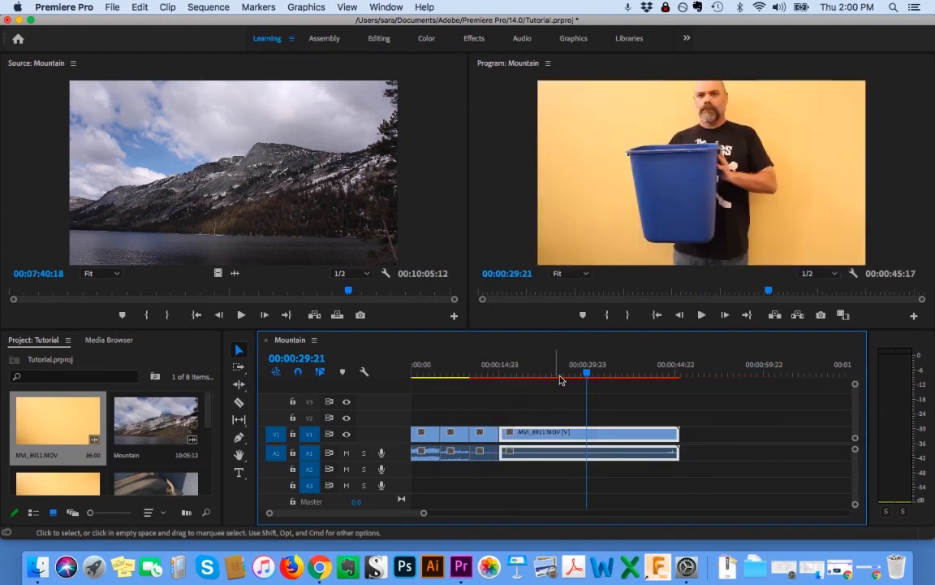
Place the playhead at 00:00:20:00 and trim the end of MVI_8911.MOV to it.
{"action": "left_click_drag", "start_coordinate": [588, 375], "coordinate": [530, 374]}
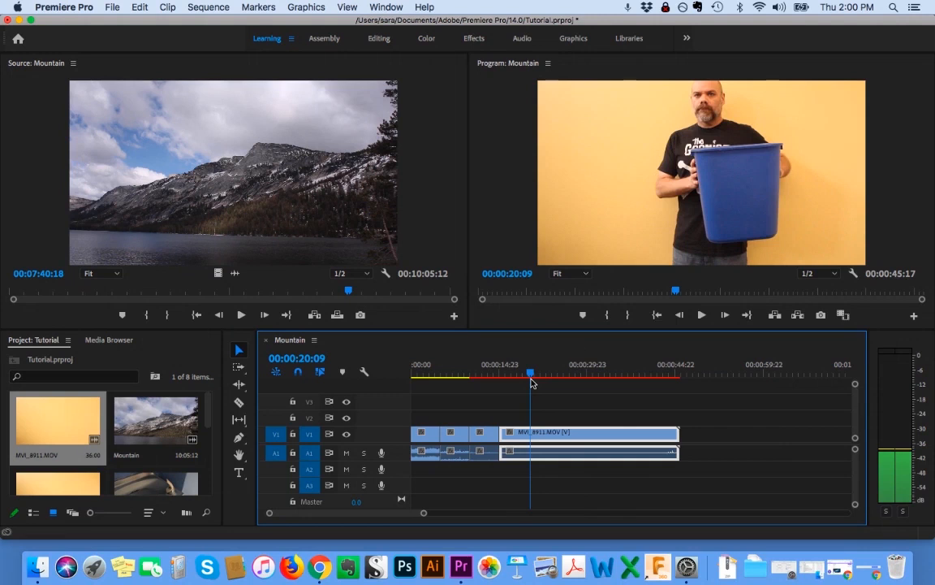
{"action": "key", "text": "Left"}
{"action": "key", "text": "Left"}
{"action": "key", "text": "Left"}
{"action": "key", "text": "Left"}
{"action": "key", "text": "Left"}
{"action": "key", "text": "Left"}
{"action": "key", "text": "Left"}
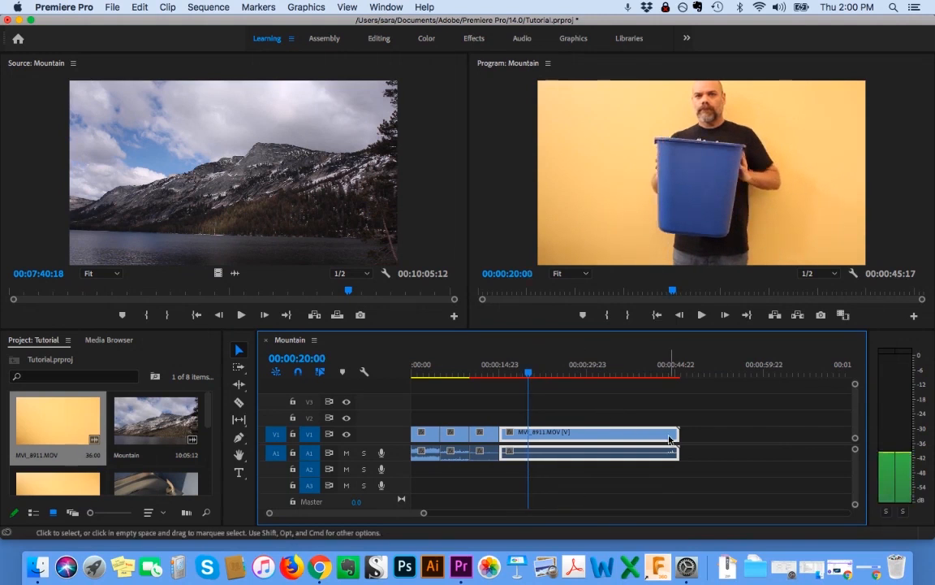
{"action": "left_click_drag", "start_coordinate": [674, 435], "coordinate": [528, 434]}
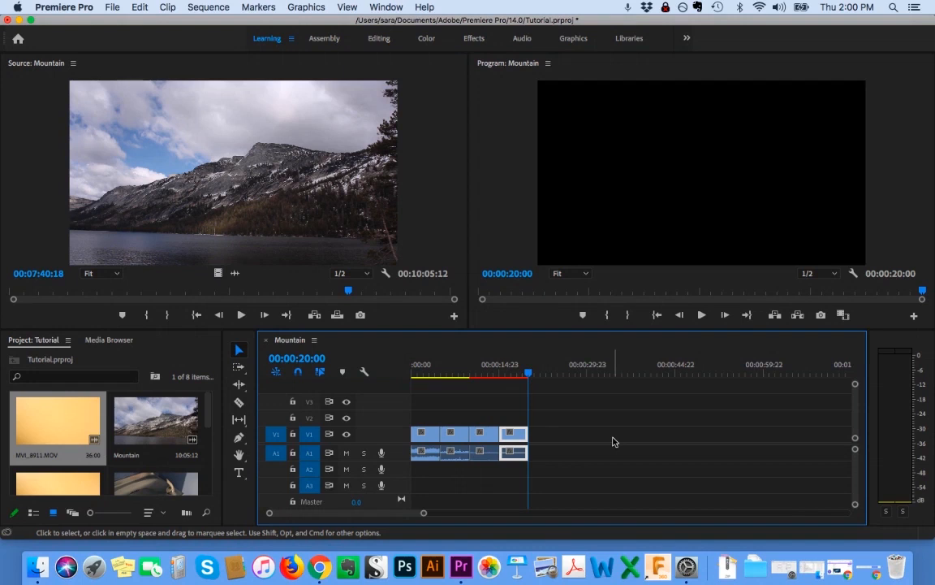
Add split screen-1.mp4 to the timeline directly after MVI_8911.MOV.
{"action": "left_click", "coordinate": [208, 416]}
{"action": "left_click_drag", "start_coordinate": [208, 417], "coordinate": [206, 481]}
{"action": "scroll", "coordinate": [205, 480], "scroll_direction": "up", "scroll_amount": 2}
{"action": "left_click_drag", "start_coordinate": [154, 431], "coordinate": [584, 447]}
{"action": "left_click", "coordinate": [599, 373]}
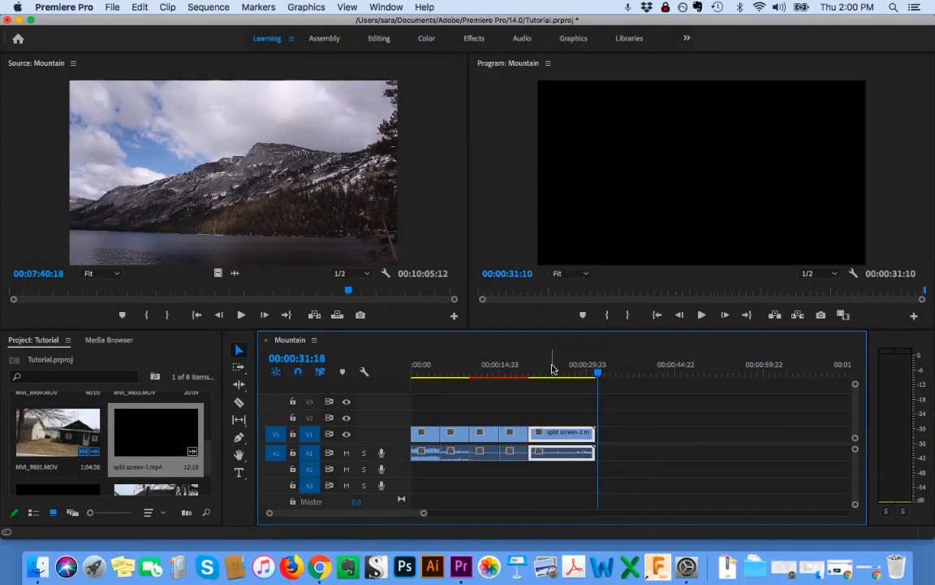
Place the playhead at 00:00:25:00 and trim the end of split screen-1.mp4 to it.
{"action": "left_click_drag", "start_coordinate": [596, 373], "coordinate": [558, 373]}
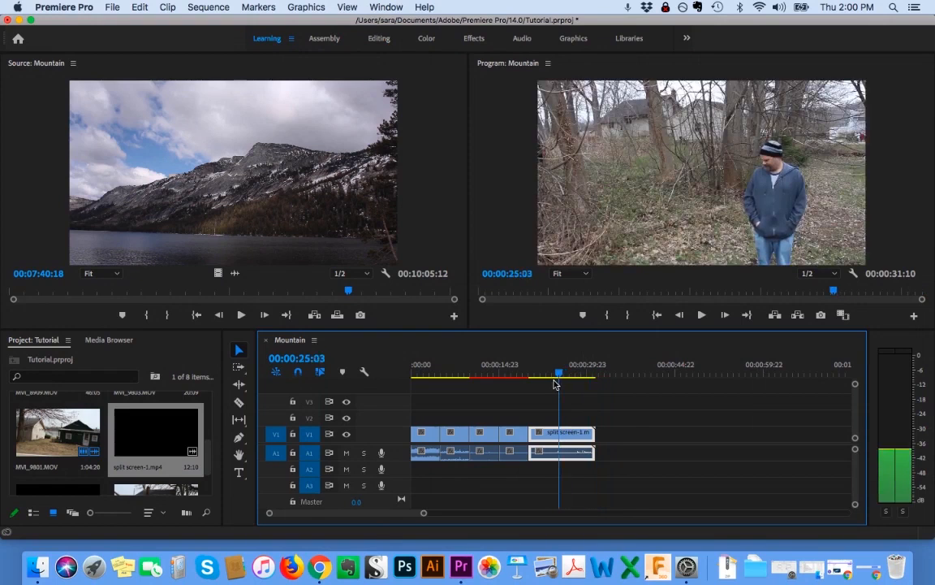
{"action": "key", "text": "Left"}
{"action": "key", "text": "Left"}
{"action": "key", "text": "Left"}
{"action": "key", "text": "Left"}
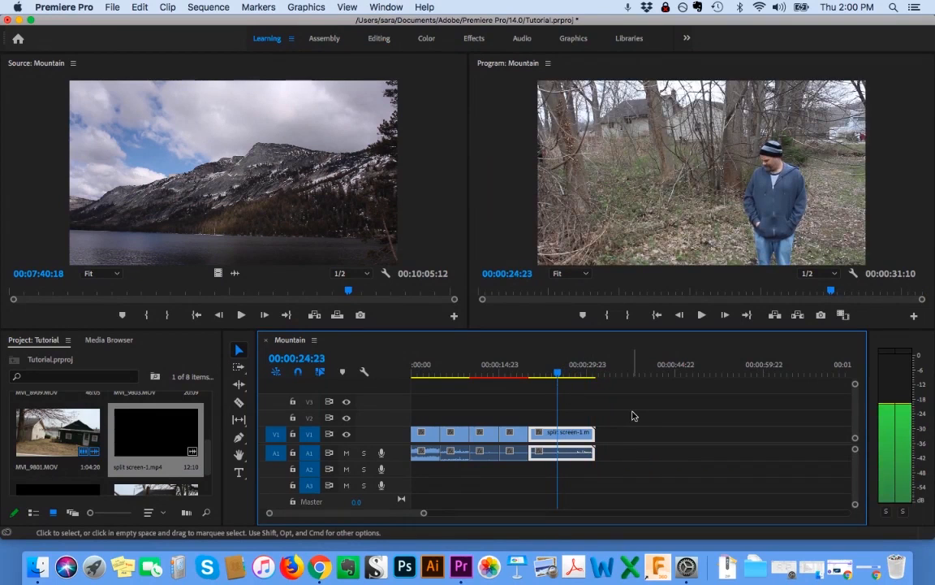
{"action": "key", "text": "Right"}
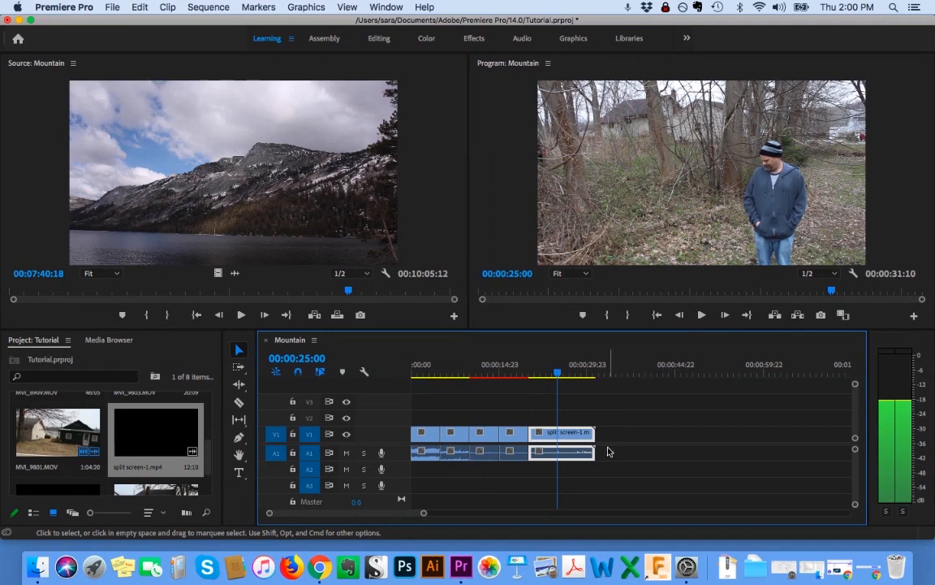
{"action": "left_click_drag", "start_coordinate": [530, 434], "coordinate": [557, 435]}
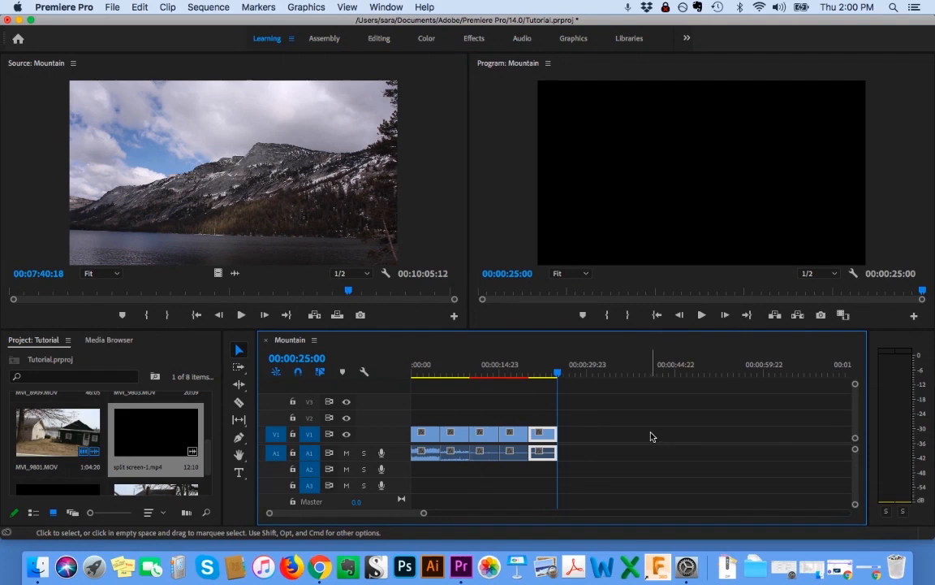
Move the playhead to 00:00:21:20 within the last clip and save the project.
{"action": "left_click_drag", "start_coordinate": [557, 374], "coordinate": [538, 388]}
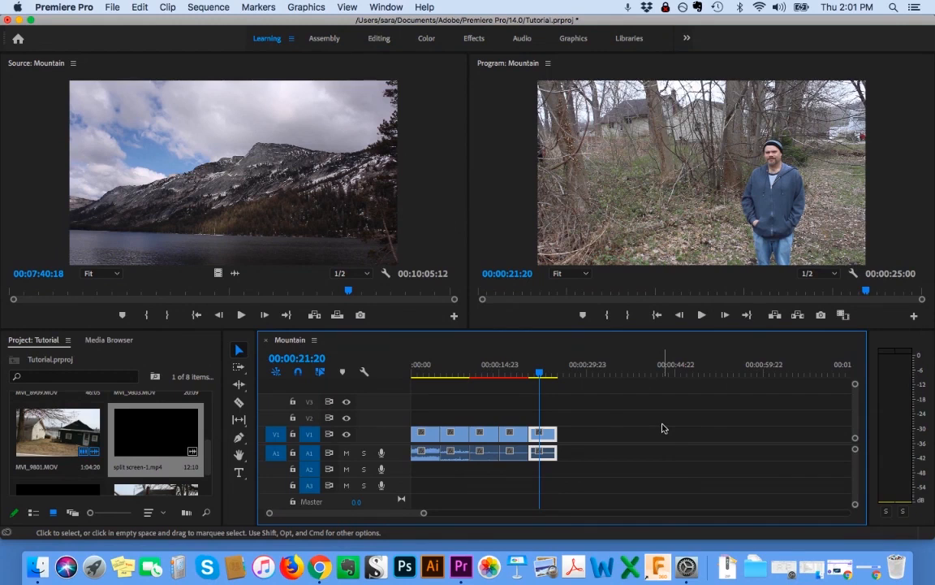
{"action": "key", "text": "super+s"}
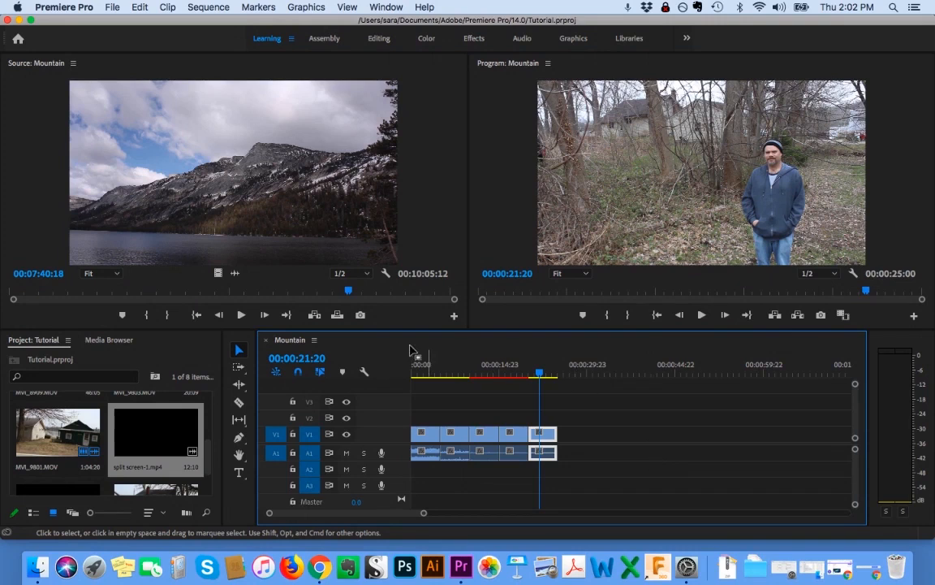
{"action": "left_click", "coordinate": [377, 352]}
{"action": "left_click", "coordinate": [505, 209]}
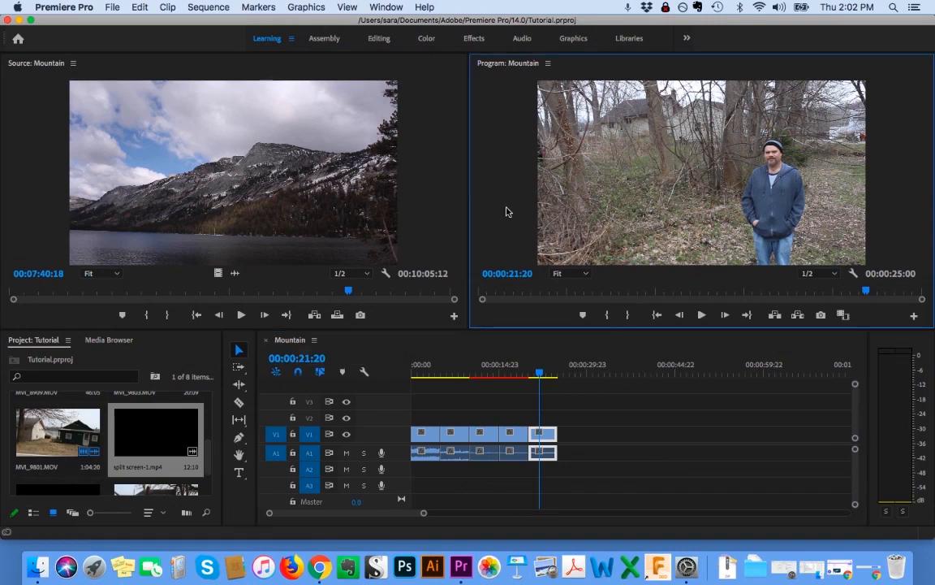
{"action": "left_click", "coordinate": [341, 205]}
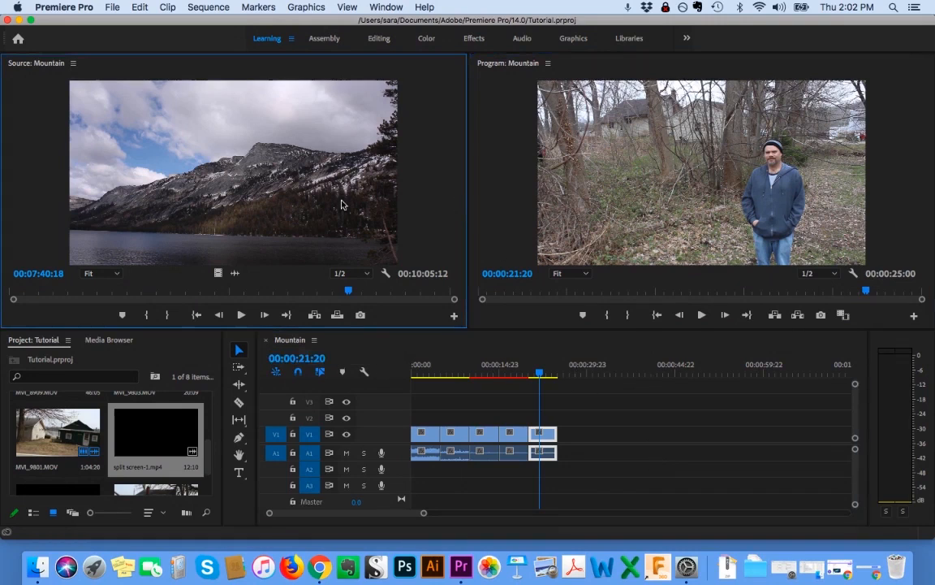
{"action": "left_click", "coordinate": [487, 150]}
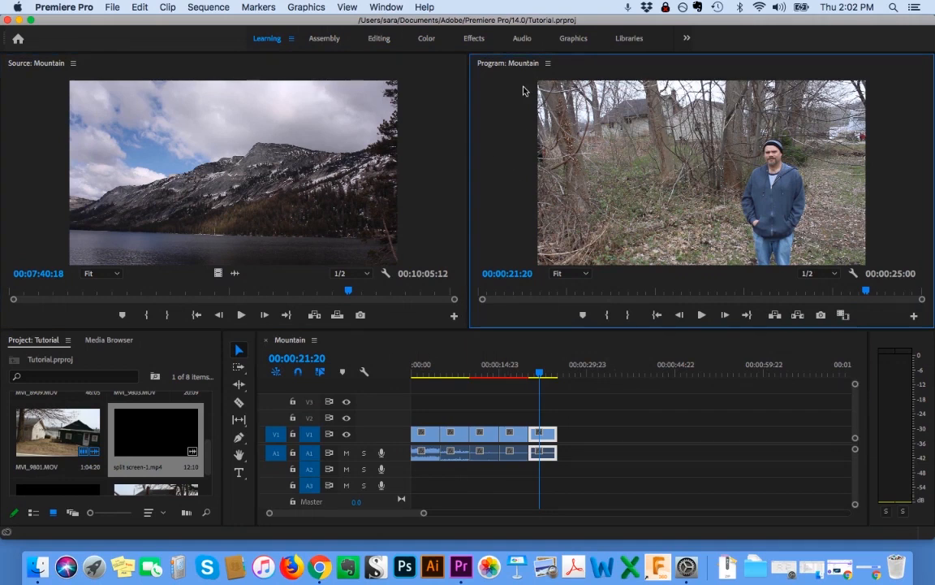
{"action": "left_click", "coordinate": [375, 355]}
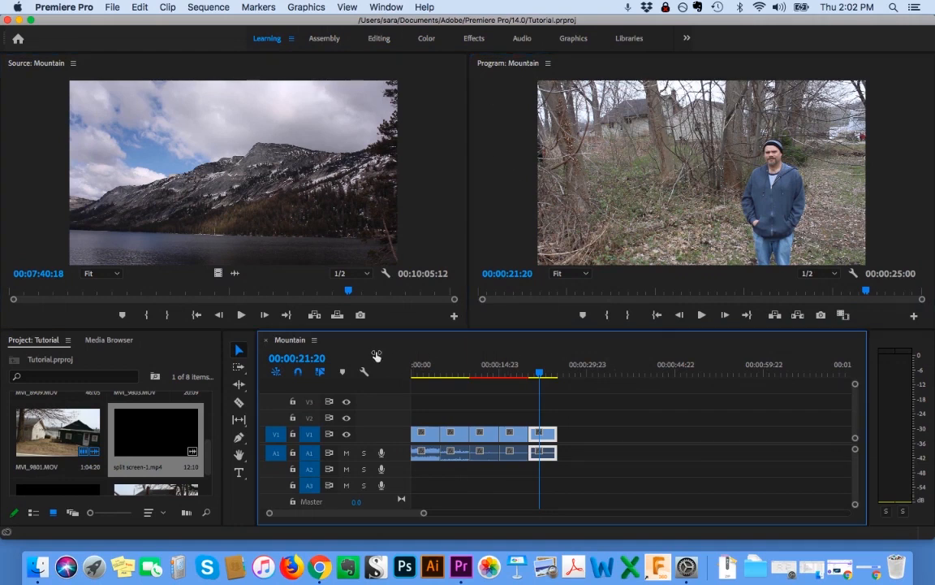
{"action": "left_click", "coordinate": [201, 351]}
Open the media export settings for the Mountain timeline and scrub the output preview to 00:00:15:03.
{"action": "left_click", "coordinate": [492, 351]}
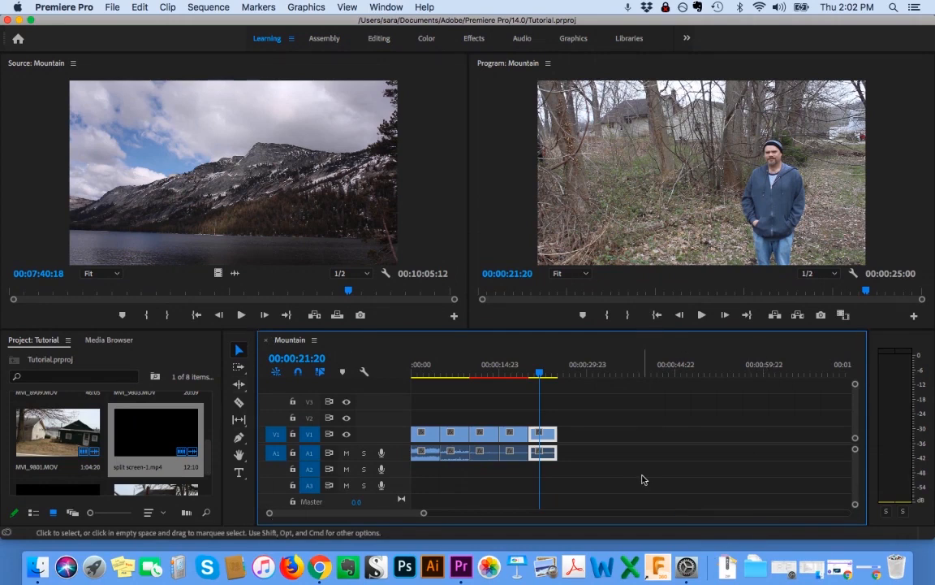
{"action": "left_click", "coordinate": [112, 8]}
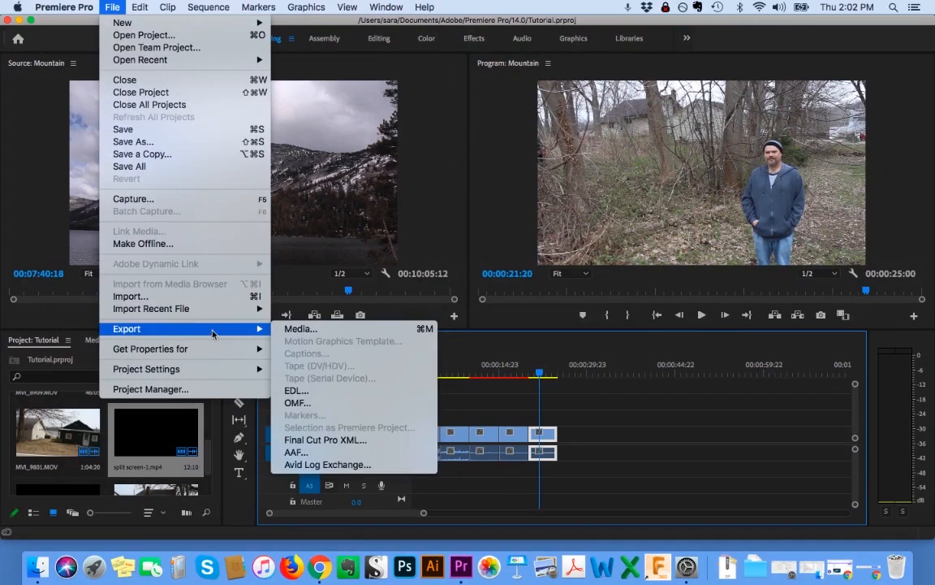
{"action": "mouse_move", "coordinate": [249, 331]}
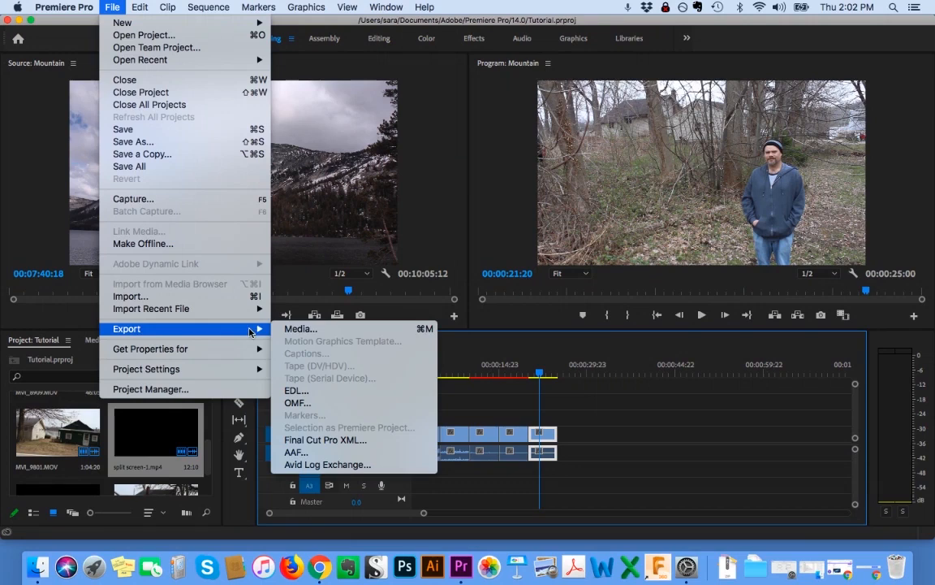
{"action": "left_click", "coordinate": [297, 329]}
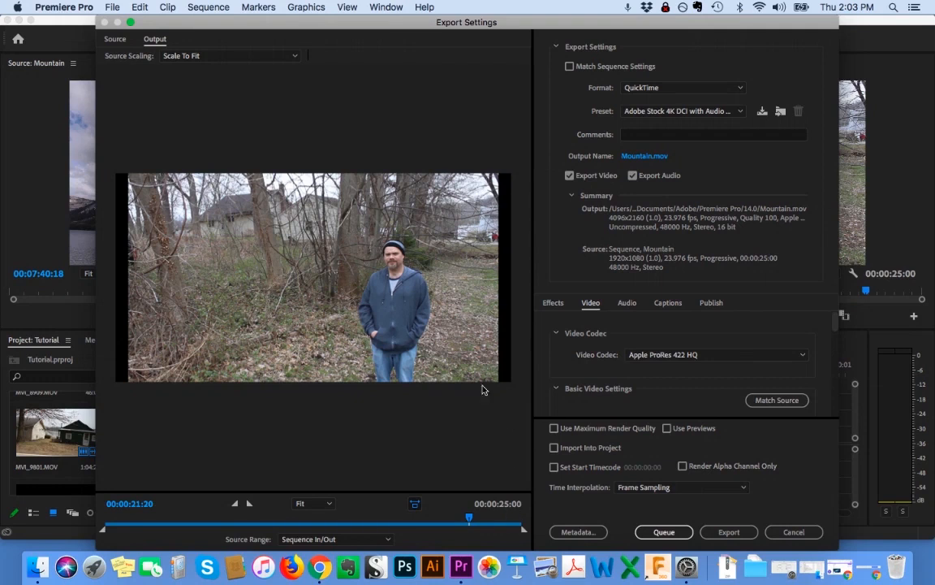
{"action": "left_click_drag", "start_coordinate": [468, 516], "coordinate": [309, 516]}
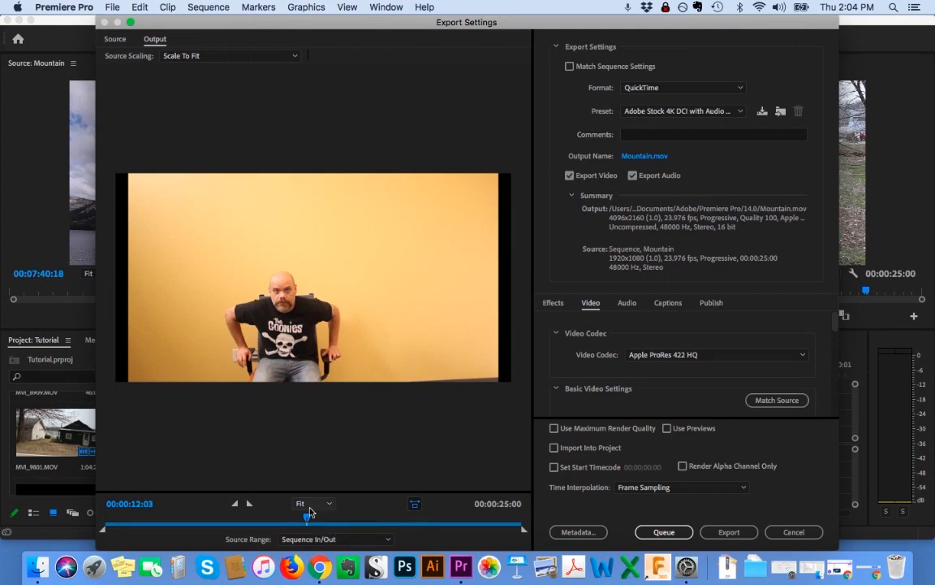
{"action": "left_click_drag", "start_coordinate": [310, 513], "coordinate": [357, 518]}
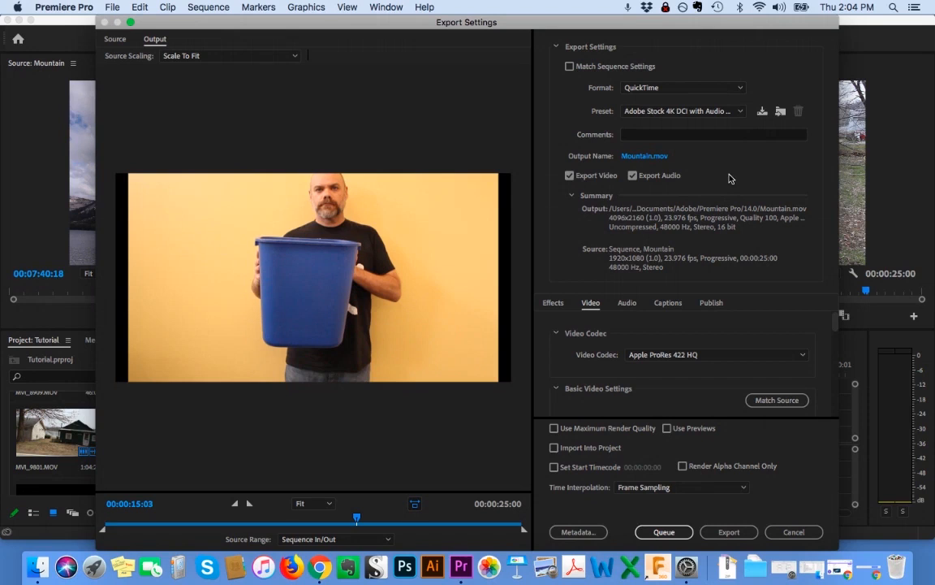
Set the export format to H.264, look through its presets, and keep Match Source - High bitrate.
{"action": "left_click", "coordinate": [690, 91]}
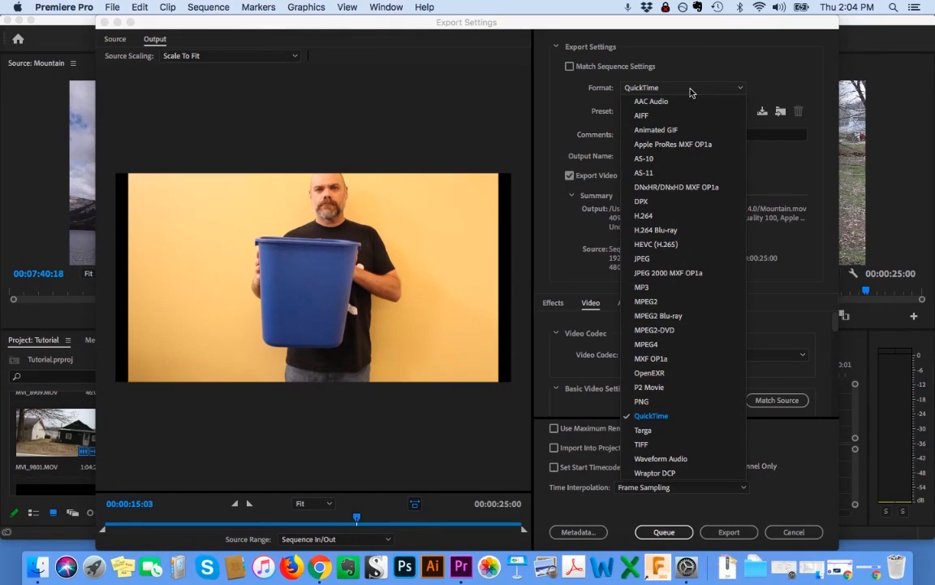
{"action": "left_click", "coordinate": [664, 216]}
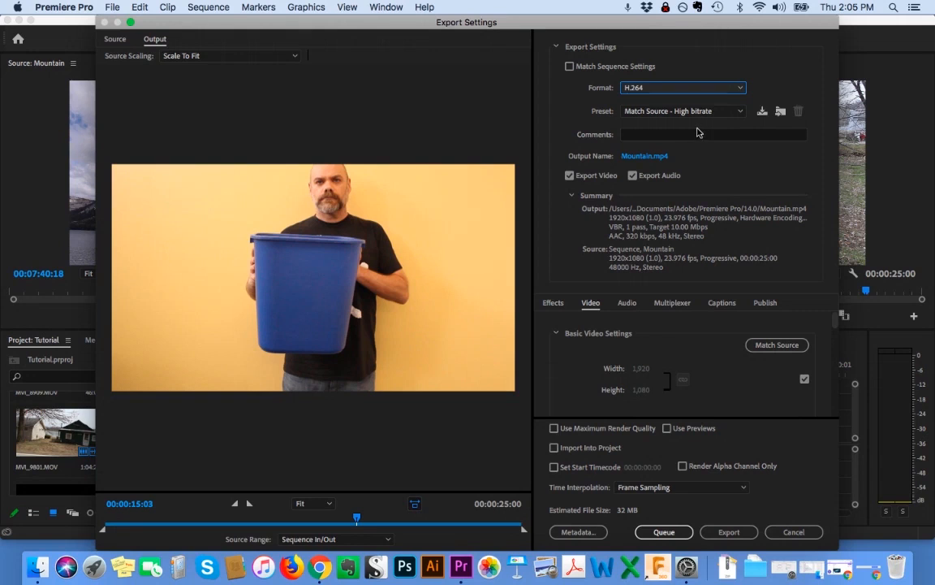
{"action": "left_click", "coordinate": [645, 111]}
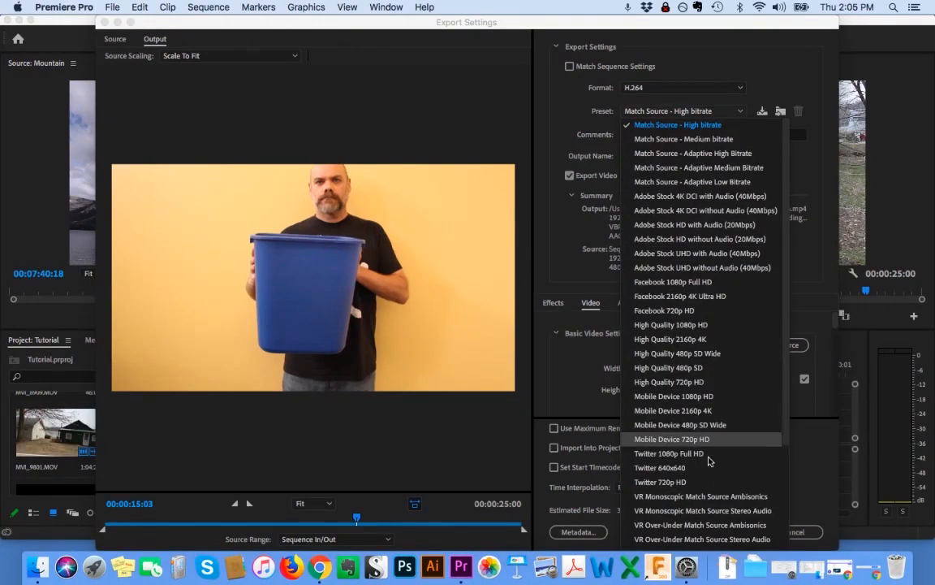
{"action": "scroll", "coordinate": [708, 461], "scroll_direction": "down", "scroll_amount": 5}
{"action": "scroll", "coordinate": [708, 461], "scroll_direction": "up", "scroll_amount": 5}
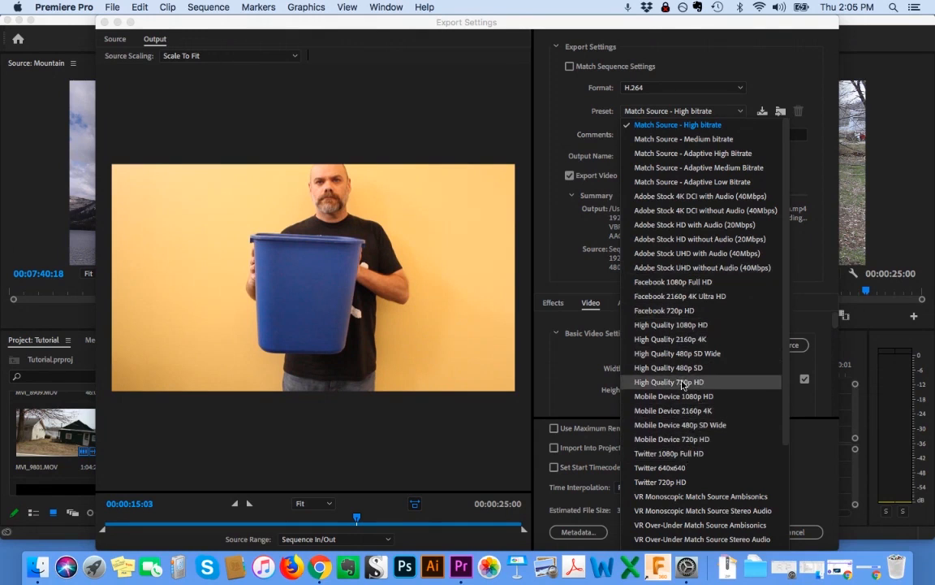
{"action": "scroll", "coordinate": [686, 325], "scroll_direction": "down", "scroll_amount": 5}
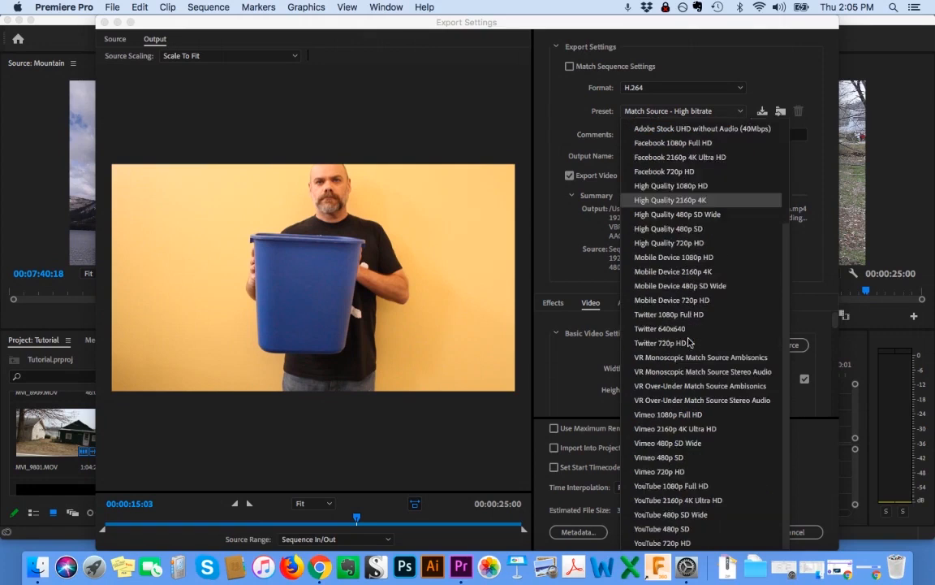
{"action": "scroll", "coordinate": [687, 342], "scroll_direction": "up", "scroll_amount": 5}
{"action": "scroll", "coordinate": [687, 343], "scroll_direction": "down", "scroll_amount": 5}
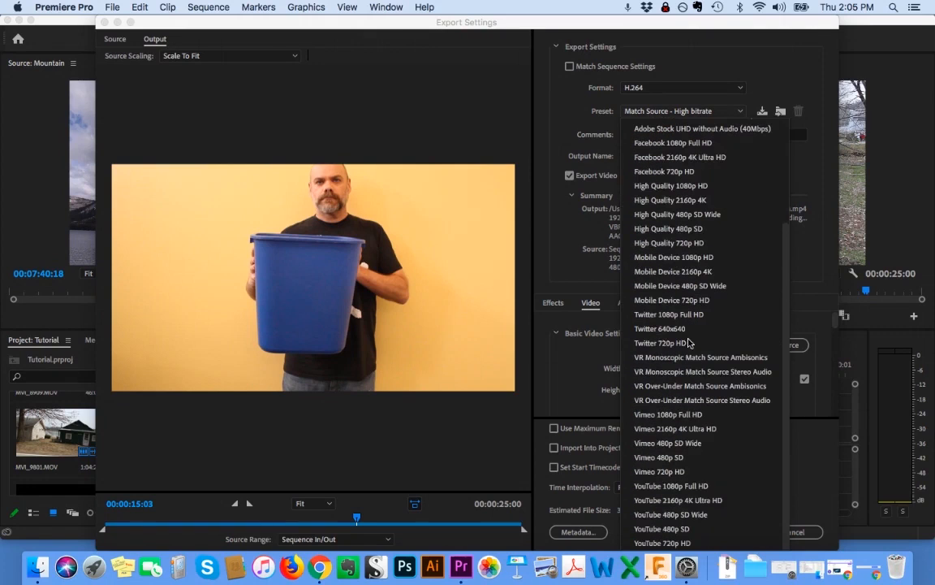
{"action": "scroll", "coordinate": [687, 343], "scroll_direction": "up", "scroll_amount": 10}
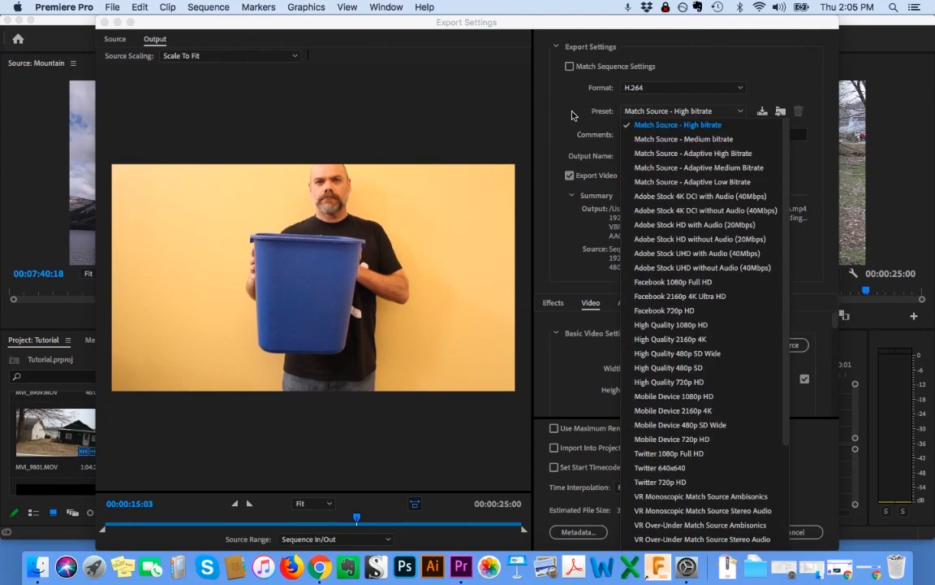
{"action": "left_click", "coordinate": [638, 116]}
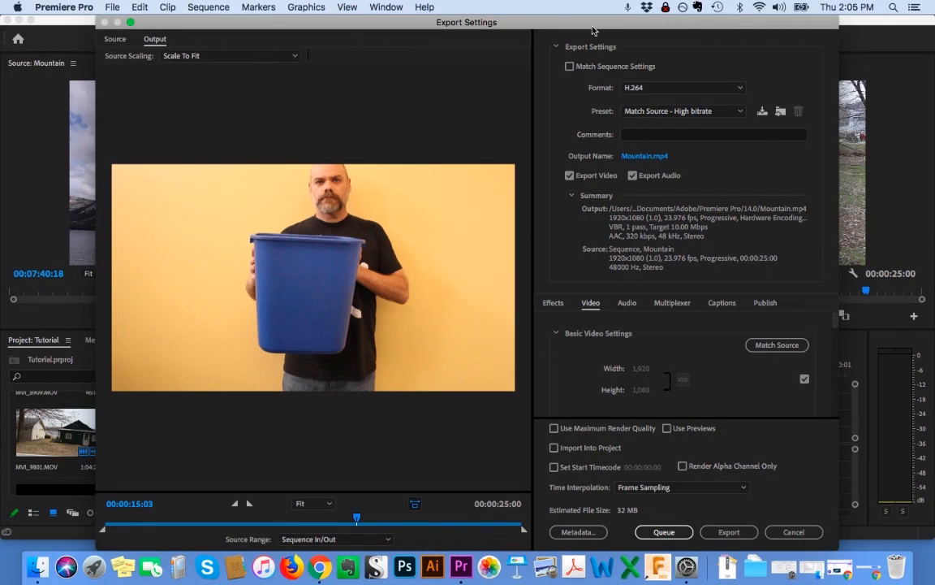
Name the export's output file king_5x5 and set the Desktop as its save location.
{"action": "left_click_drag", "start_coordinate": [593, 31], "coordinate": [580, 143]}
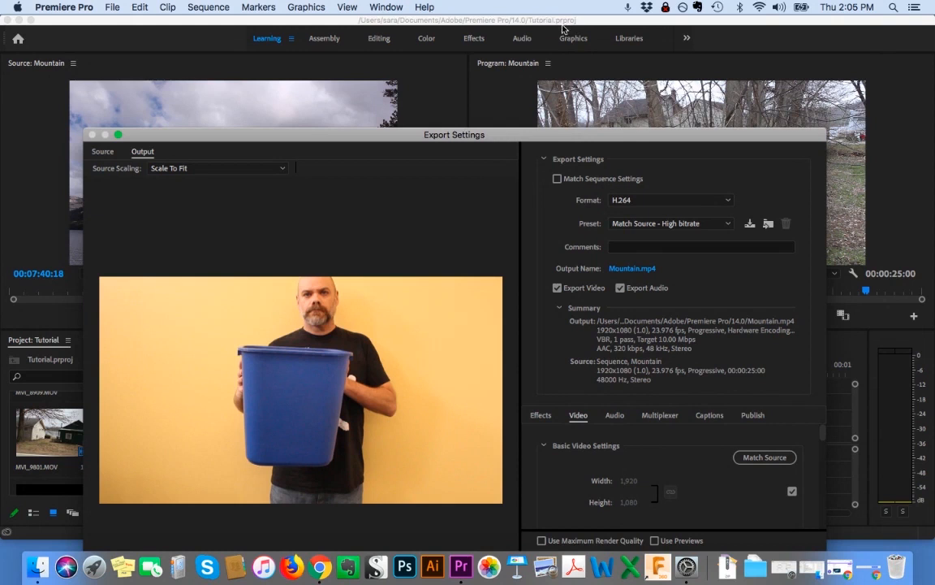
{"action": "double_click", "coordinate": [560, 134]}
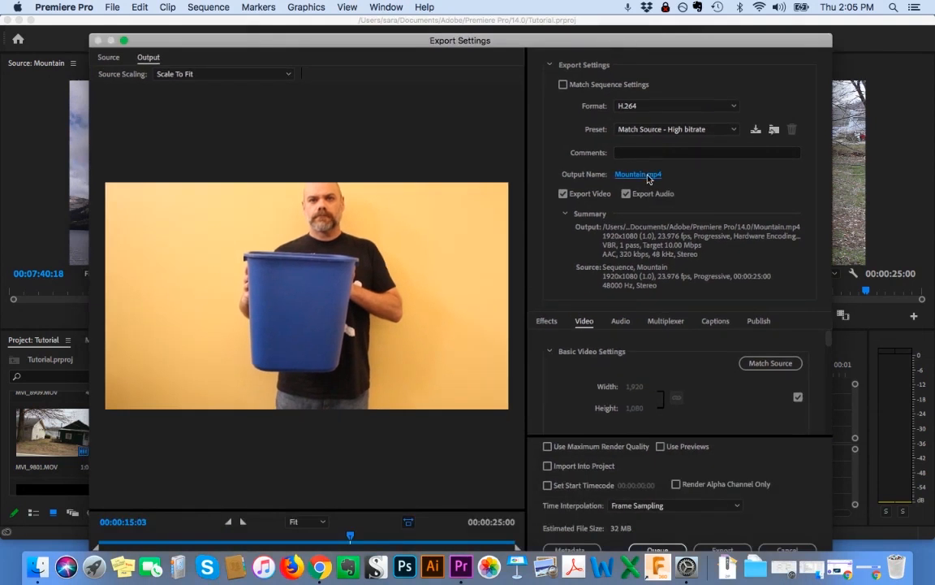
{"action": "left_click", "coordinate": [648, 176]}
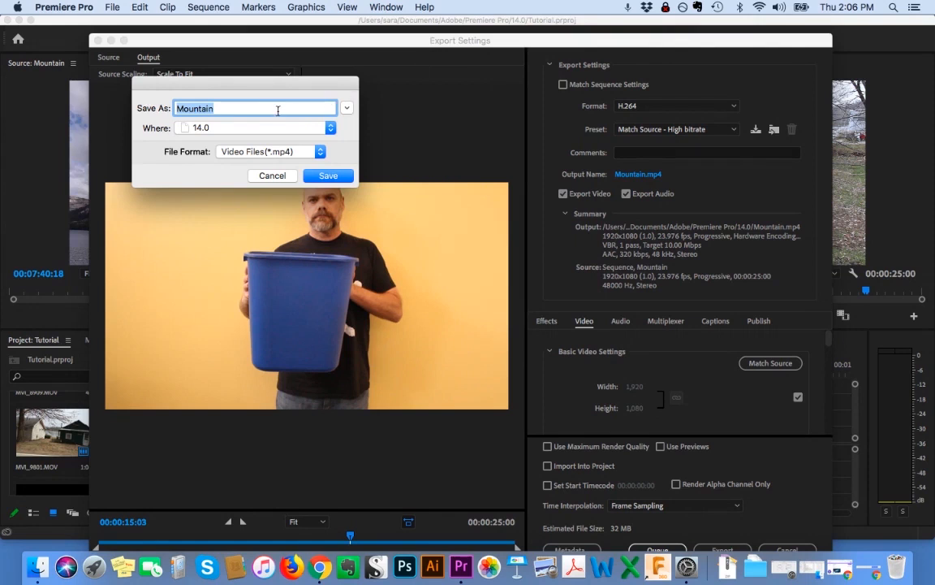
{"action": "type", "text": "tutor"}
{"action": "key", "text": "BackSpace"}
{"action": "key", "text": "BackSpace"}
{"action": "key", "text": "BackSpace"}
{"action": "key", "text": "BackSpace"}
{"action": "key", "text": "BackSpace"}
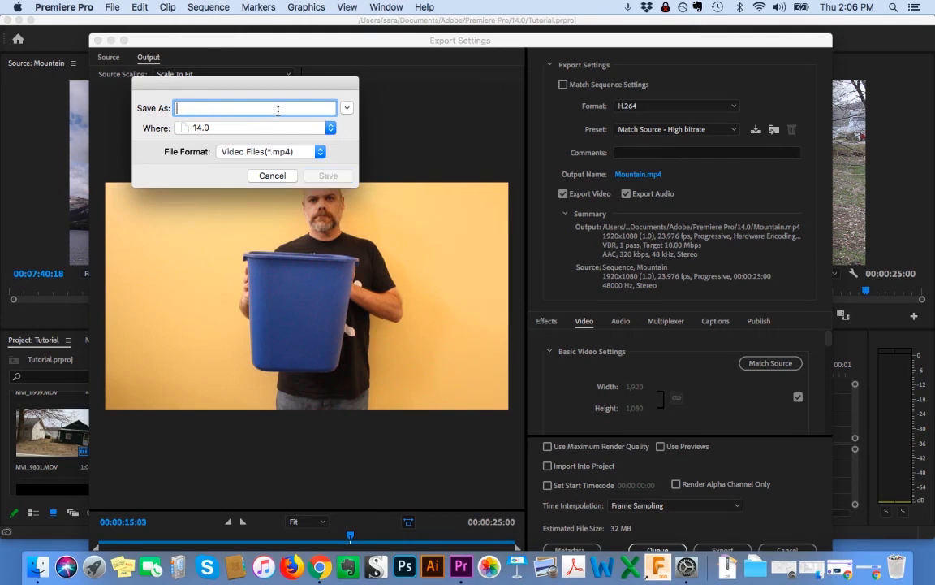
{"action": "type", "text": "king"}
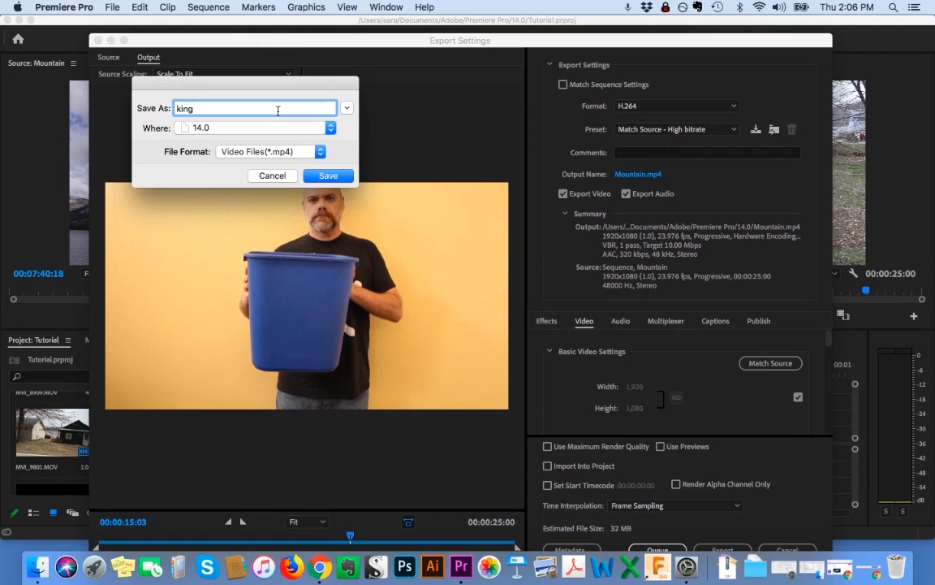
{"action": "type", "text": "."}
{"action": "type", "text": "5x5"}
{"action": "left_click", "coordinate": [280, 127]}
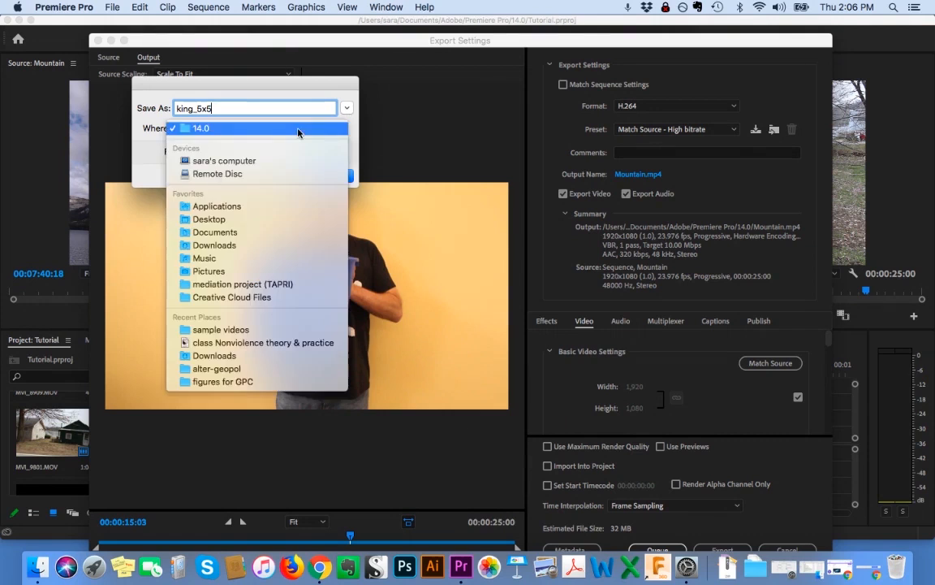
{"action": "left_click", "coordinate": [284, 227]}
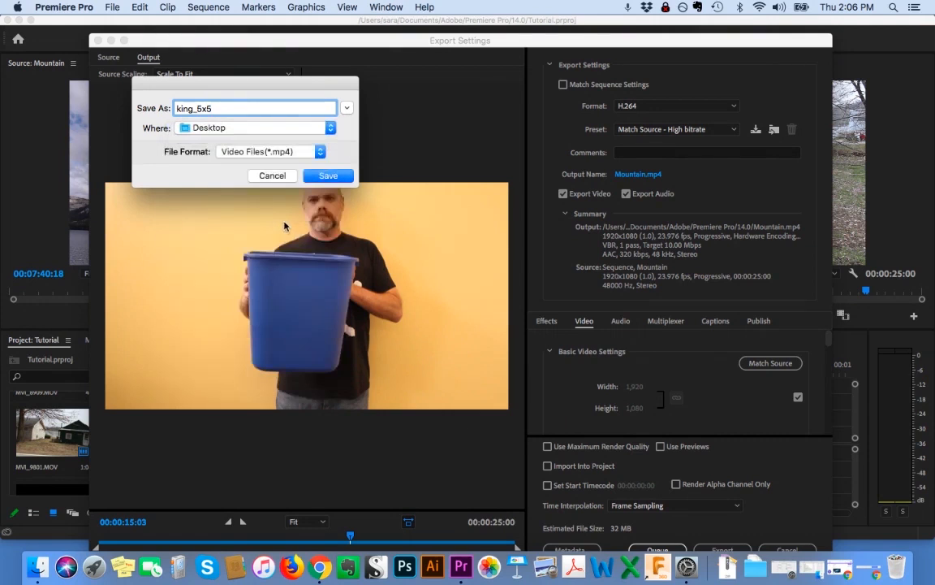
{"action": "left_click", "coordinate": [329, 176]}
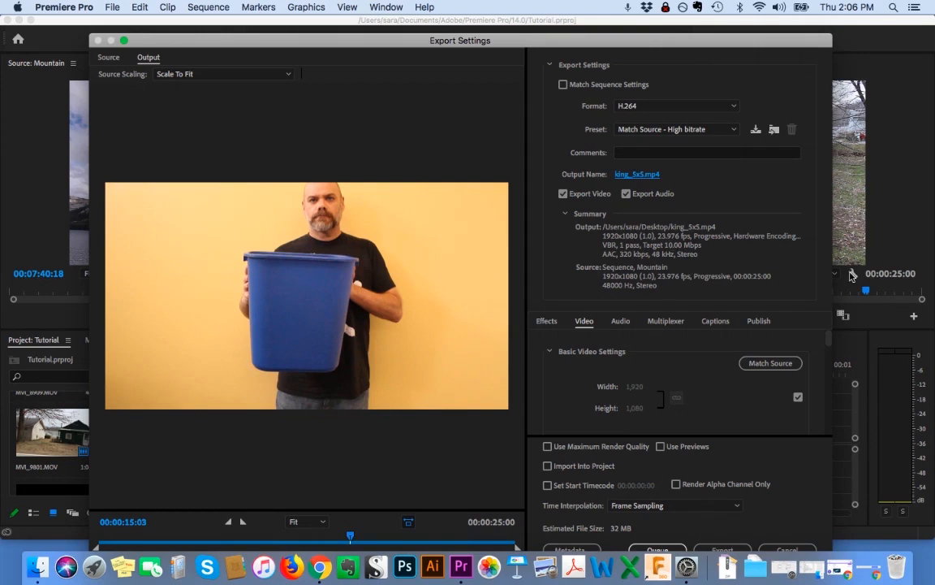
Enable Use Maximum Render Quality for the export and move the Export Settings dialog up so its final buttons are accessible.
{"action": "left_click", "coordinate": [547, 446]}
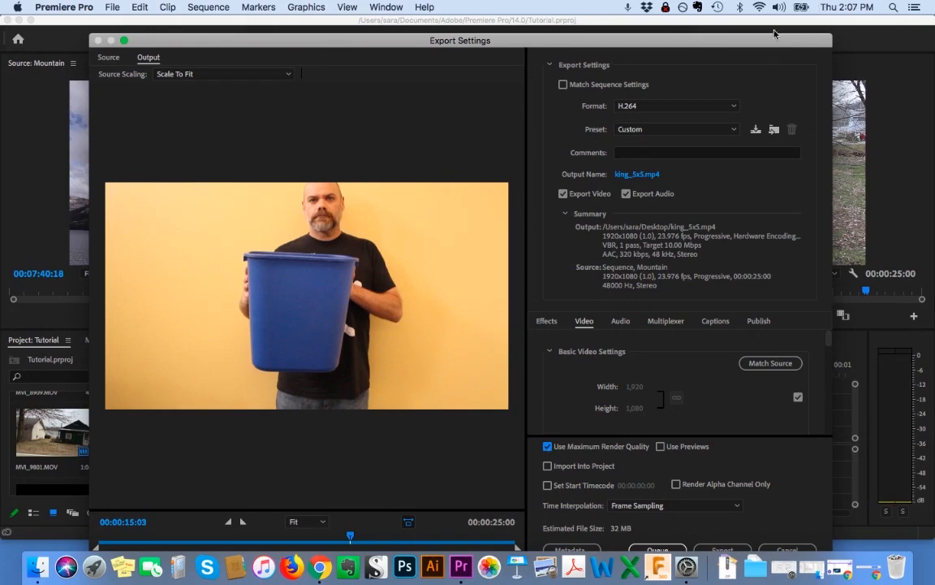
{"action": "left_click_drag", "start_coordinate": [690, 41], "coordinate": [693, 23]}
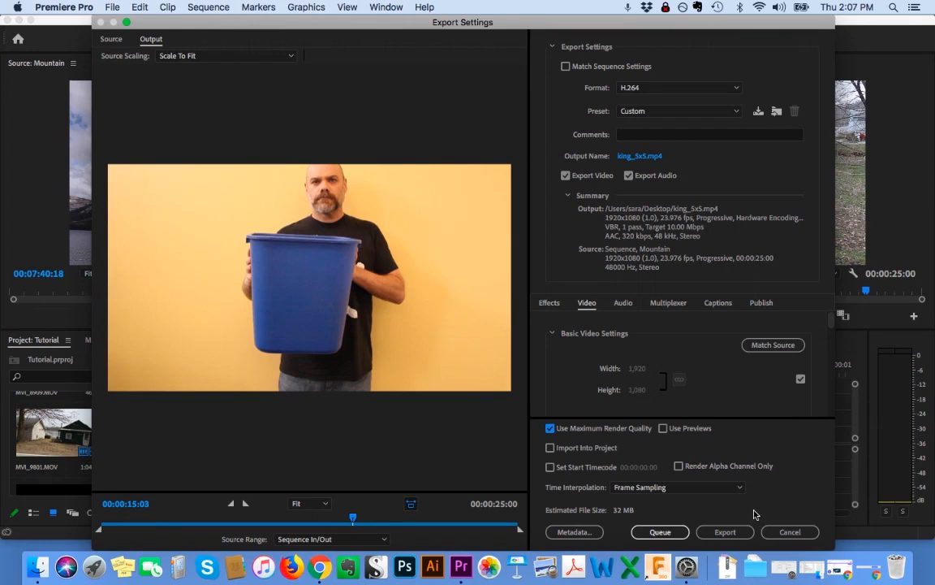
Export the Mountain sequence and move the resulting king_5x5.mp4 file to a clear area of the Desktop, beside the sample videos window.
{"action": "left_click", "coordinate": [731, 534]}
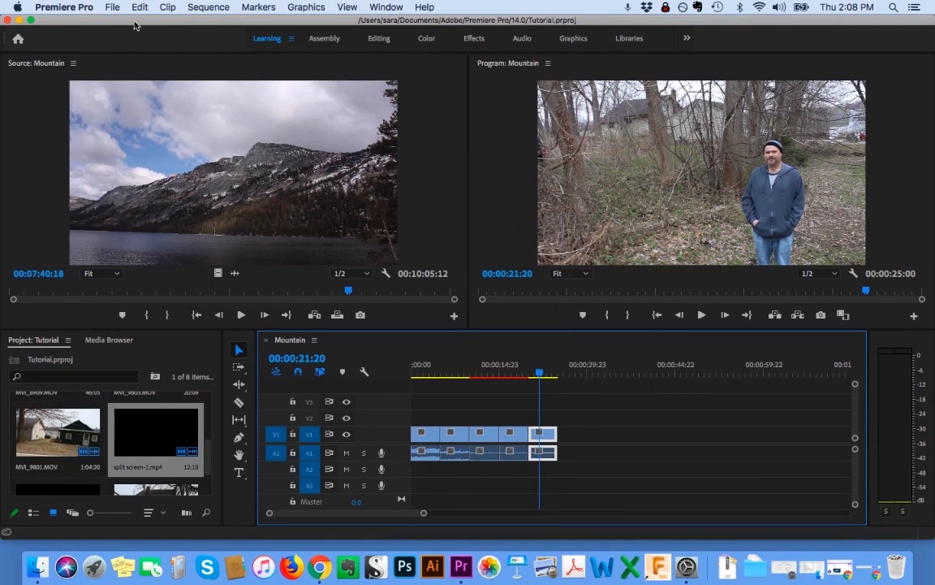
{"action": "left_click_drag", "start_coordinate": [119, 19], "coordinate": [121, 19]}
{"action": "left_click", "coordinate": [20, 19]}
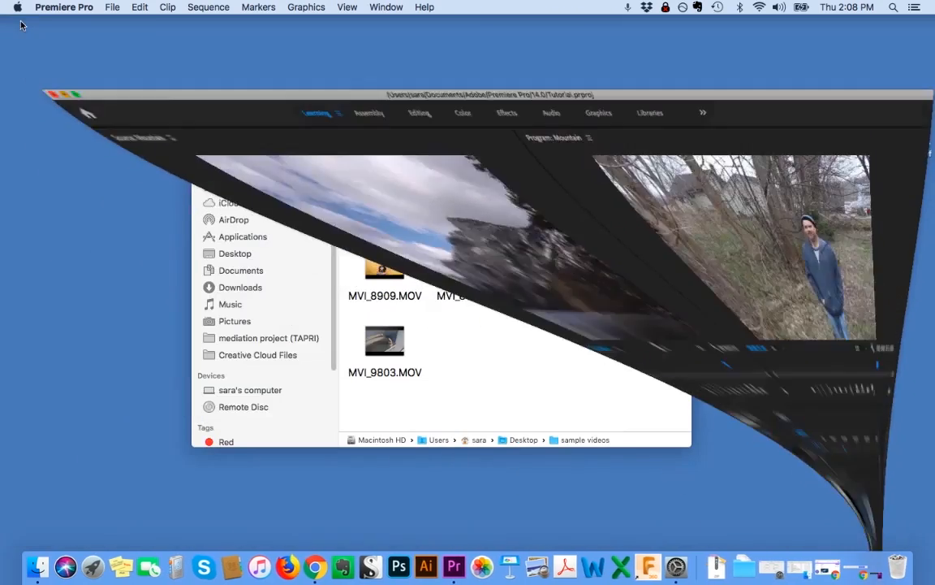
{"action": "left_click_drag", "start_coordinate": [892, 191], "coordinate": [808, 239]}
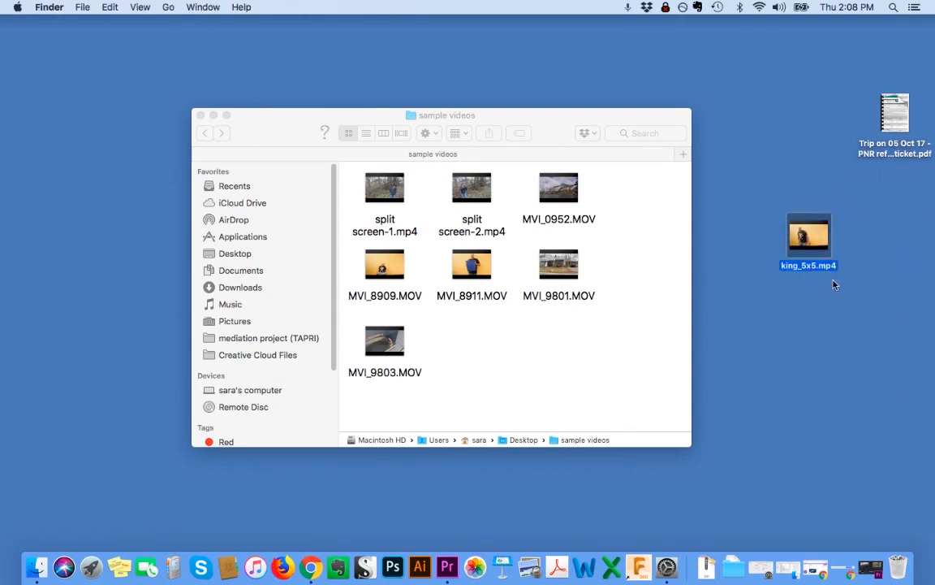
Open king_5x5.mp4 from the Desktop in QuickTime Player and play its first seconds, pausing on the drinking fountain clip.
{"action": "double_click", "coordinate": [822, 234]}
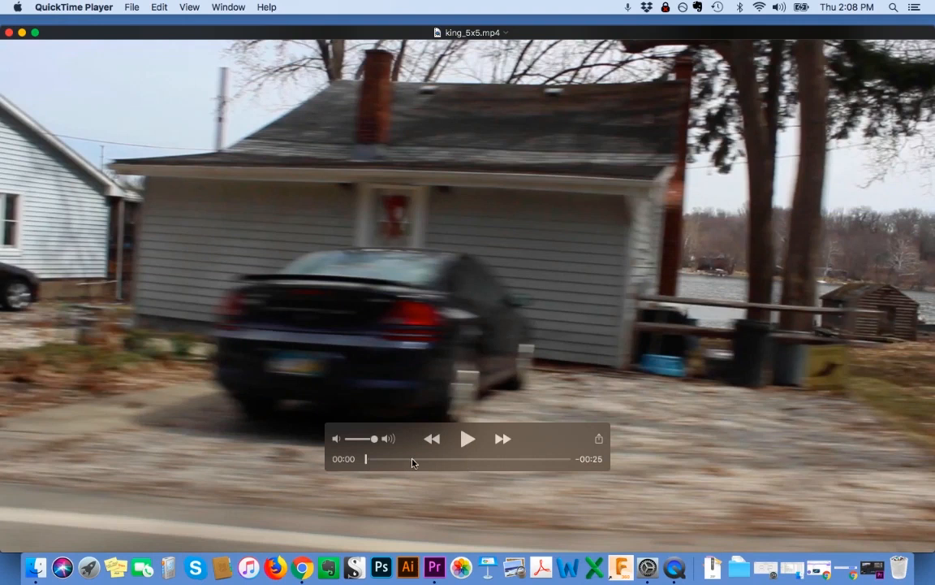
{"action": "left_click", "coordinate": [468, 440]}
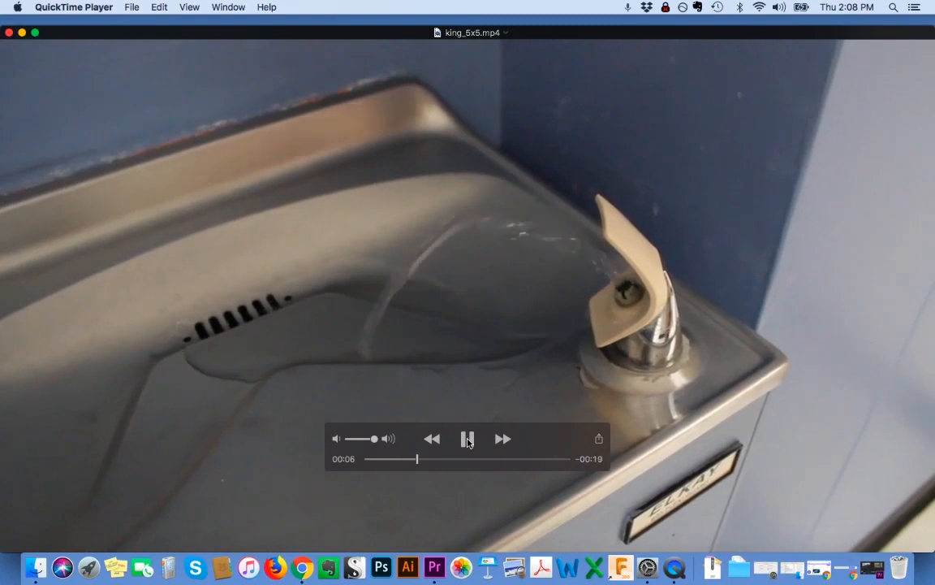
{"action": "left_click", "coordinate": [468, 439]}
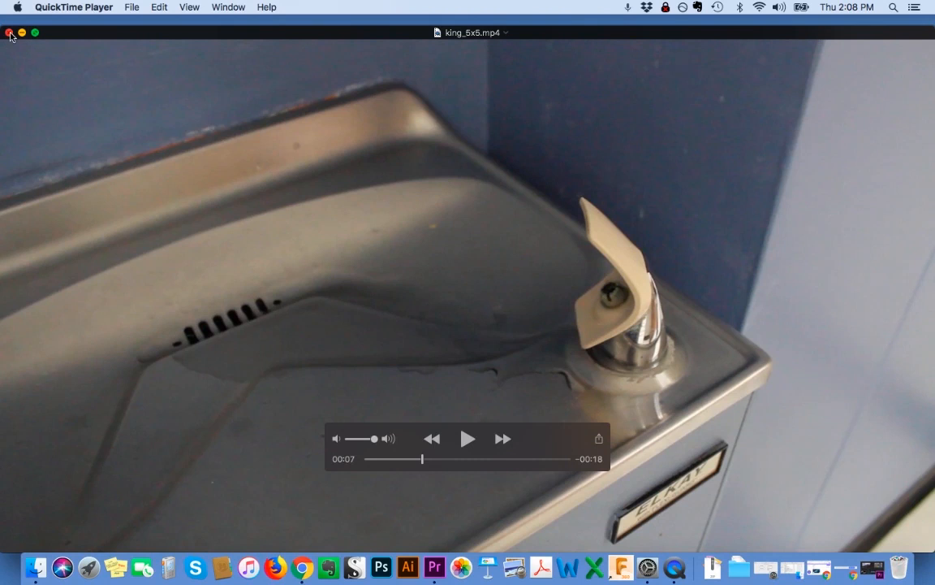
Shrink the king_5x5.mp4 player to a small window and place it over the edge of the sample videos window.
{"action": "left_click_drag", "start_coordinate": [156, 38], "coordinate": [151, 30]}
{"action": "left_click_drag", "start_coordinate": [170, 50], "coordinate": [153, 42]}
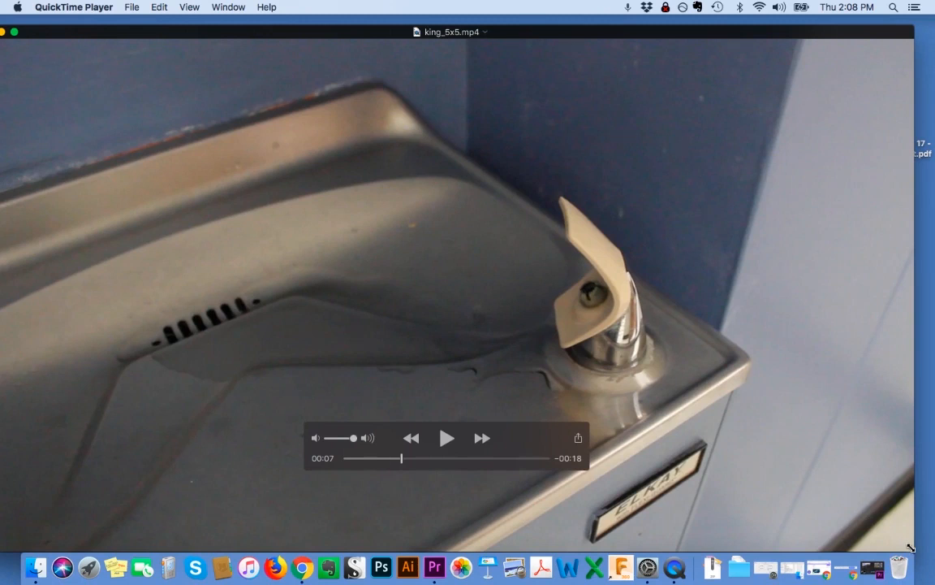
{"action": "left_click_drag", "start_coordinate": [910, 548], "coordinate": [248, 160]}
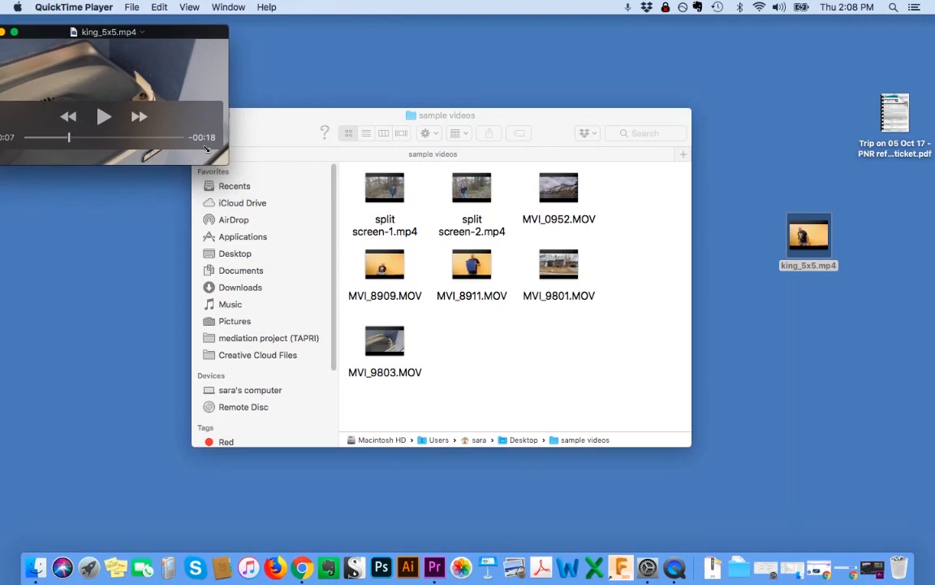
{"action": "left_click_drag", "start_coordinate": [172, 38], "coordinate": [288, 206]}
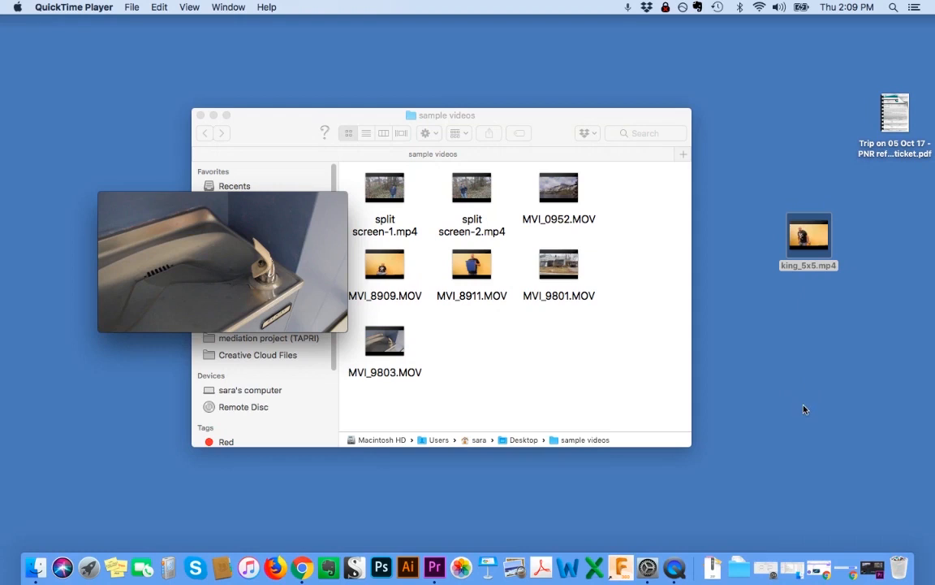
View king_5x5.mp4 in full screen, play it briefly, and close the player after leaving full screen.
{"action": "mouse_move", "coordinate": [323, 236]}
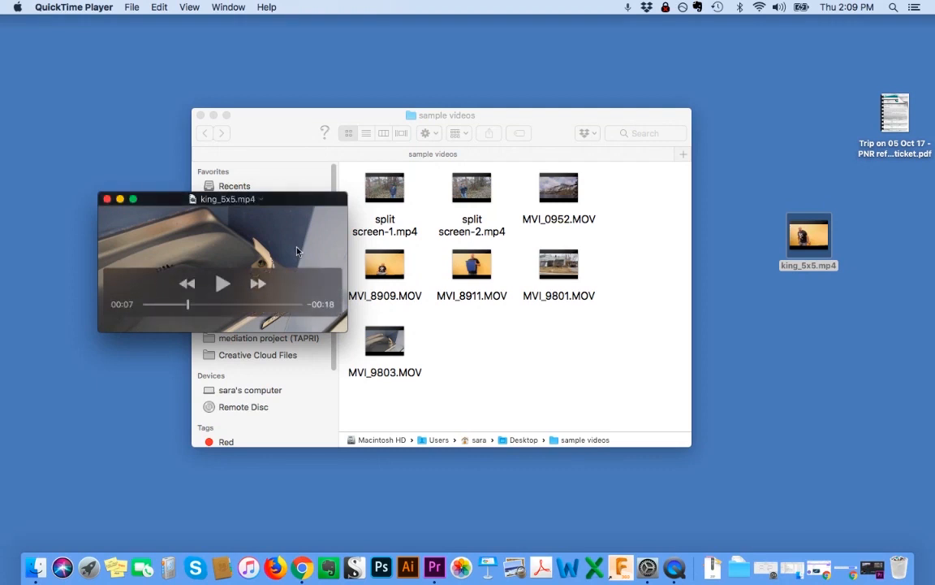
{"action": "left_click", "coordinate": [134, 200]}
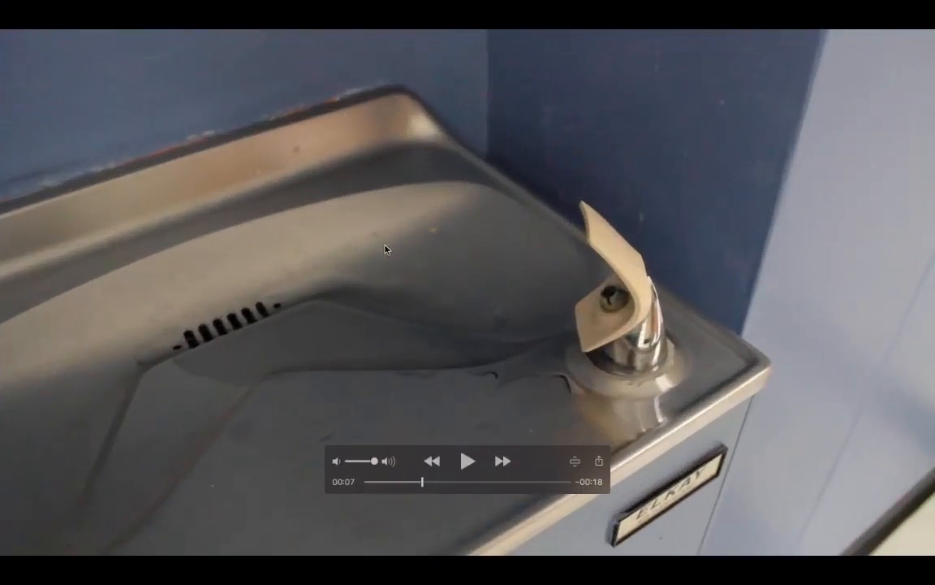
{"action": "left_click", "coordinate": [467, 460]}
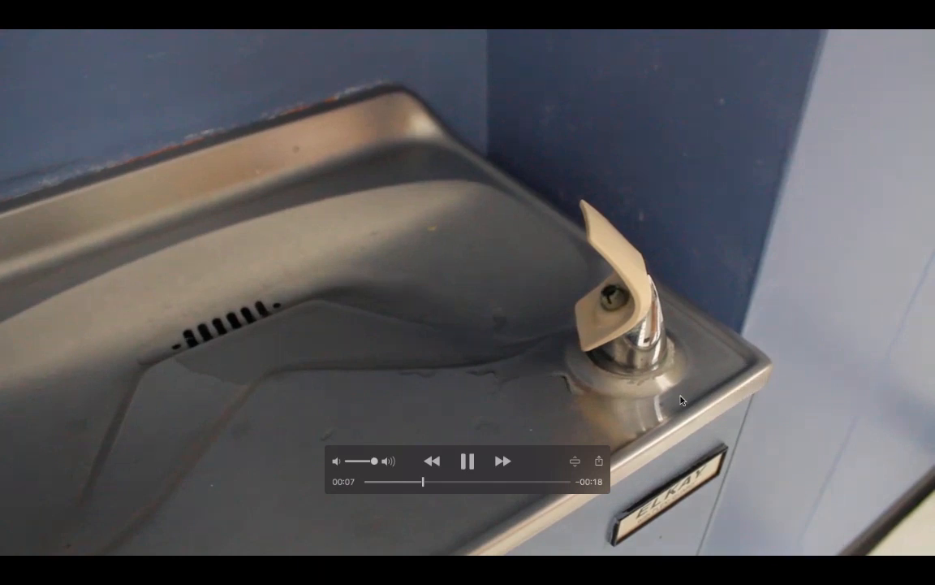
{"action": "key", "text": "space"}
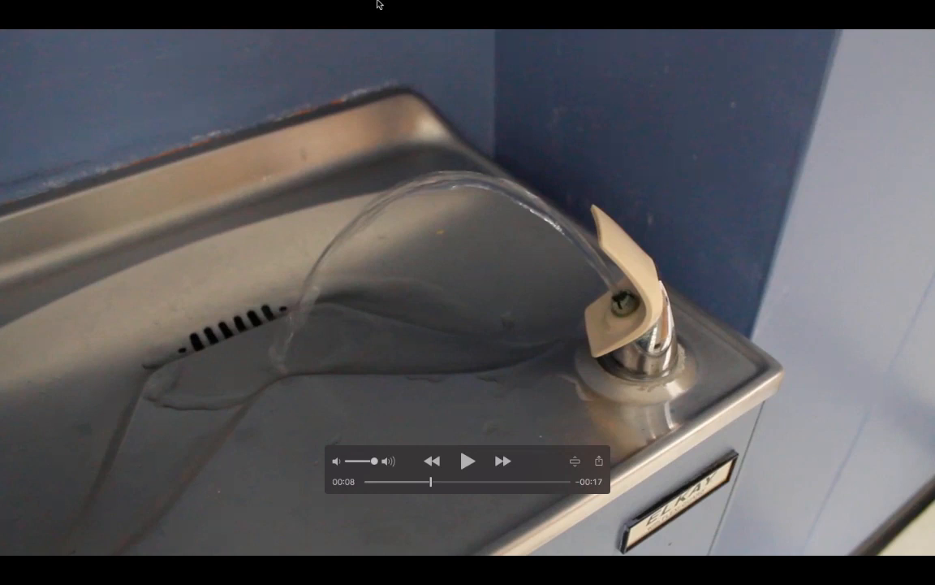
{"action": "key", "text": "Escape"}
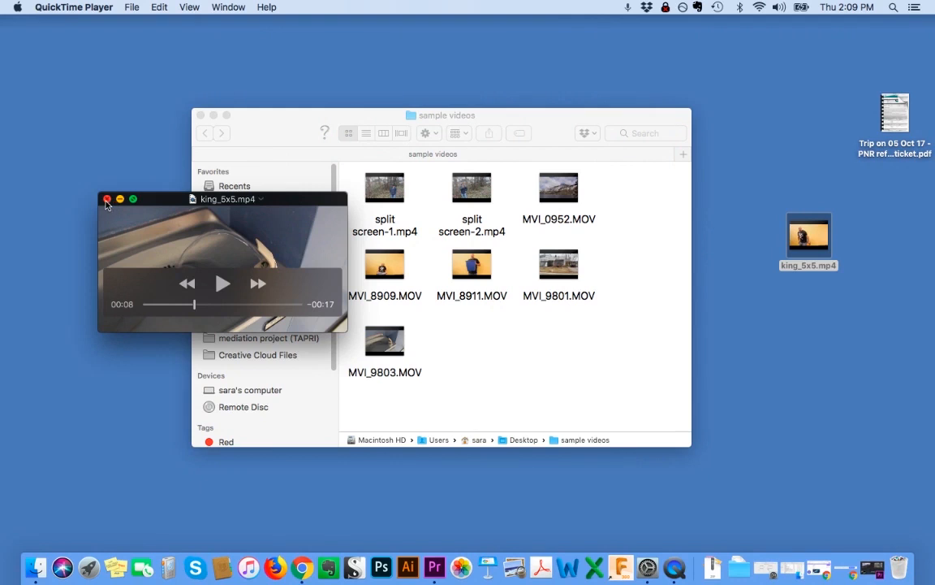
{"action": "left_click", "coordinate": [107, 200]}
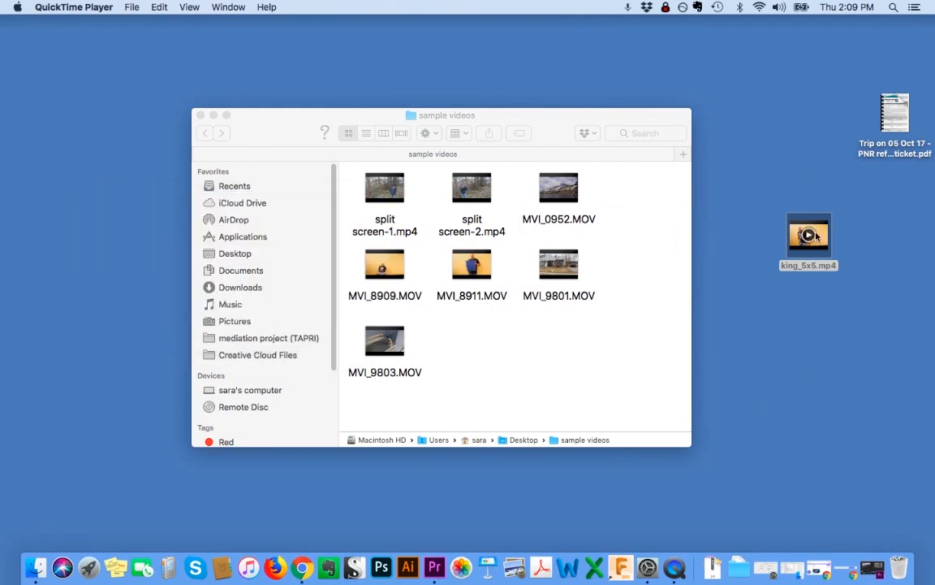
Shift king_5x5.mp4 slightly on the Desktop and switch back to the Tutorial project in Premiere Pro.
{"action": "left_click_drag", "start_coordinate": [809, 235], "coordinate": [802, 227]}
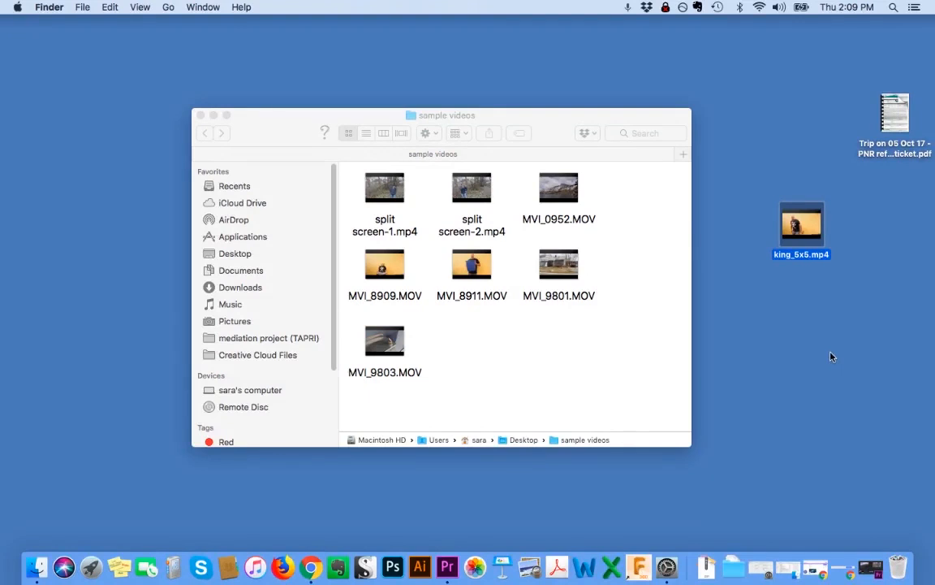
{"action": "left_click", "coordinate": [452, 566]}
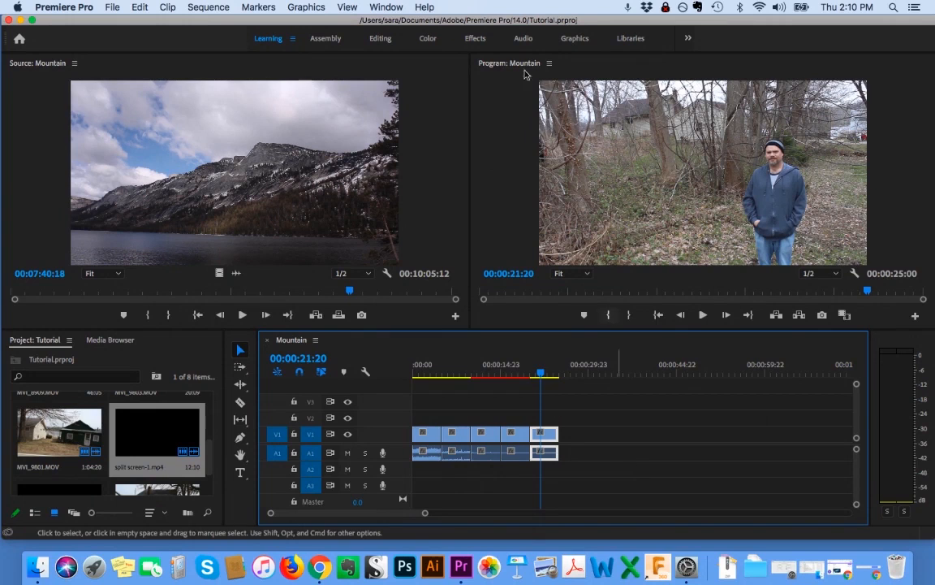
{"action": "left_click", "coordinate": [20, 20]}
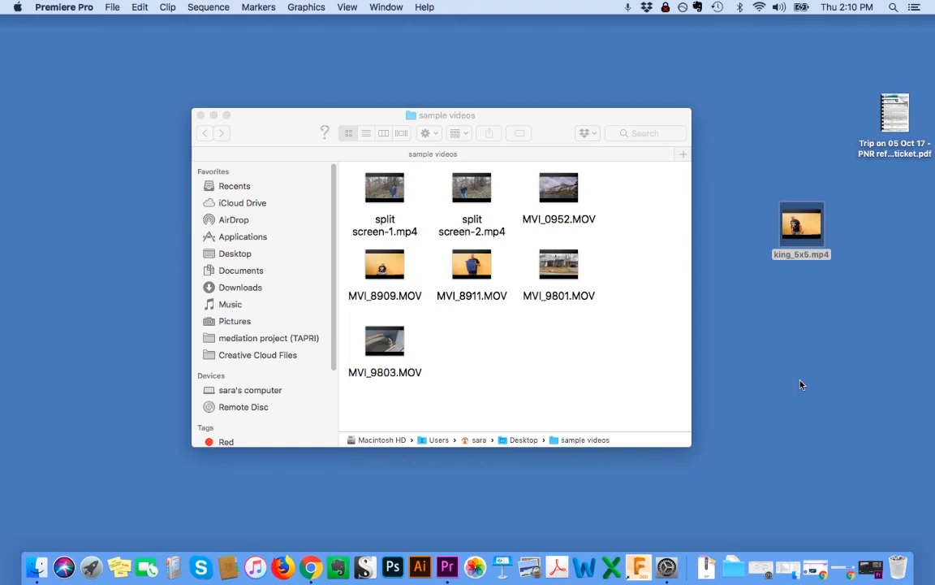
{"action": "left_click", "coordinate": [870, 567]}
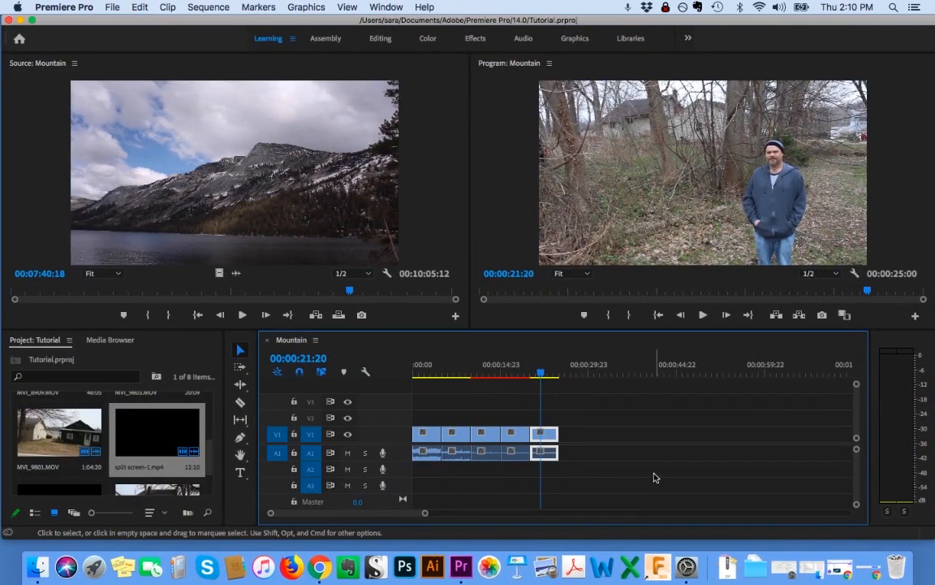